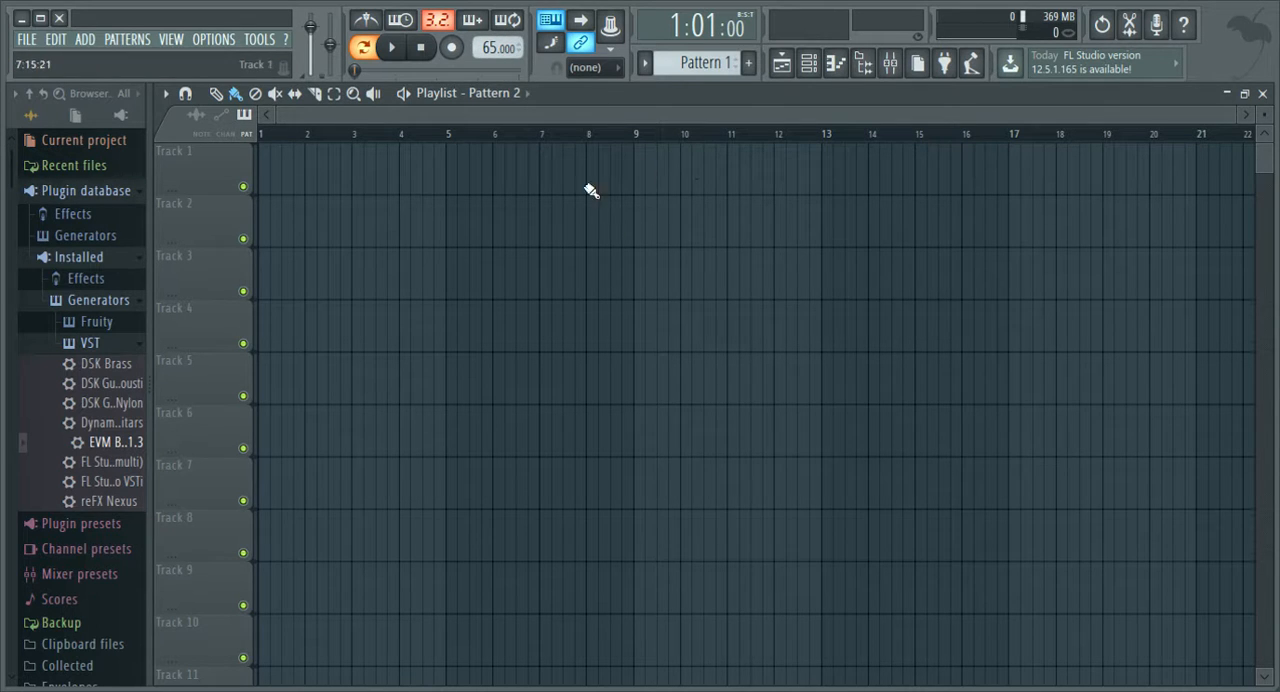
# Open the channel rack and select the default Hat, Kick, Clap and Snare channels one after another.
pyautogui.click(808, 63)
pyautogui.moveTo(609, 486); pyautogui.dragTo(663, 356)
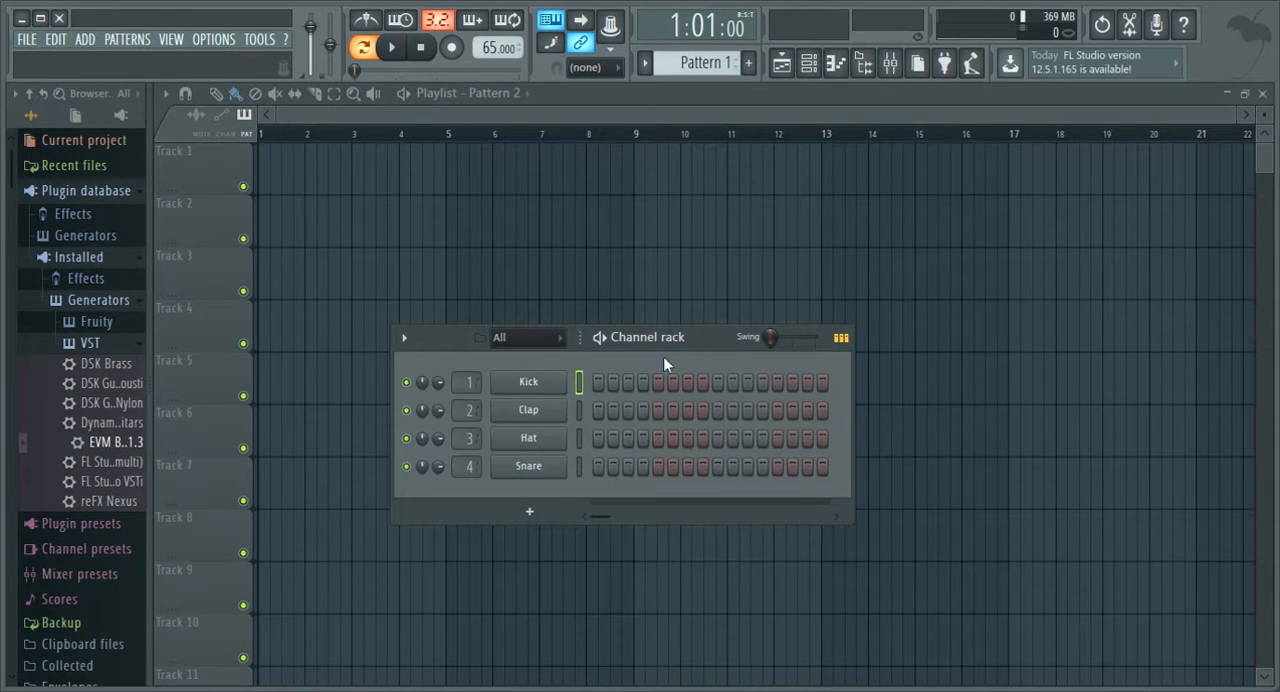
pyautogui.click(581, 434)
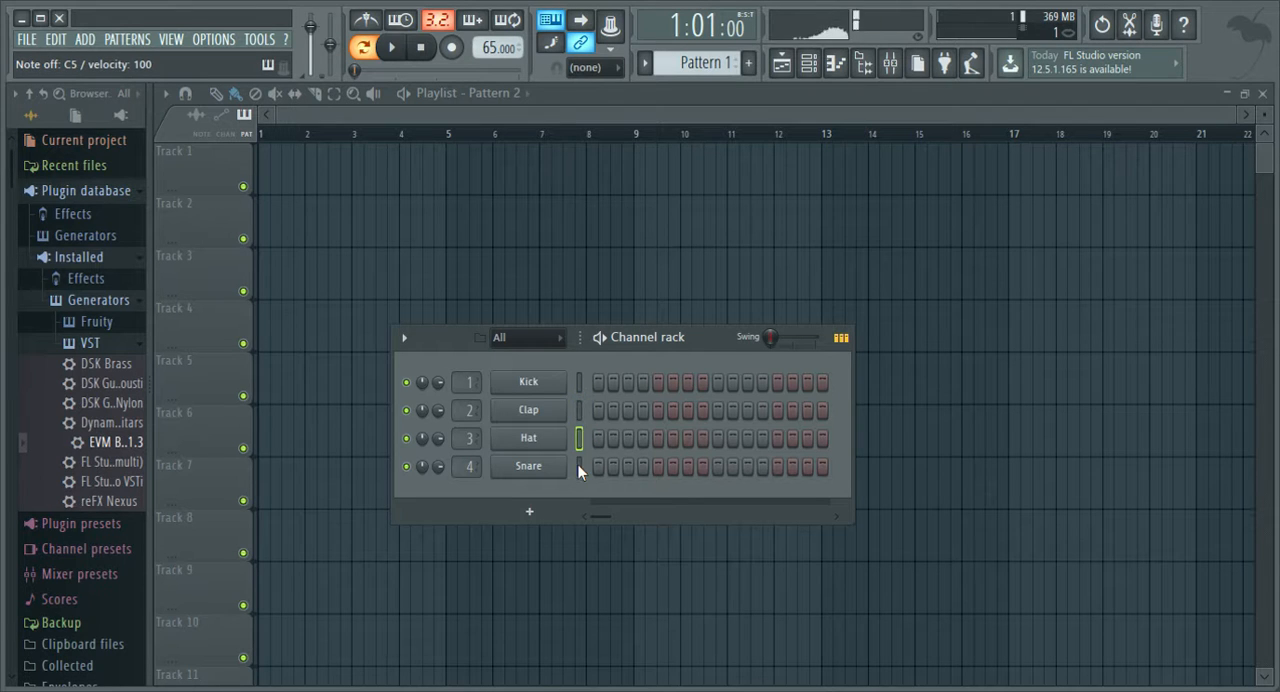
pyautogui.click(578, 385)
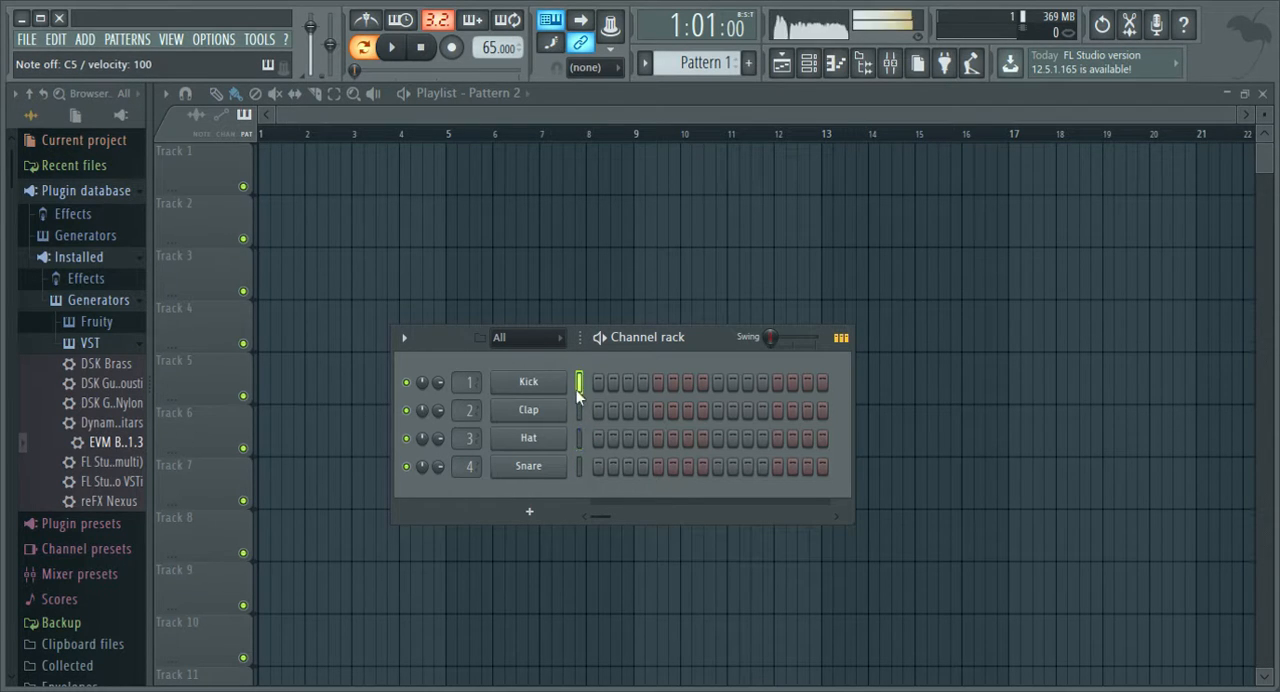
pyautogui.click(579, 412)
pyautogui.click(579, 440)
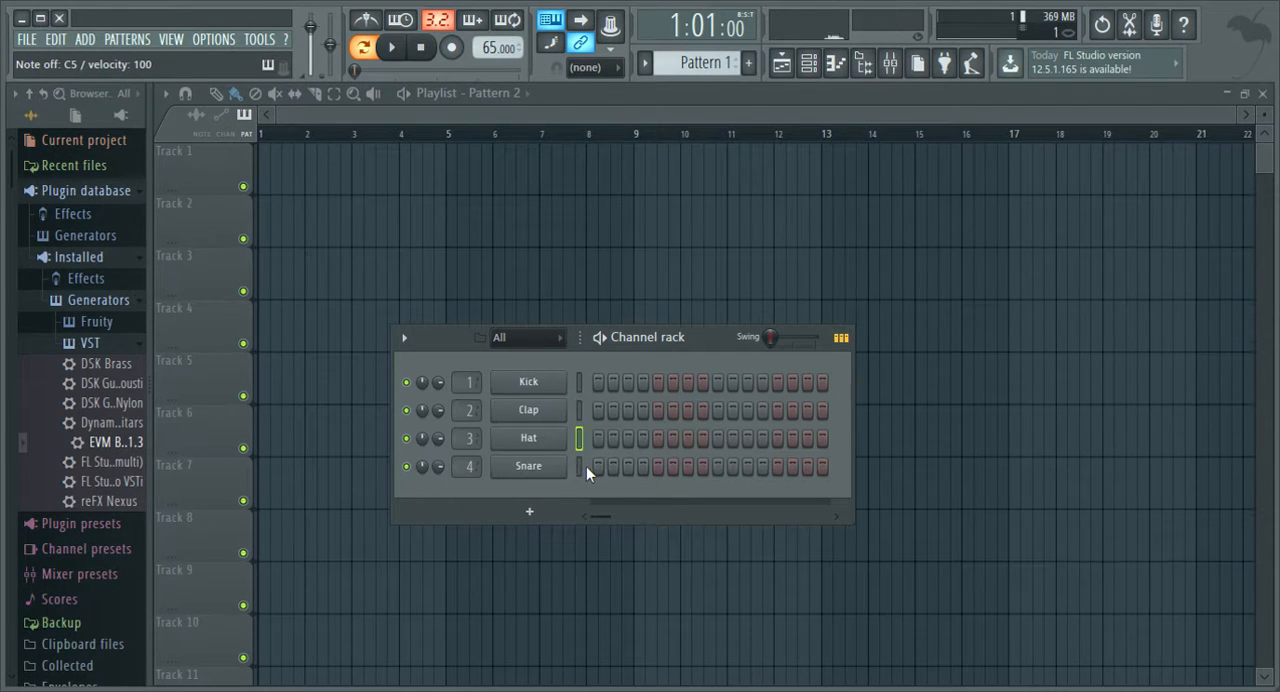
pyautogui.click(584, 466)
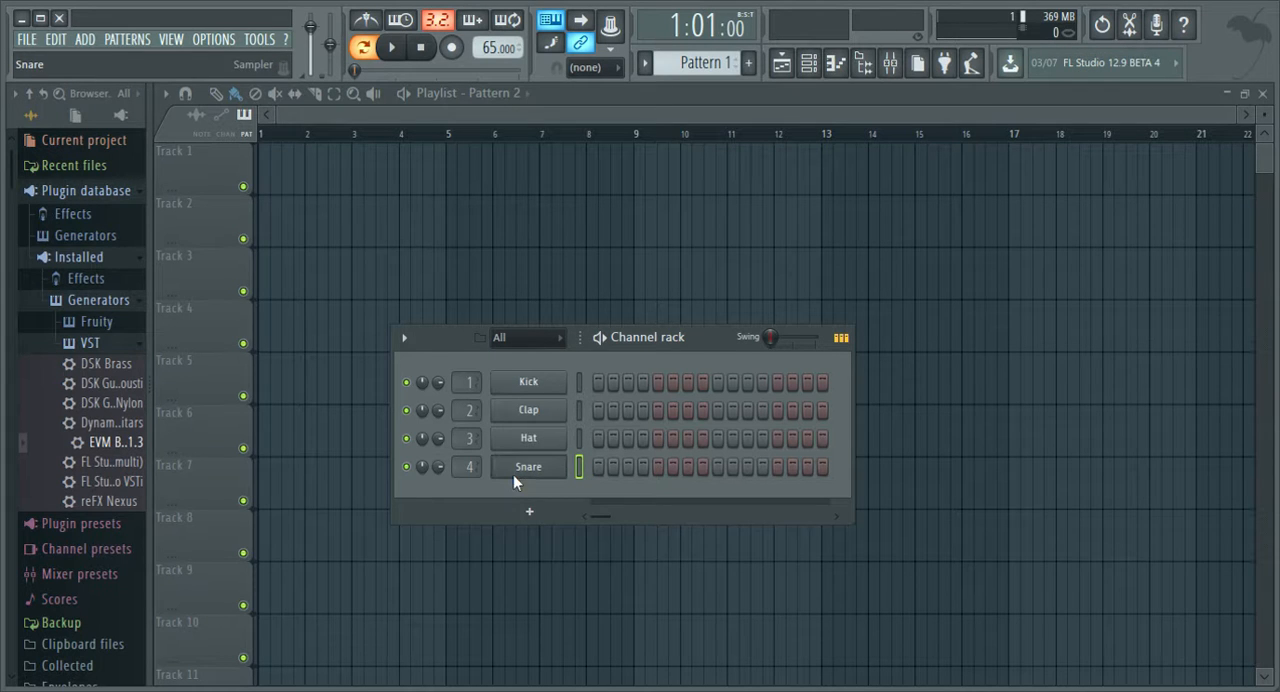
# Delete the default Snare, Clap, Hat and Kick channels from the channel rack.
pyautogui.hotkey('alt', 'Delete')
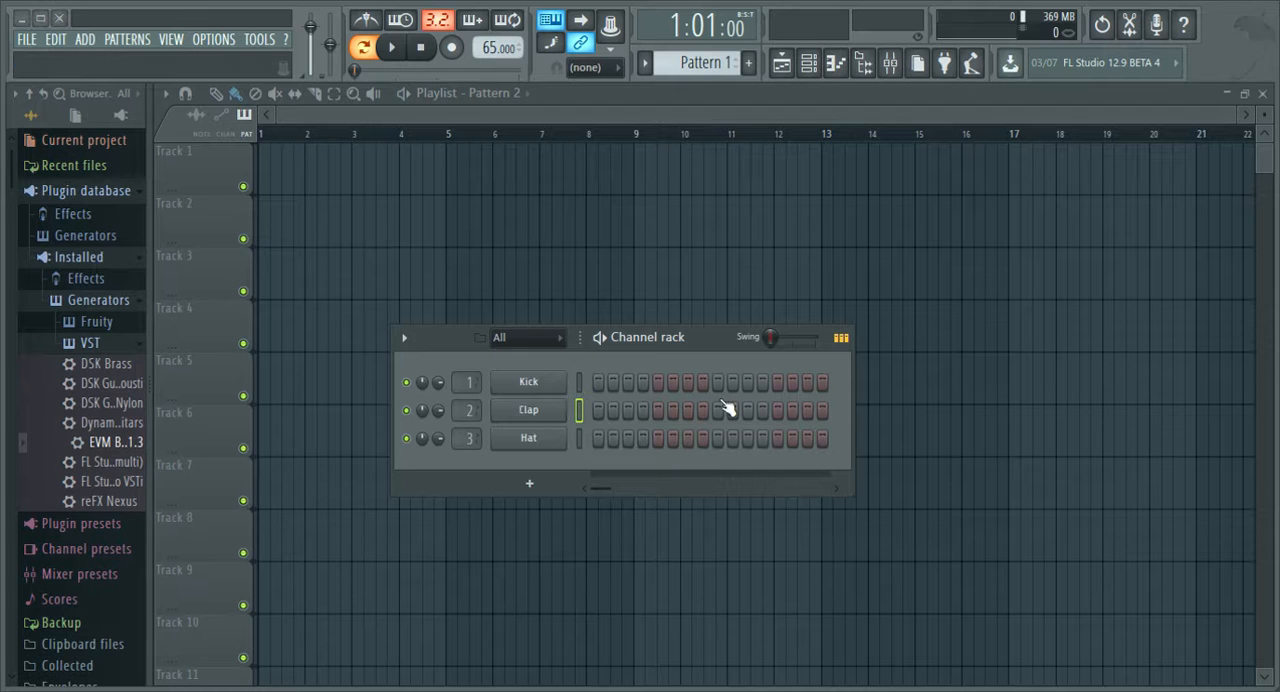
pyautogui.hotkey('alt', 'Delete')
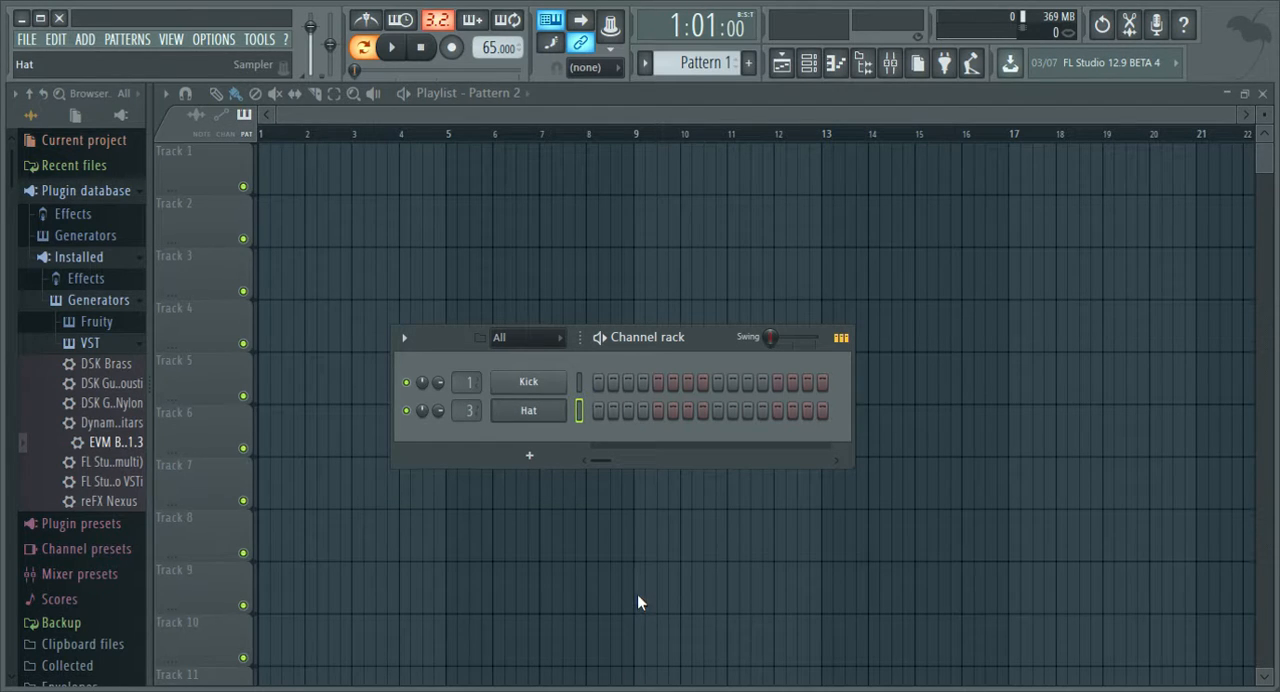
pyautogui.hotkey('alt', 'Delete')
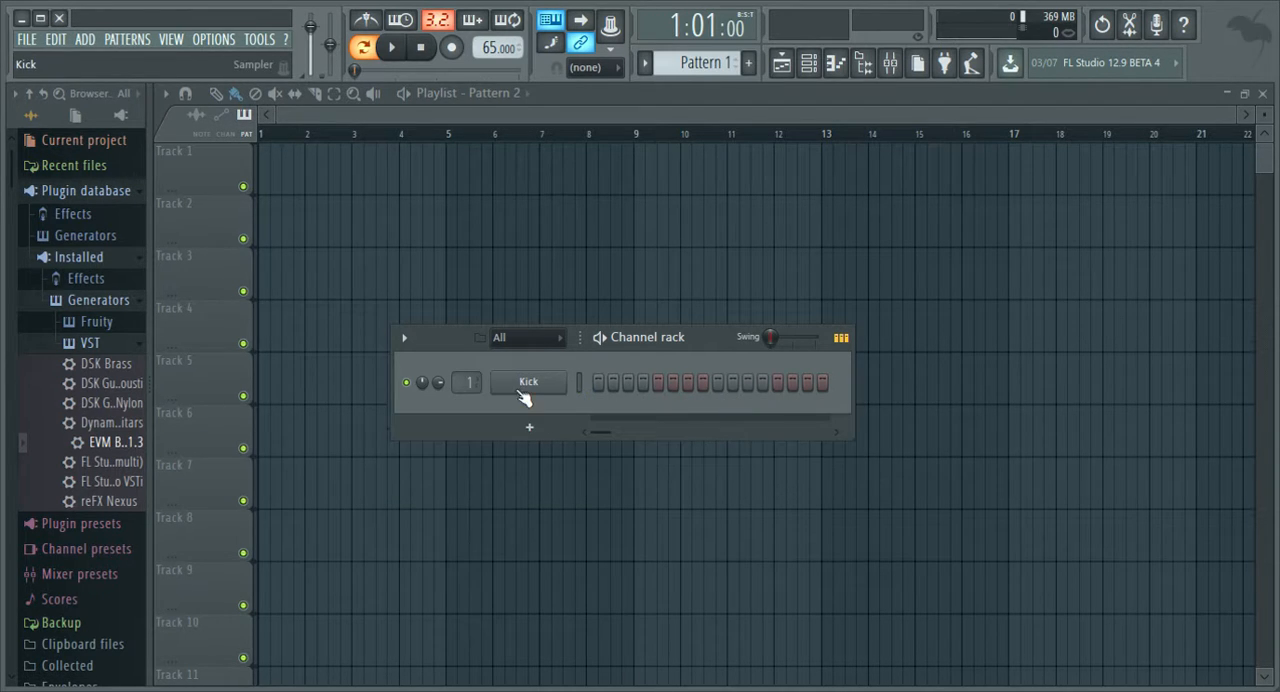
pyautogui.hotkey('alt', 'Delete')
pyautogui.click(545, 385)
pyautogui.click(579, 382)
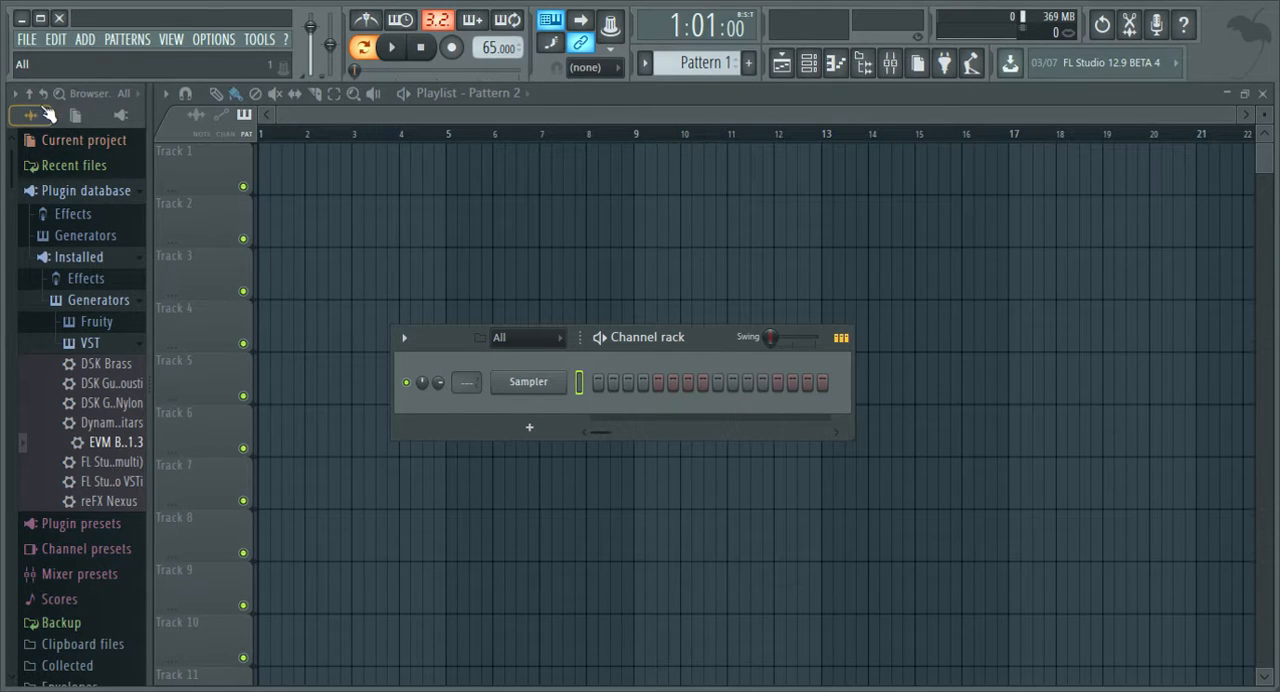
# Browse to the Hats folder of the Drums sample pack and expand it.
pyautogui.click(37, 117)
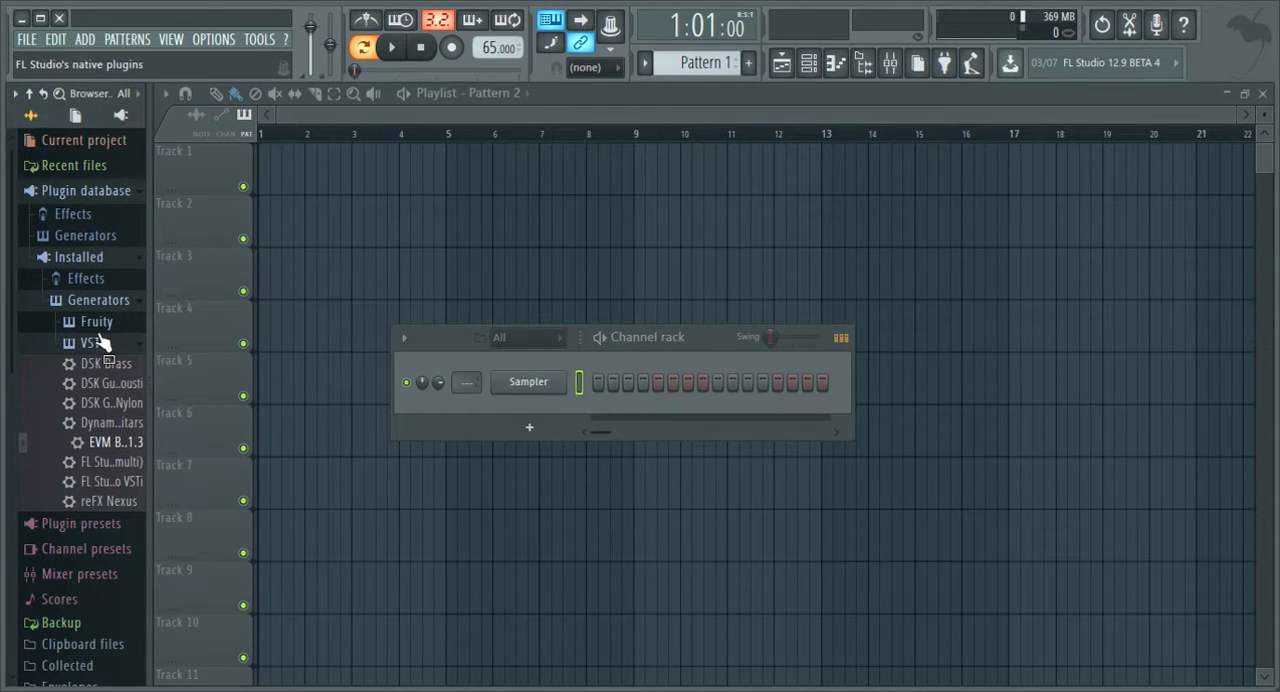
pyautogui.scroll(-5, 86, 480)
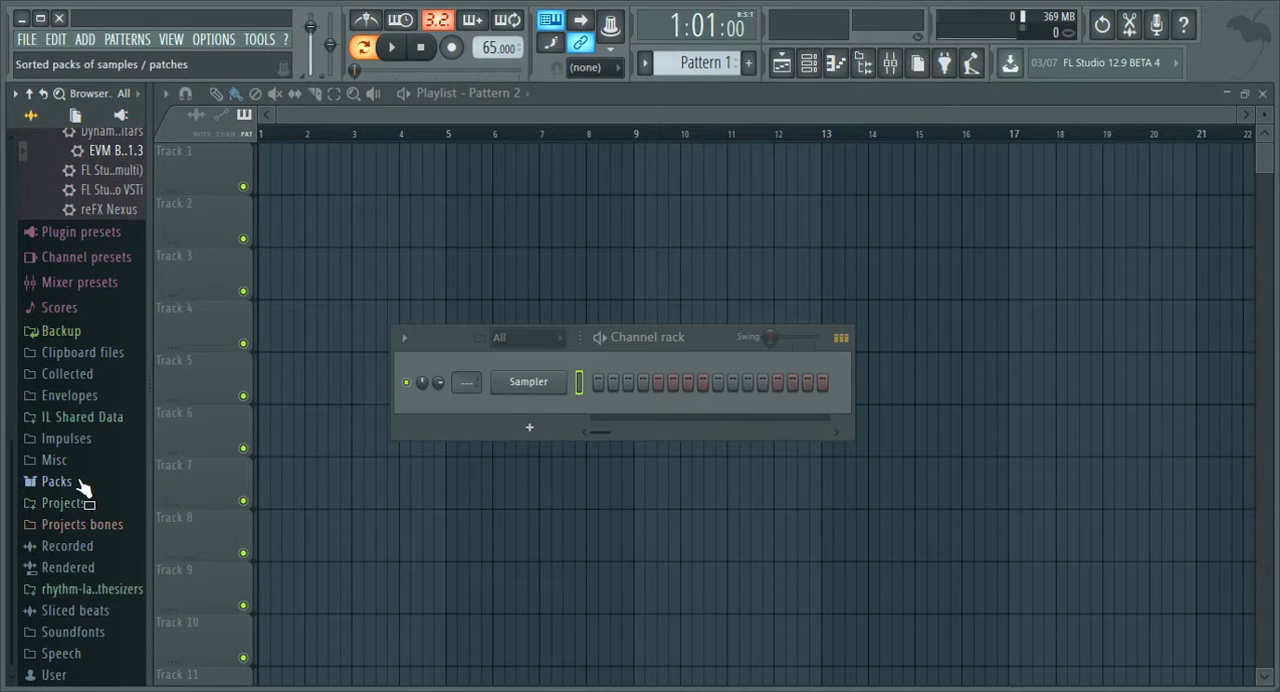
pyautogui.click(85, 488)
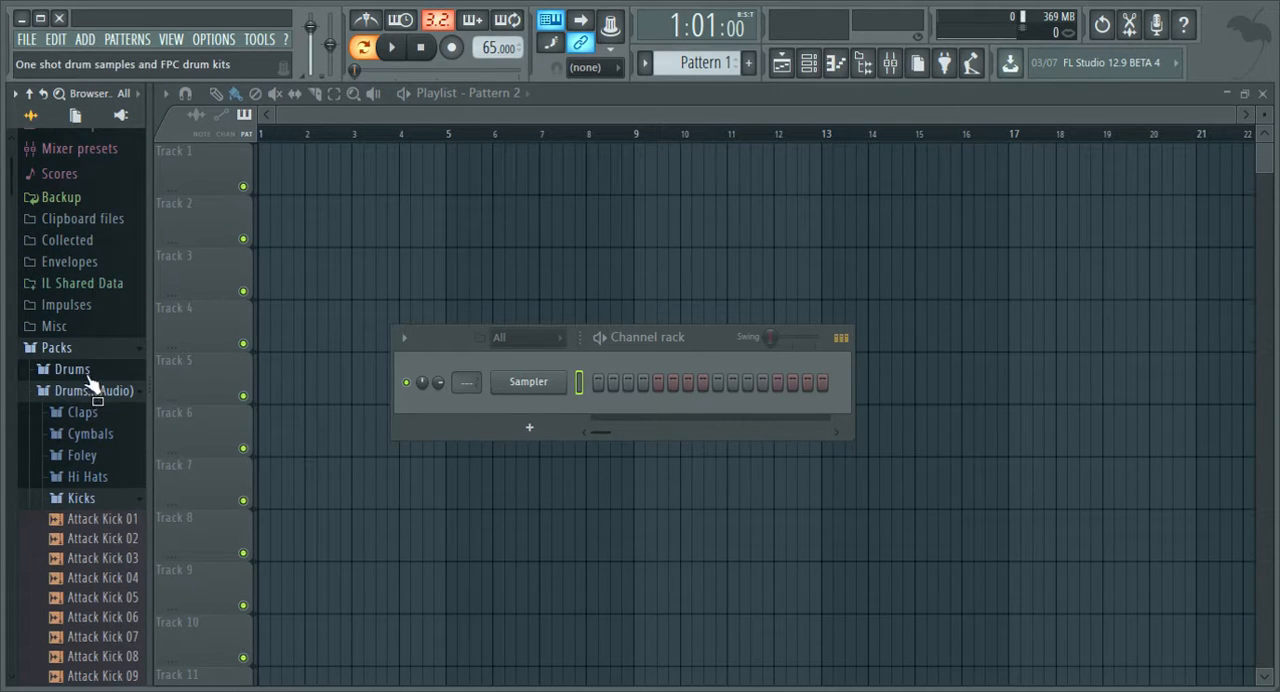
pyautogui.click(90, 388)
pyautogui.click(92, 372)
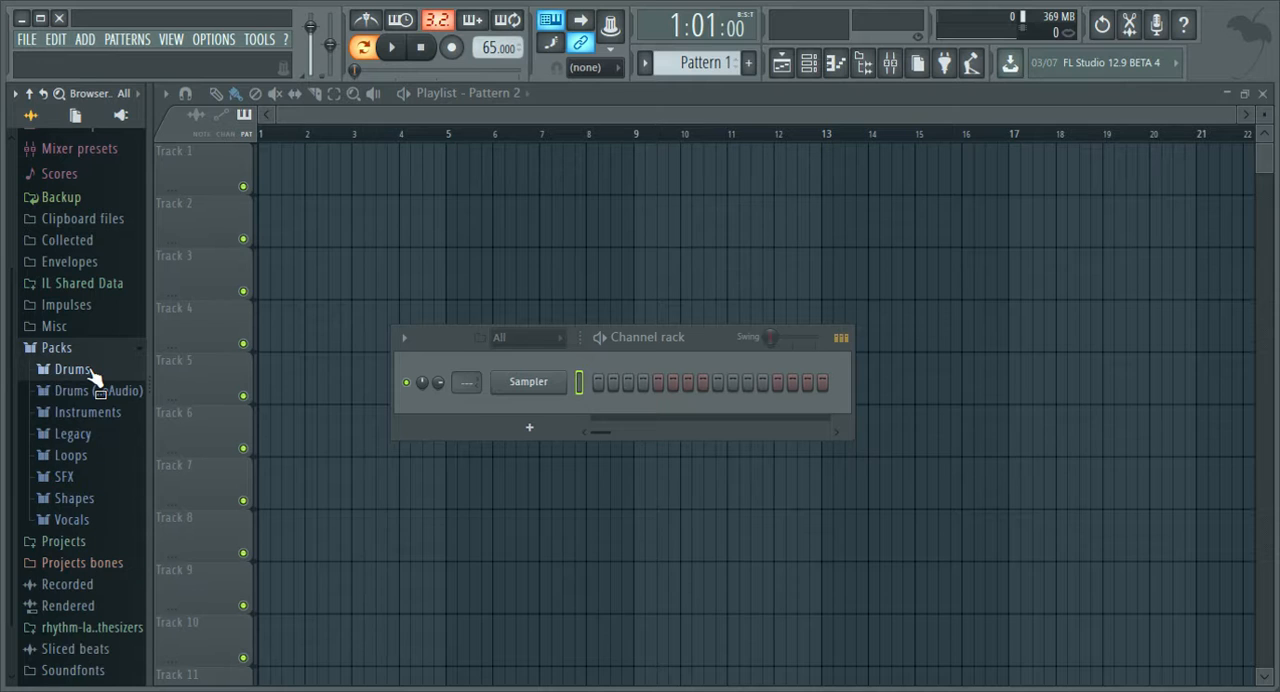
pyautogui.click(116, 372)
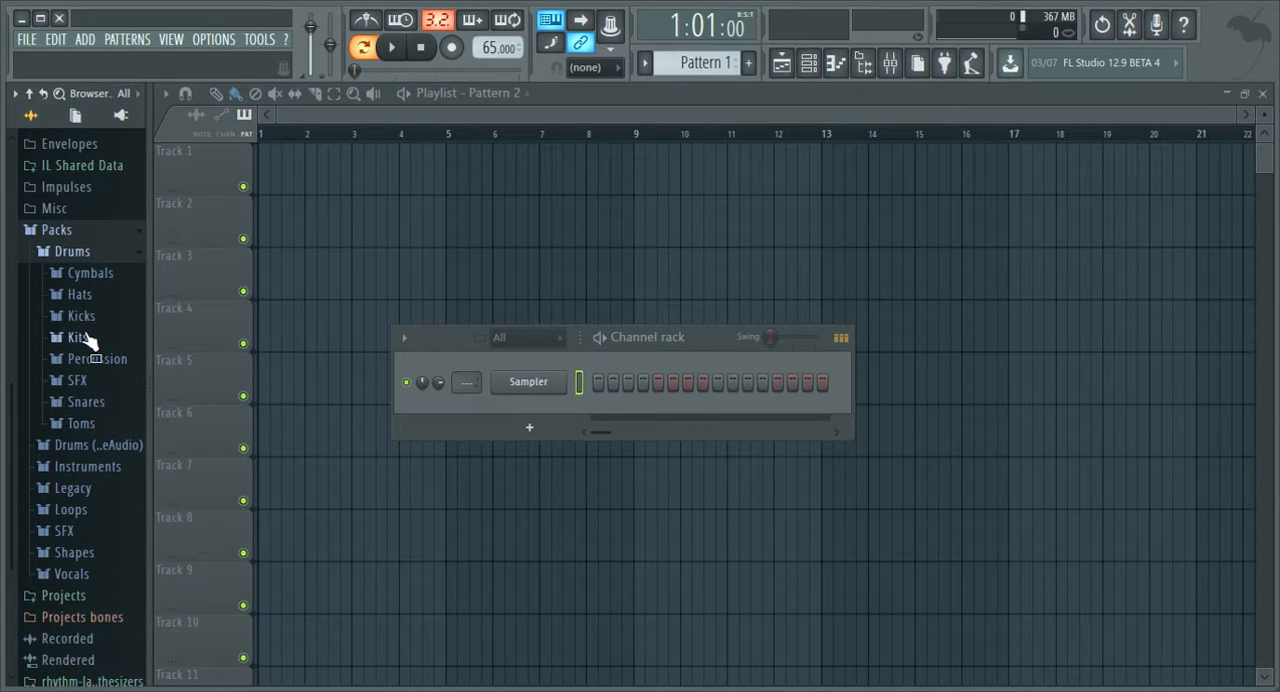
pyautogui.click(100, 291)
# Add the 808 CH hat sample to the channel rack and delete the empty Sampler channel.
pyautogui.click(111, 264)
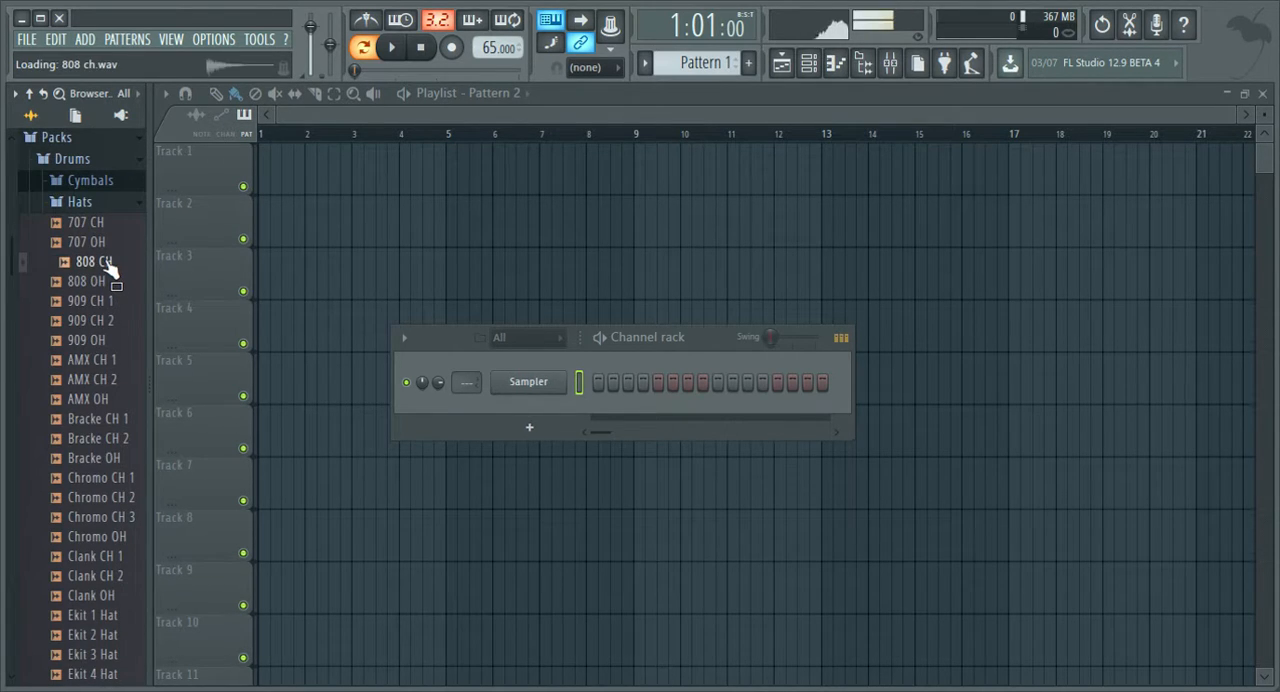
pyautogui.click(100, 283)
pyautogui.click(100, 243)
pyautogui.click(100, 262)
pyautogui.moveTo(100, 265); pyautogui.dragTo(505, 390)
pyautogui.moveTo(540, 349); pyautogui.dragTo(540, 351)
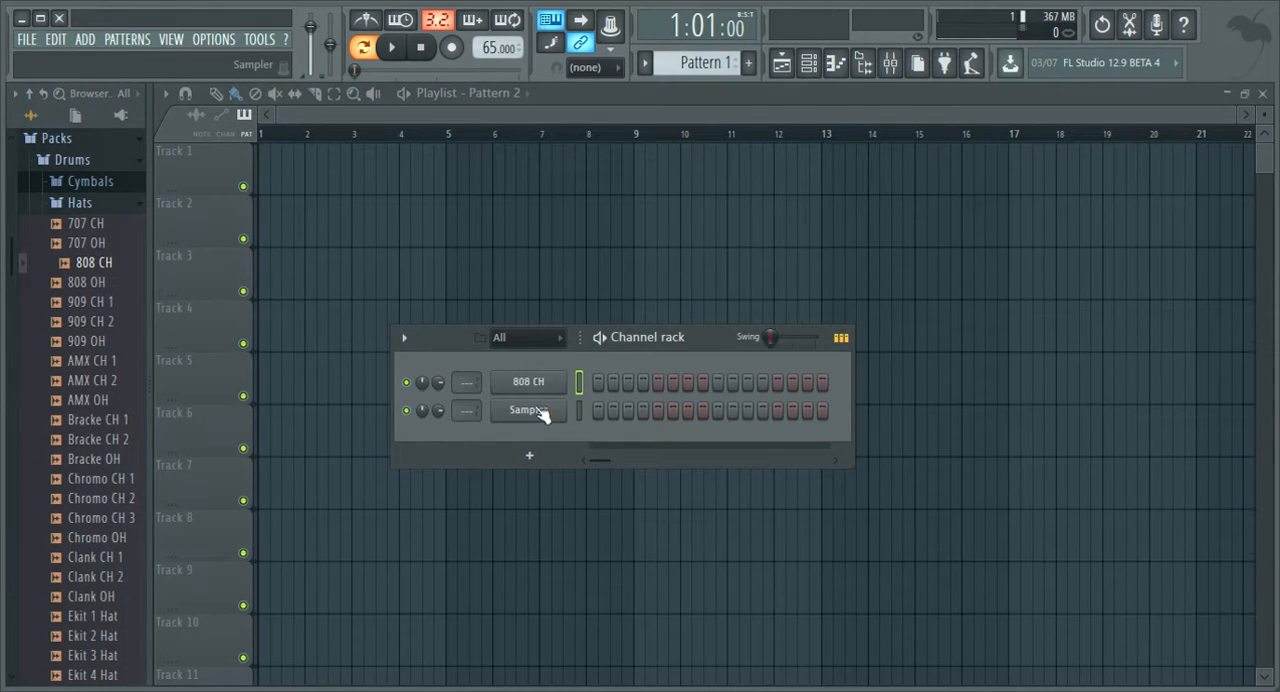
pyautogui.hotkey('alt', 'Delete')
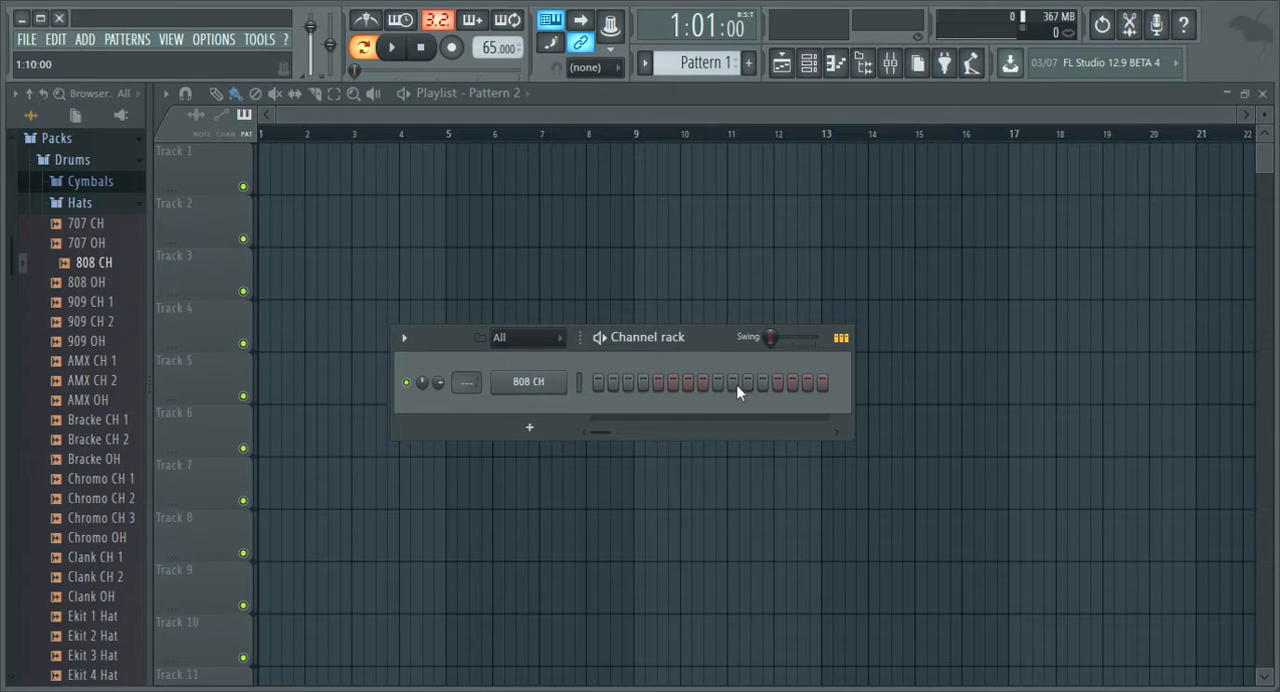
pyautogui.click(577, 386)
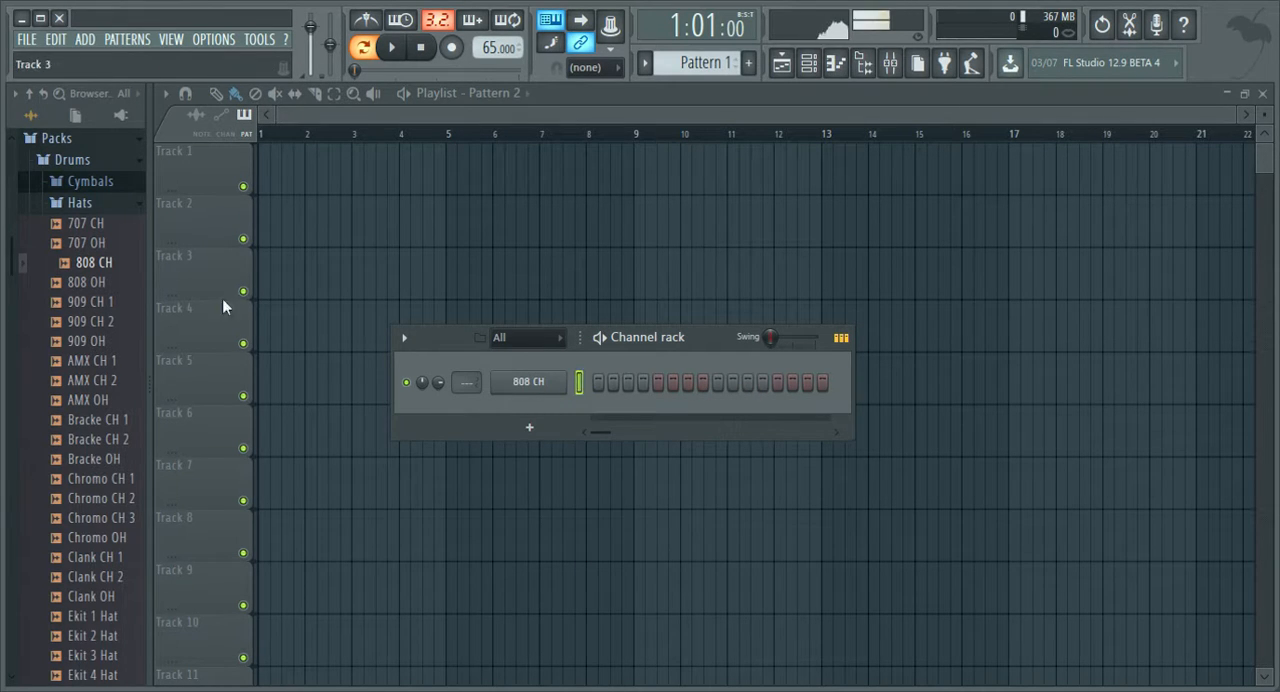
# Expand the Snares folder of the Drums pack and audition rim and snare samples between 707 Rim and Chromo Snare.
pyautogui.click(80, 203)
pyautogui.click(88, 310)
pyautogui.click(100, 369)
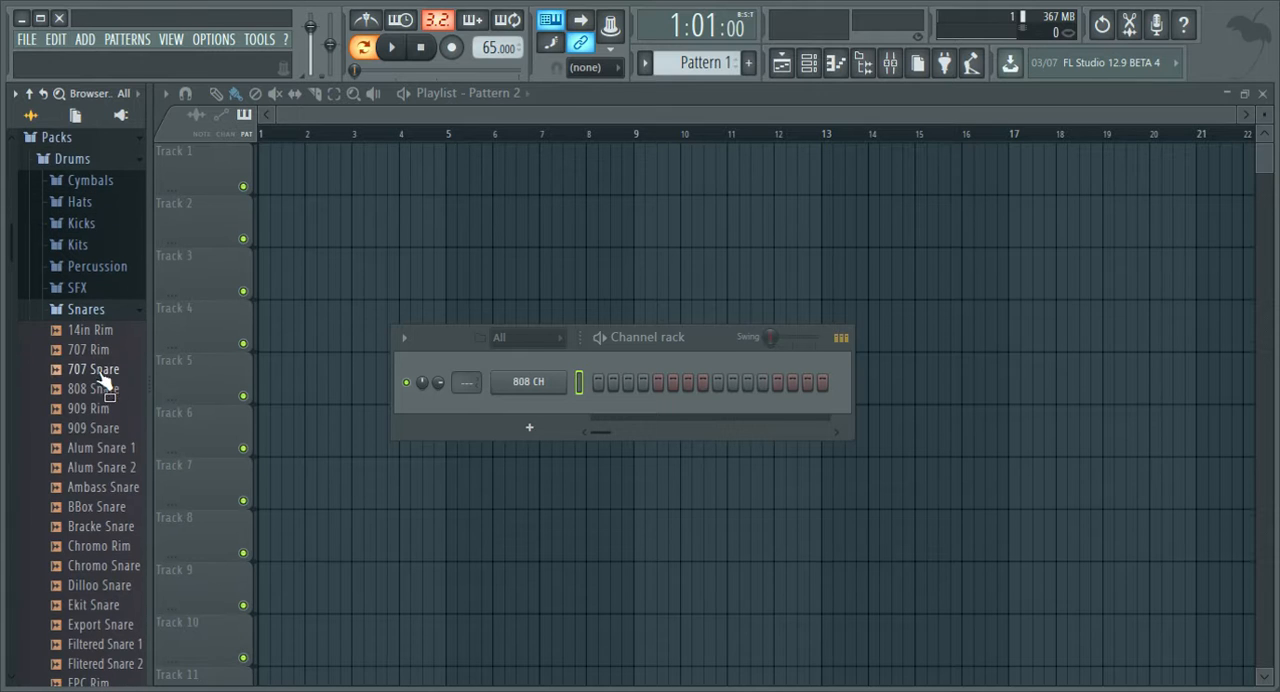
pyautogui.click(110, 406)
pyautogui.click(106, 468)
pyautogui.click(106, 487)
pyautogui.click(104, 506)
pyautogui.click(110, 565)
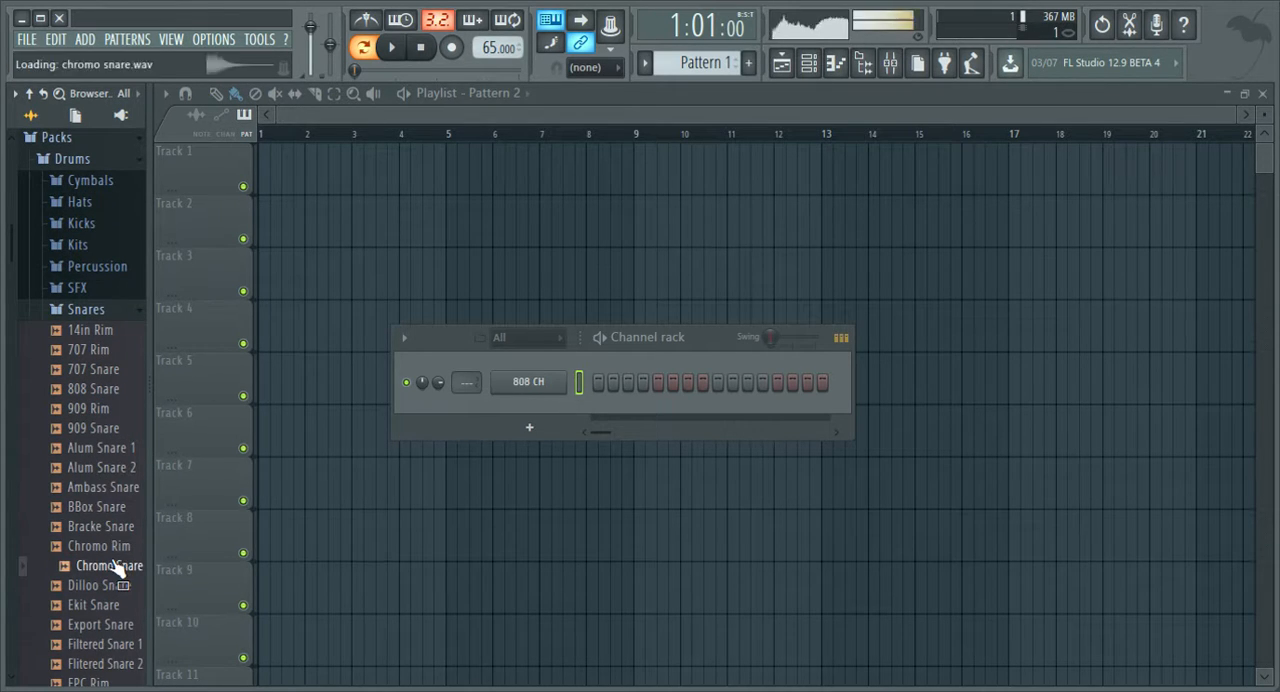
pyautogui.click(103, 408)
pyautogui.click(104, 371)
pyautogui.click(100, 350)
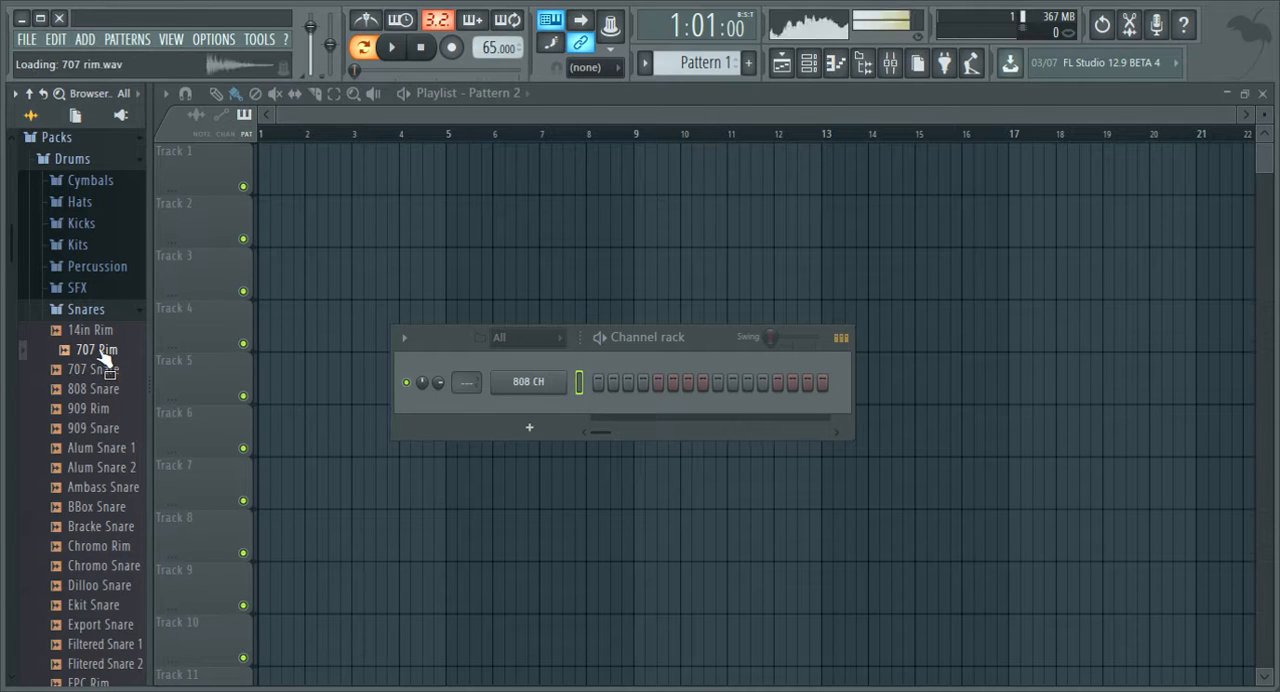
pyautogui.click(102, 372)
pyautogui.click(104, 388)
# Audition more snare candidates further down the folder, including FPC Rim, Ekit Snare, GM Snare and several FPC snares.
pyautogui.scroll(-6, 105, 385)
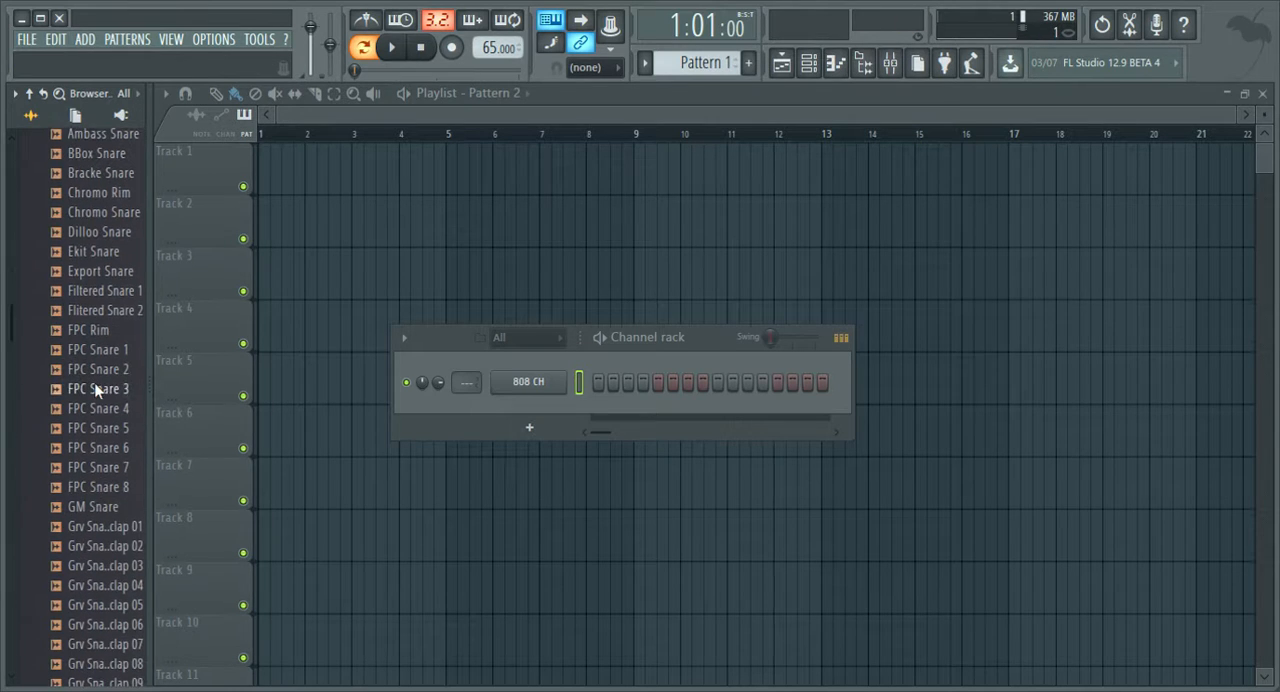
pyautogui.click(104, 389)
pyautogui.click(104, 350)
pyautogui.click(102, 330)
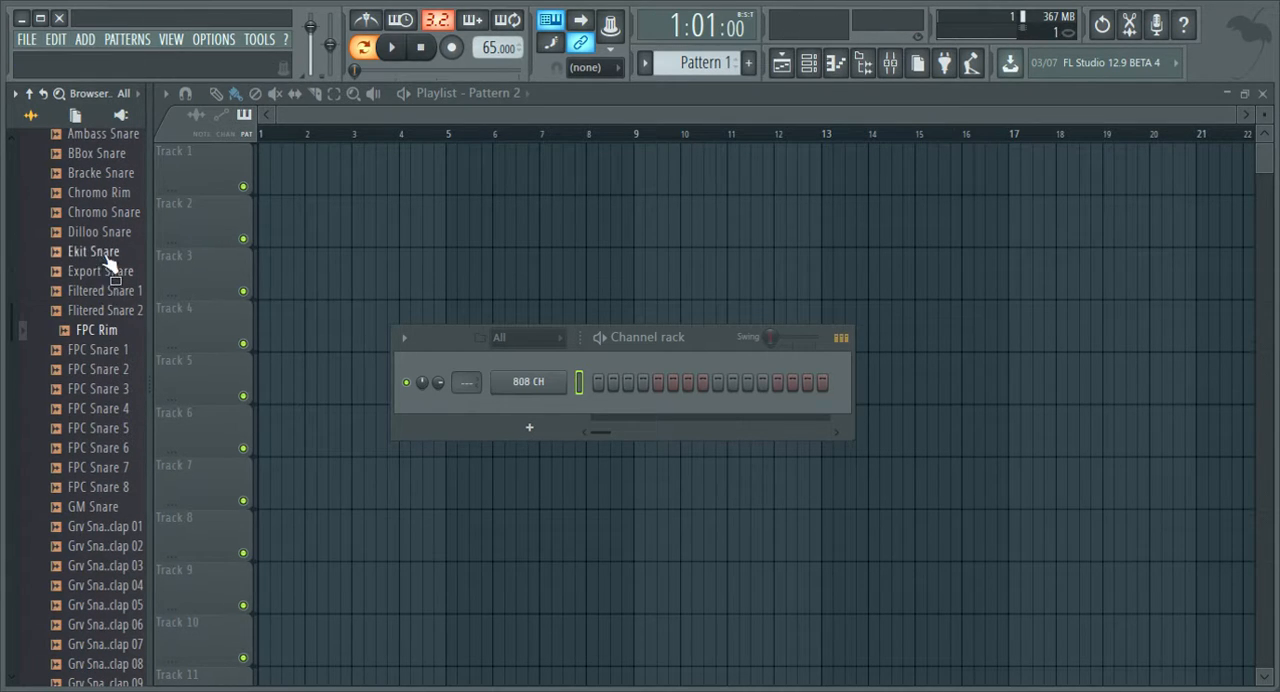
pyautogui.click(104, 253)
pyautogui.click(100, 370)
pyautogui.click(96, 449)
pyautogui.click(92, 508)
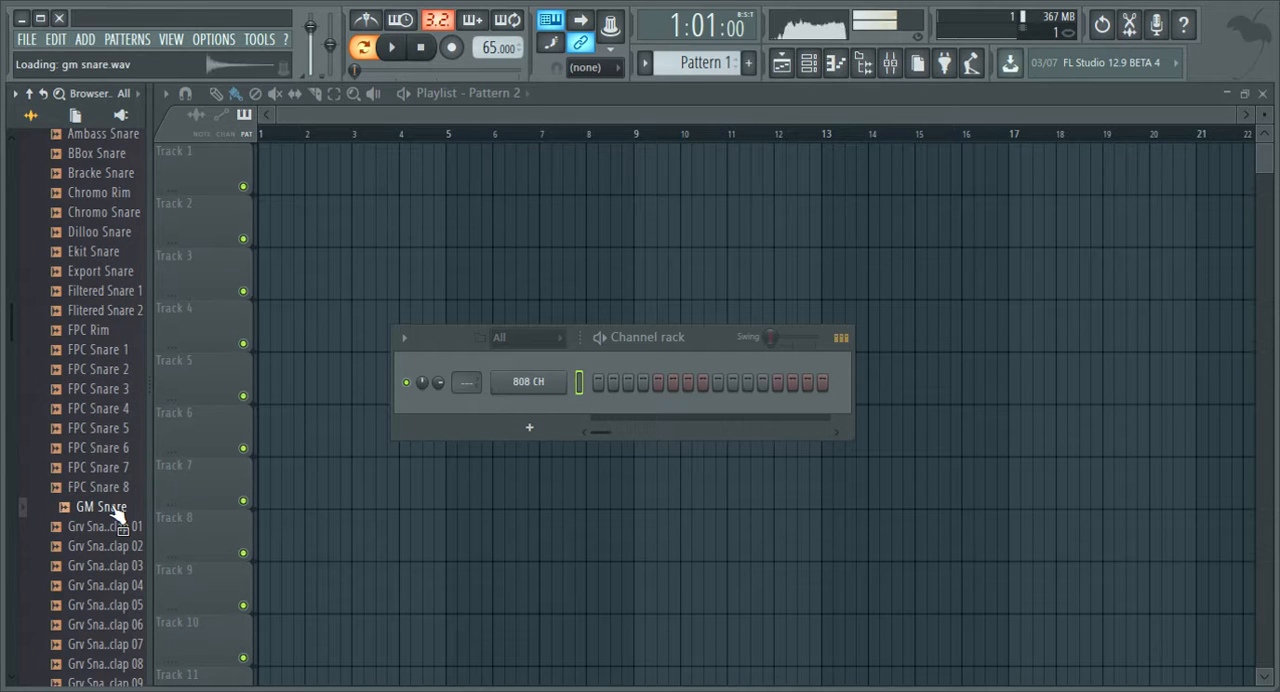
pyautogui.click(106, 490)
pyautogui.click(104, 468)
# Add the 808 Snare sample to the channel rack as a new channel.
pyautogui.scroll(4, 117, 255)
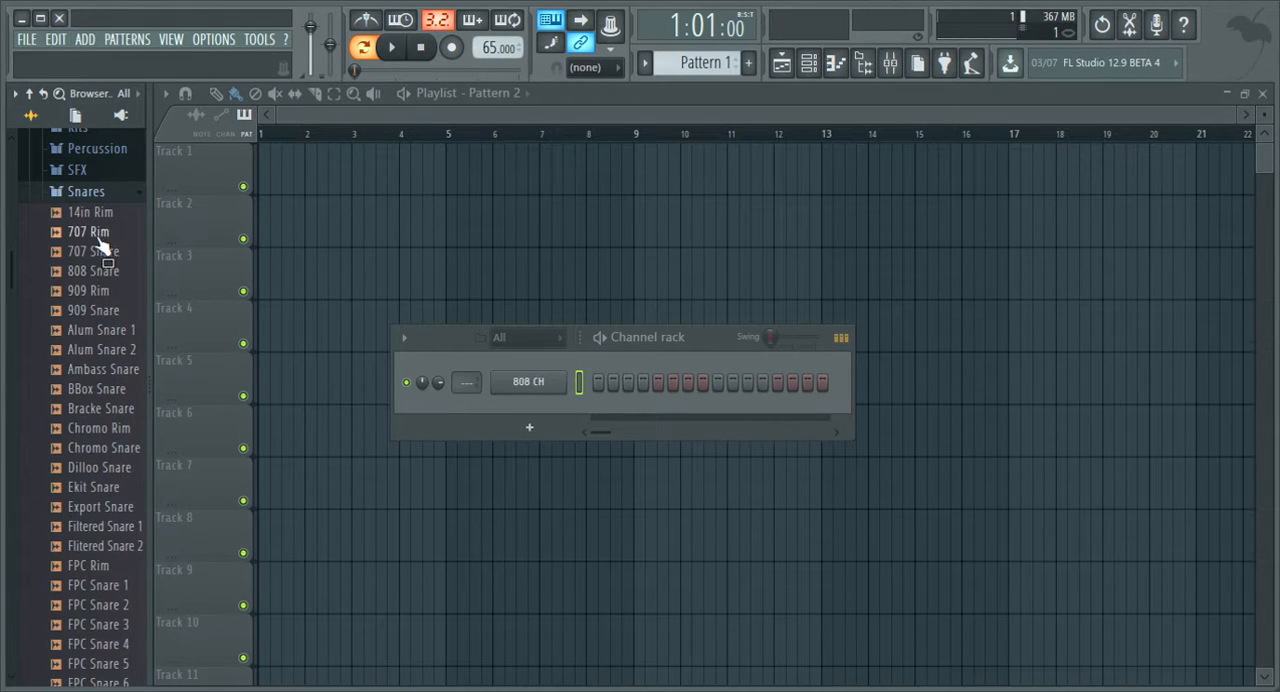
pyautogui.click(96, 273)
pyautogui.moveTo(521, 416); pyautogui.dragTo(523, 418)
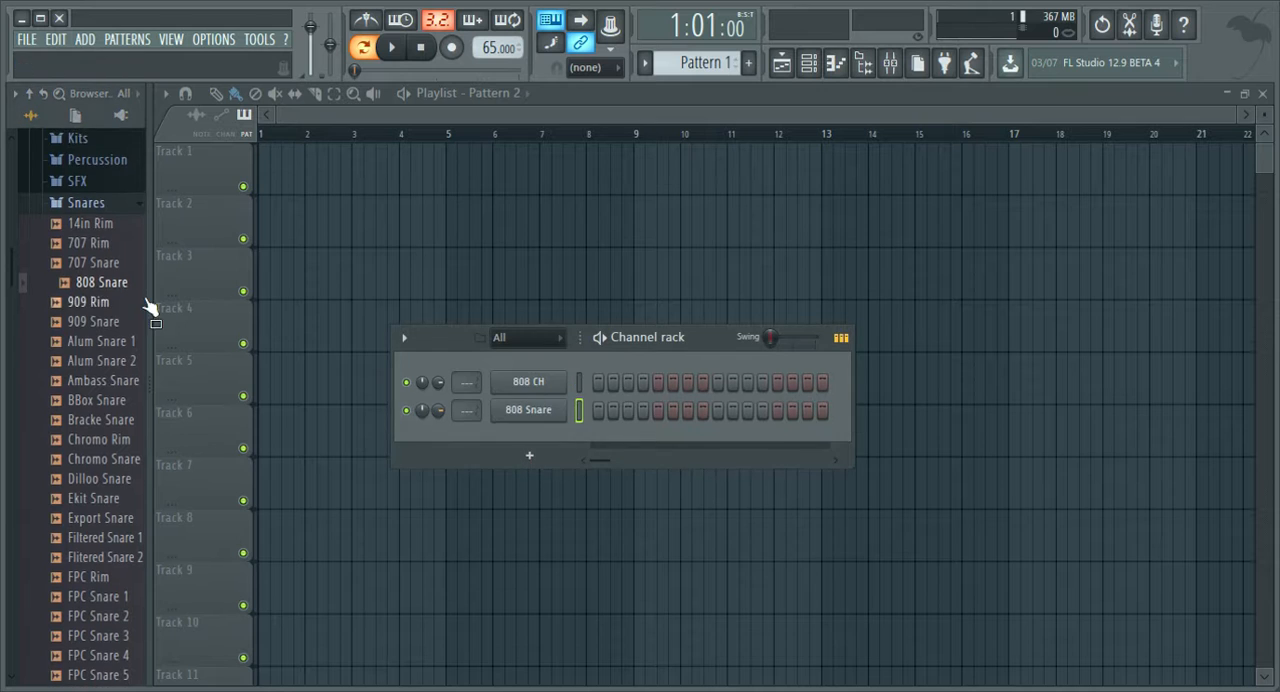
# Switch from the Snares folder to the Kicks folder and audition kick samples, including 707 Kick, FPC kicks and Grv Kick 03.
pyautogui.scroll(3, 106, 277)
pyautogui.click(88, 322)
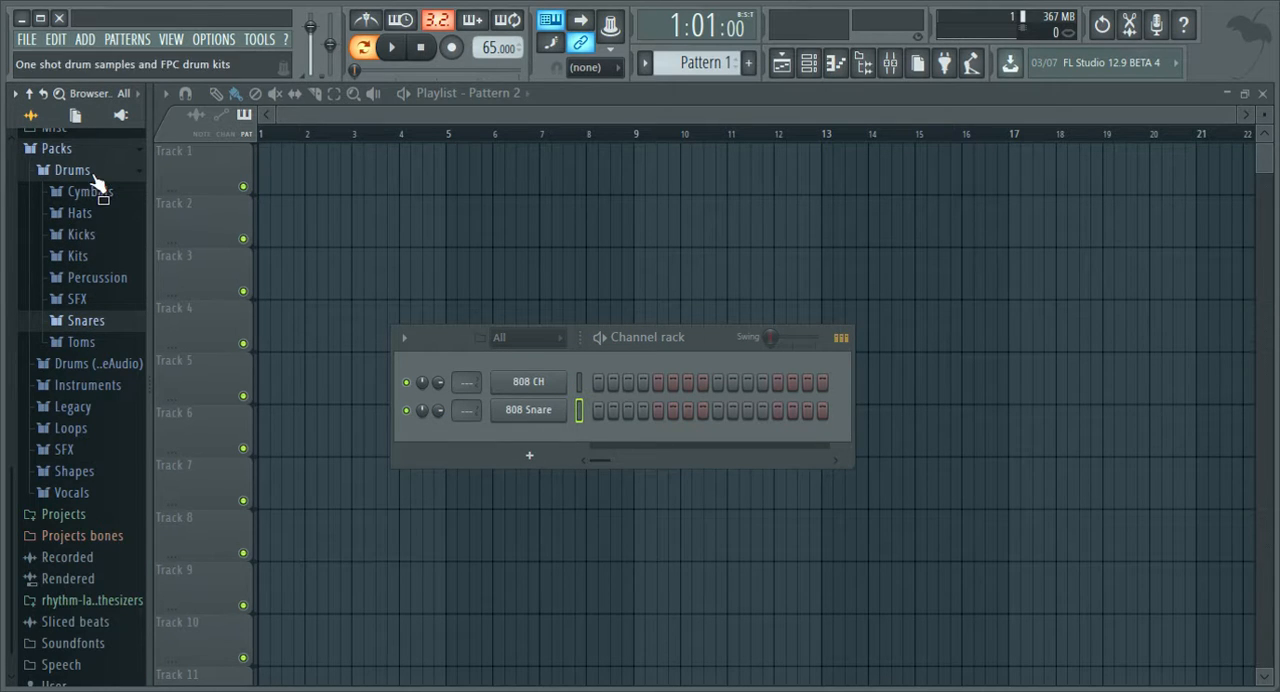
pyautogui.click(82, 236)
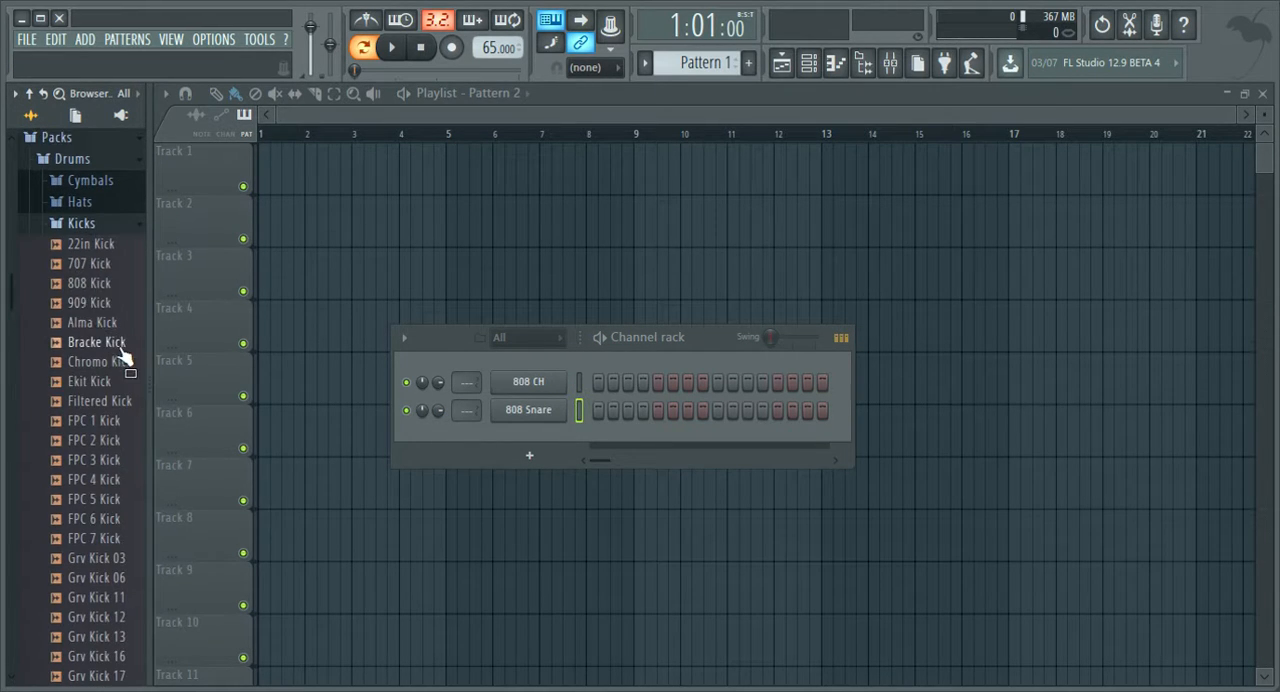
pyautogui.click(100, 284)
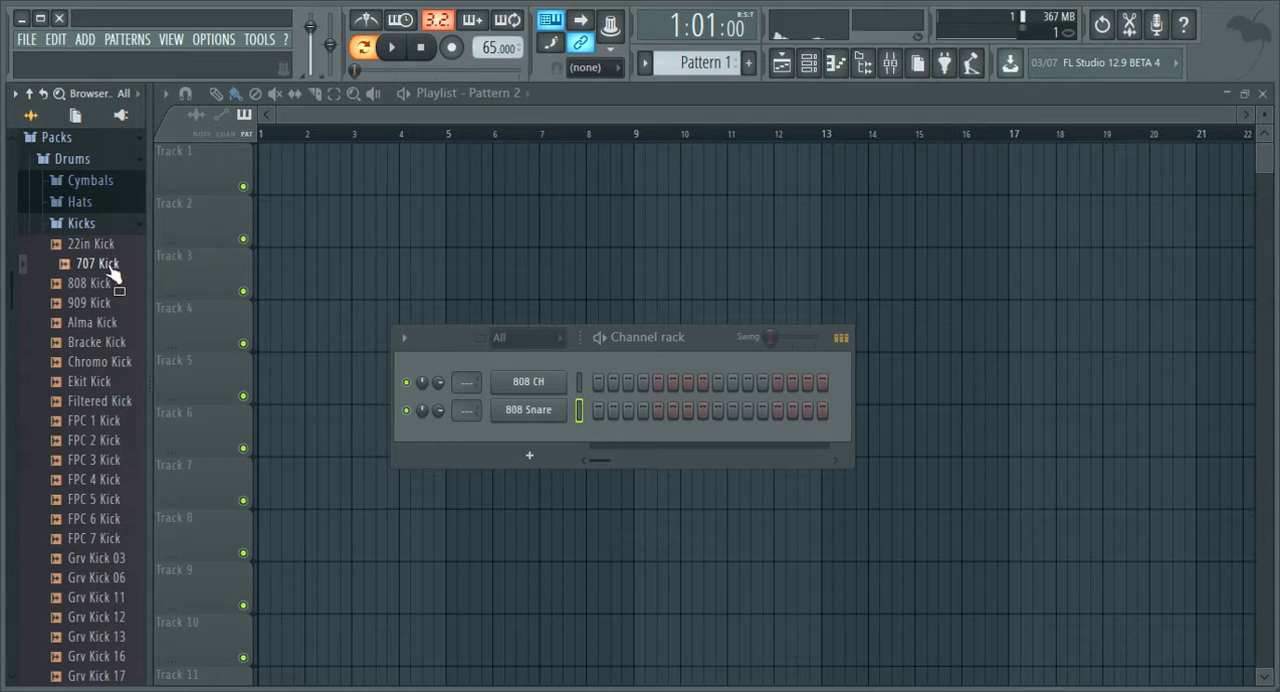
pyautogui.click(118, 387)
pyautogui.click(112, 442)
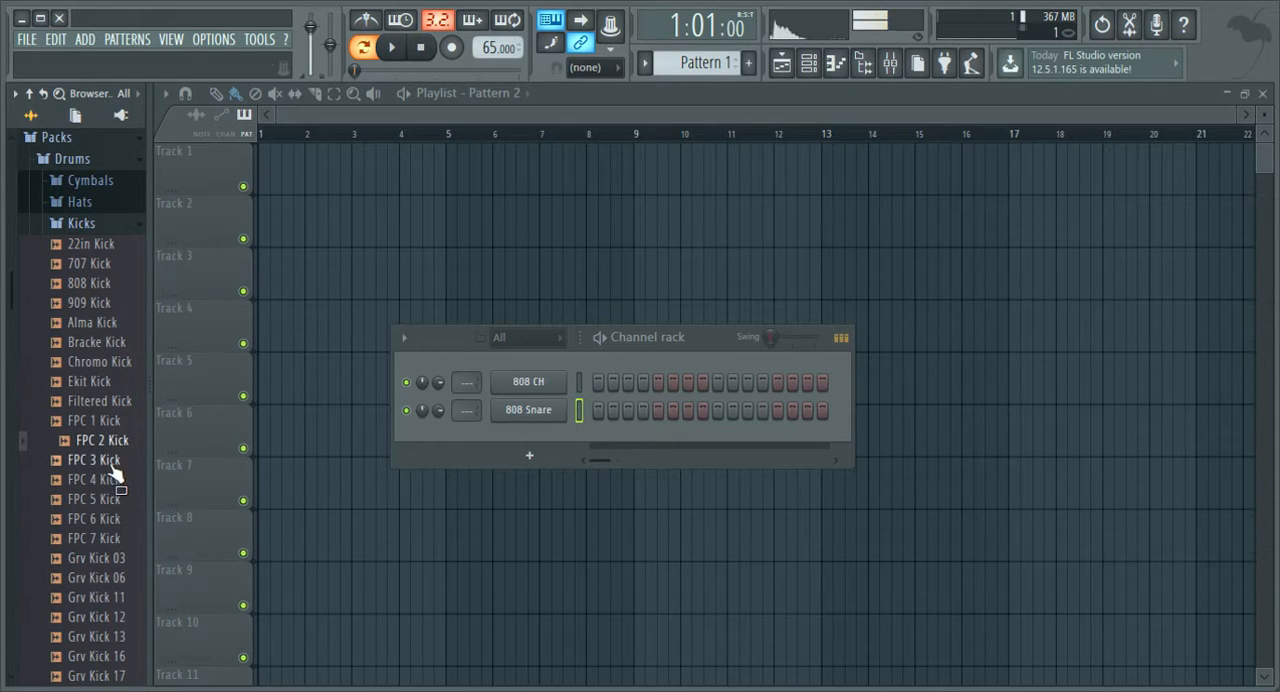
pyautogui.click(117, 386)
pyautogui.click(98, 503)
pyautogui.click(95, 540)
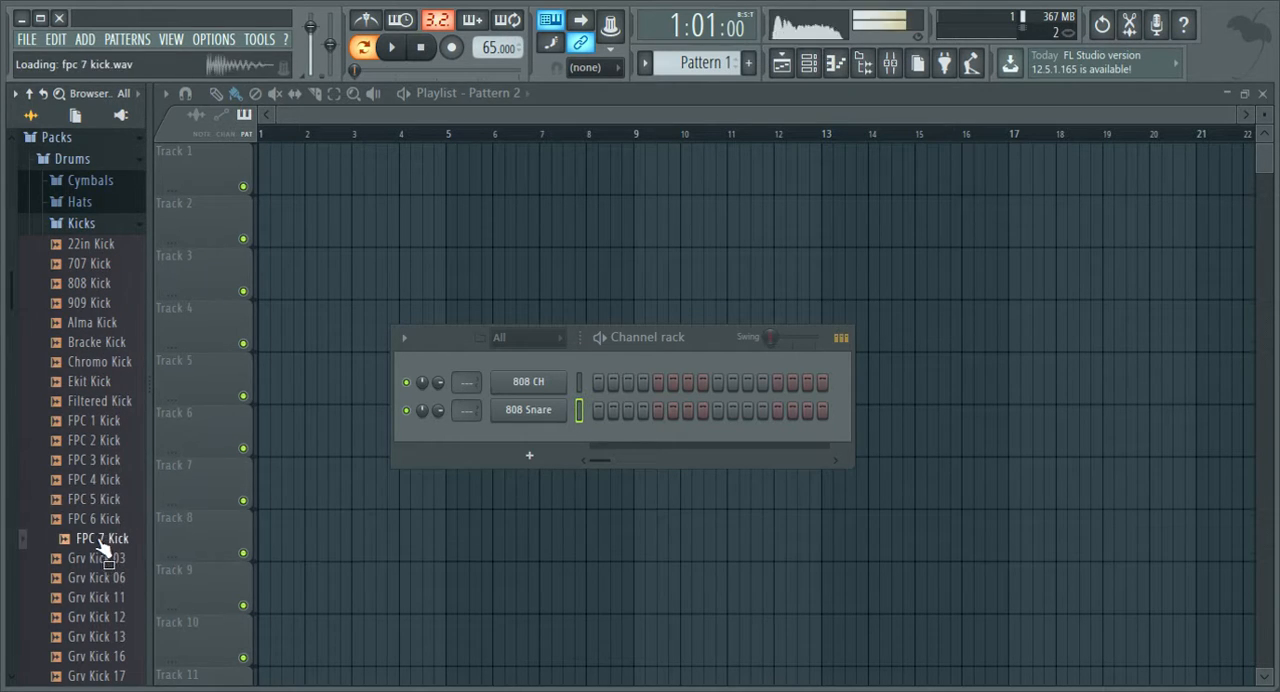
pyautogui.click(100, 559)
# Add the Grv Kick 06 sample to the channel rack and compare it with the 808 Snare channel.
pyautogui.click(110, 578)
pyautogui.moveTo(118, 578); pyautogui.dragTo(430, 470)
pyautogui.moveTo(481, 436); pyautogui.dragTo(577, 430)
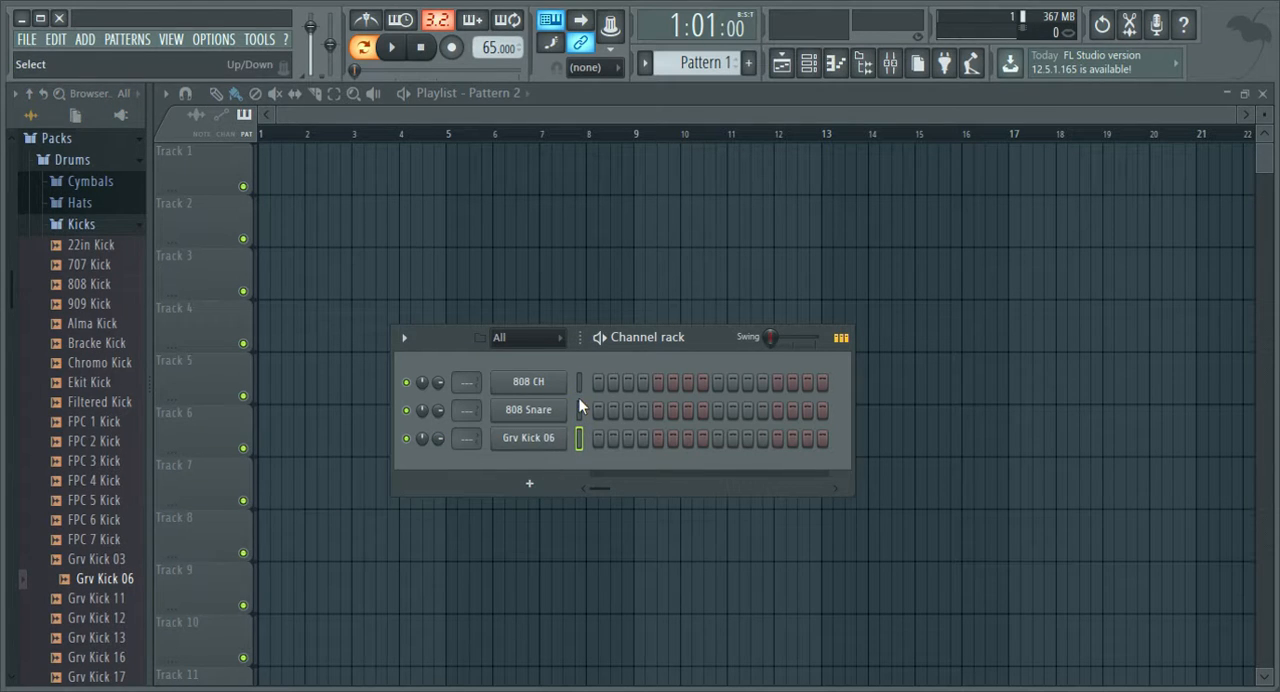
pyautogui.click(578, 410)
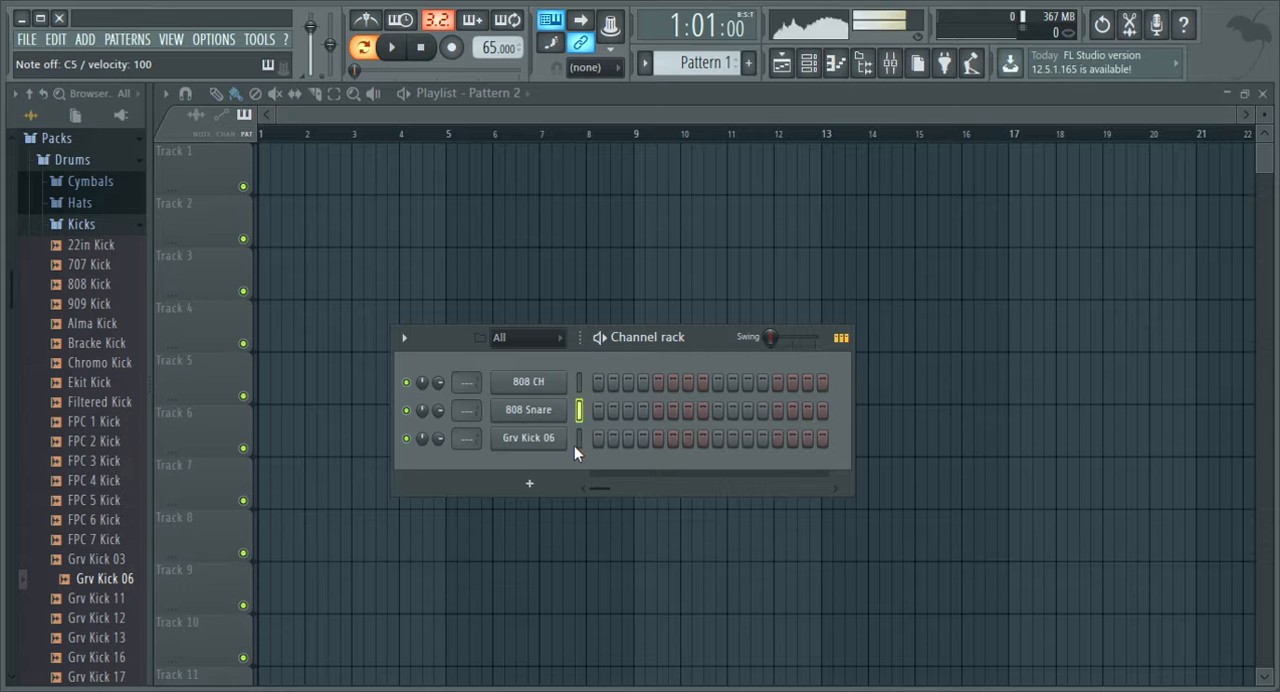
pyautogui.click(577, 440)
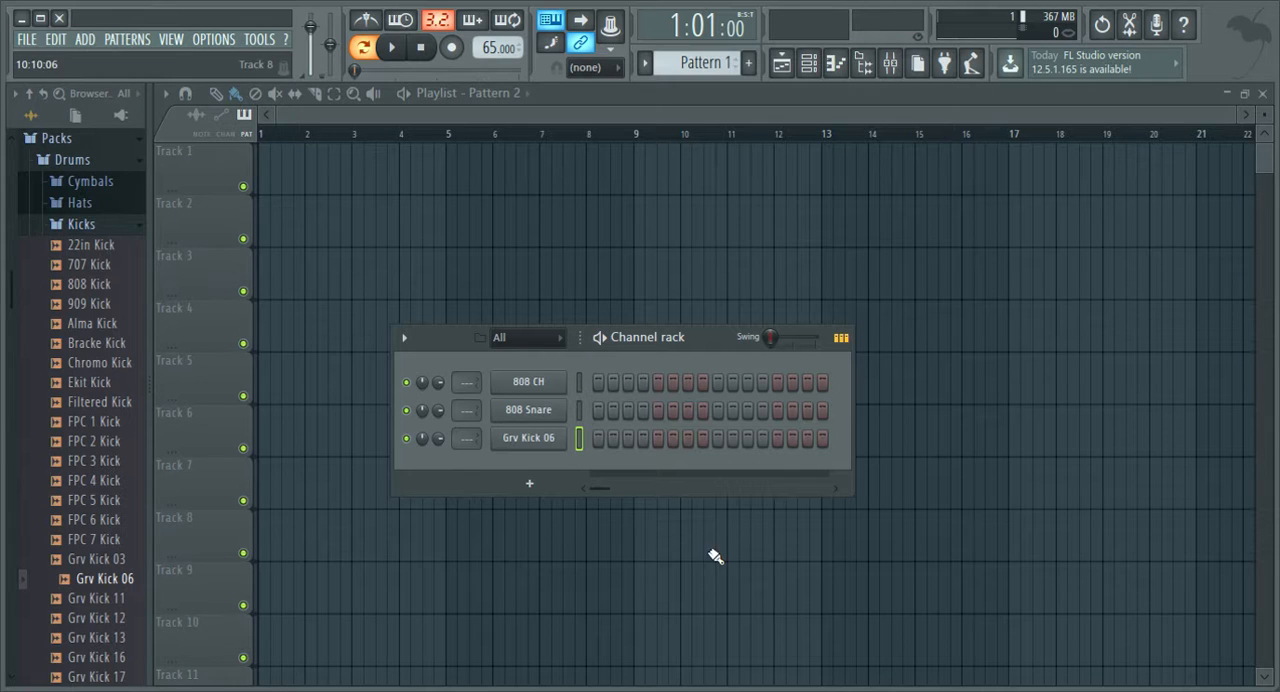
# Place Grv Kick 06 hits on steps 1 and 3 of Pattern 1, checking their timing with playback.
pyautogui.press('space')
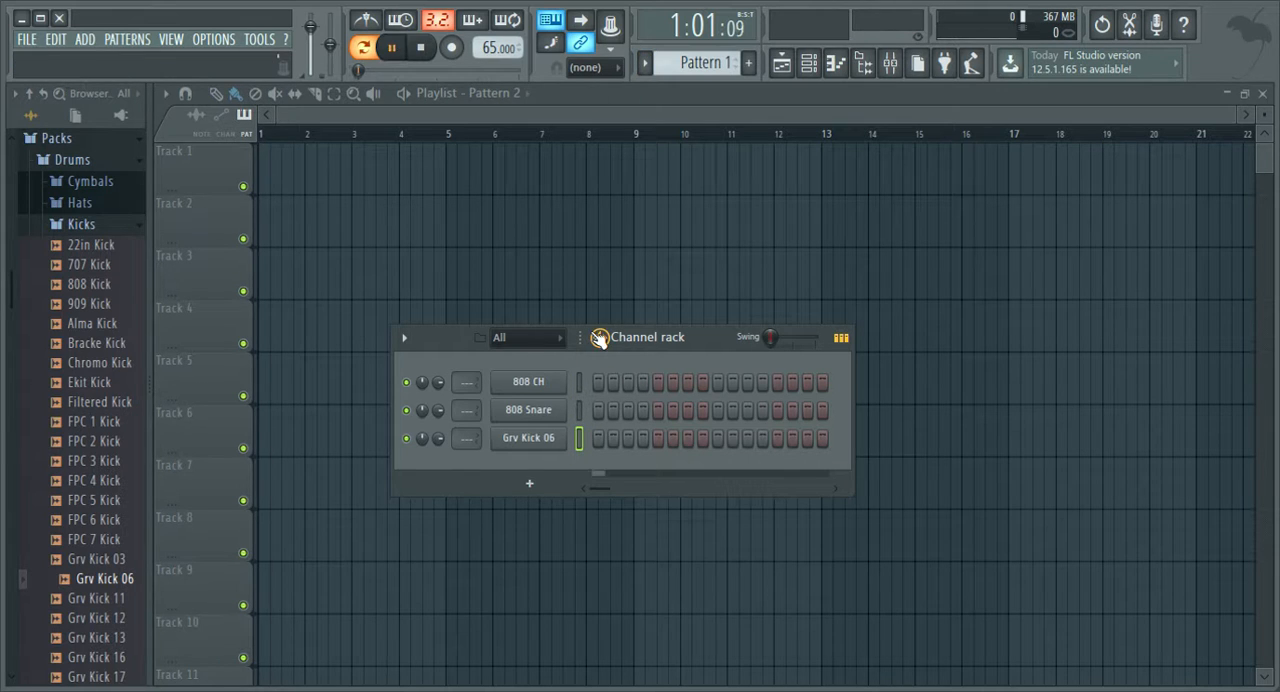
pyautogui.click(598, 439)
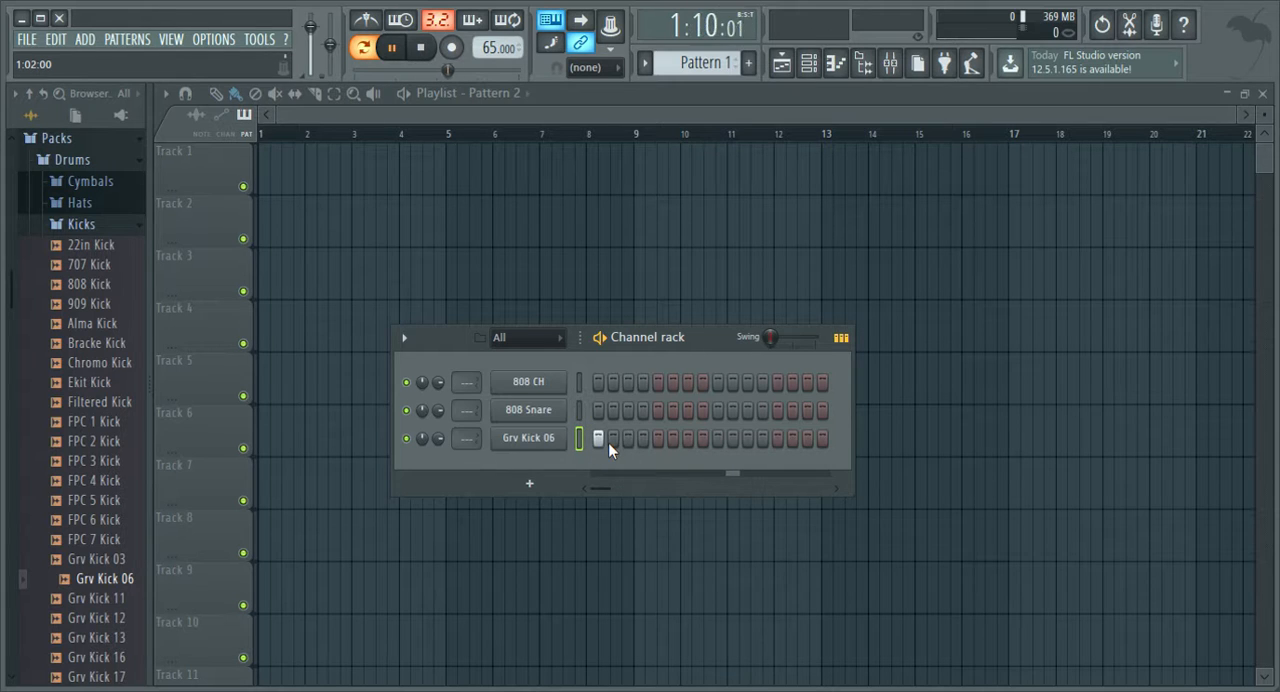
pyautogui.press('space')
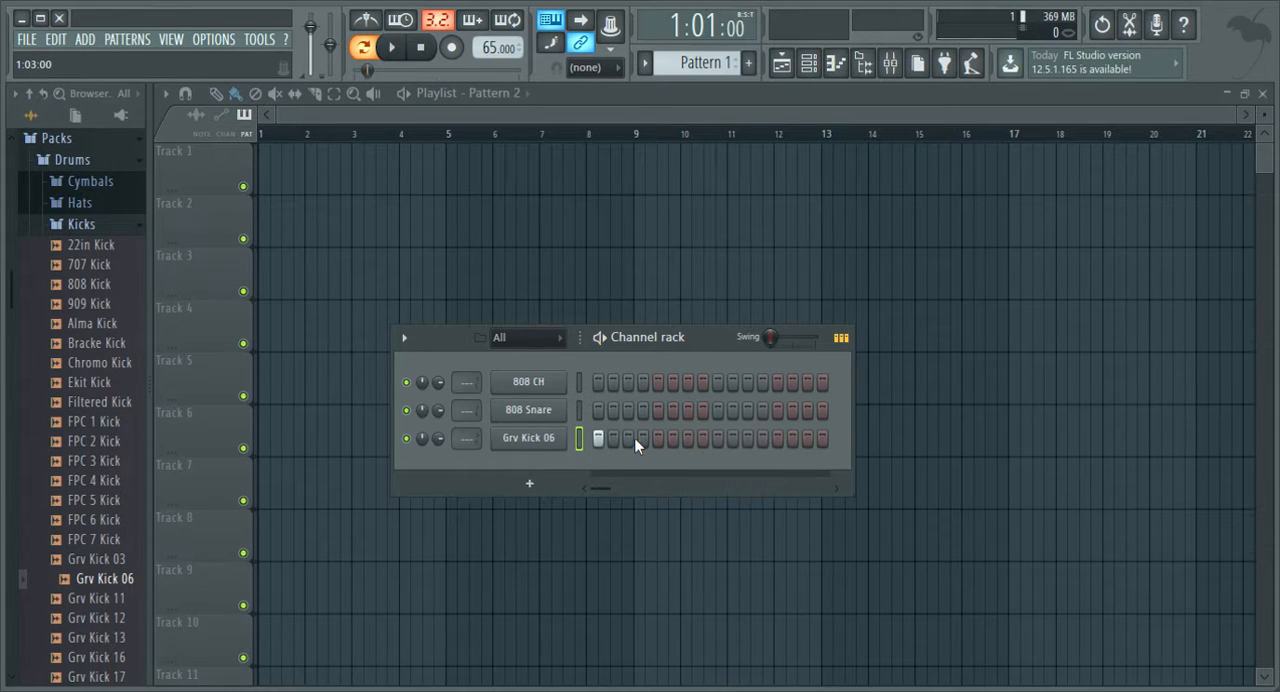
pyautogui.click(642, 439)
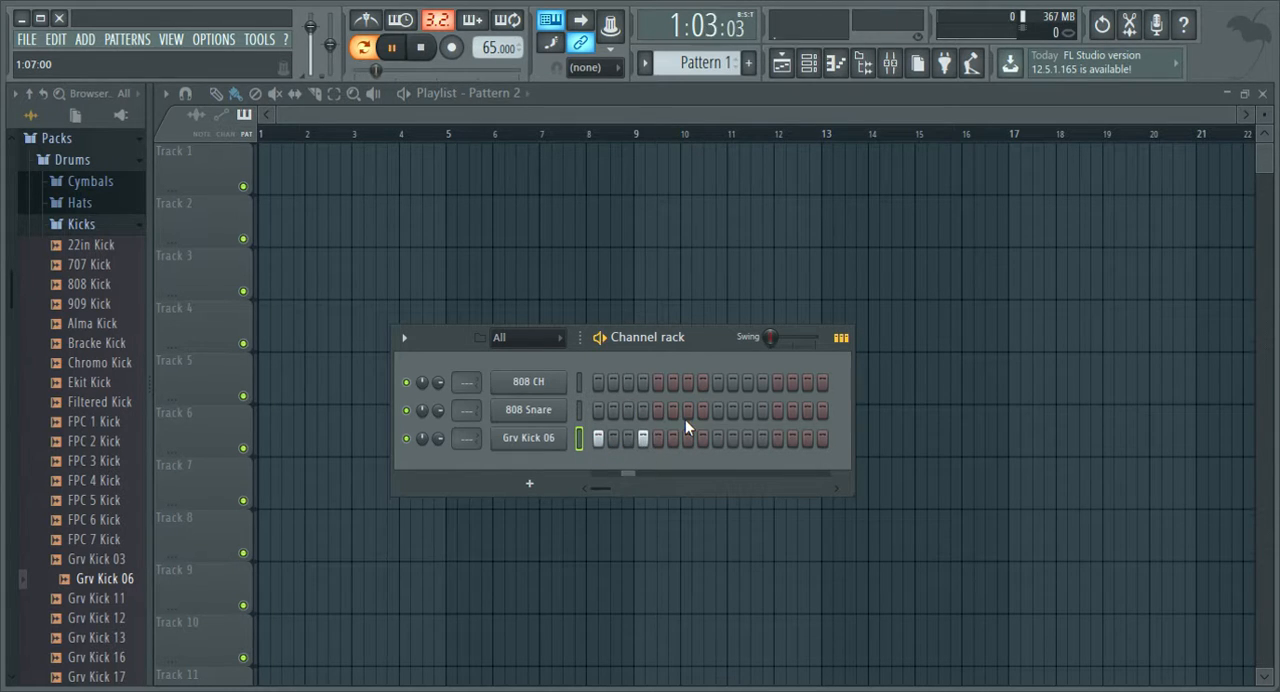
pyautogui.click(657, 439)
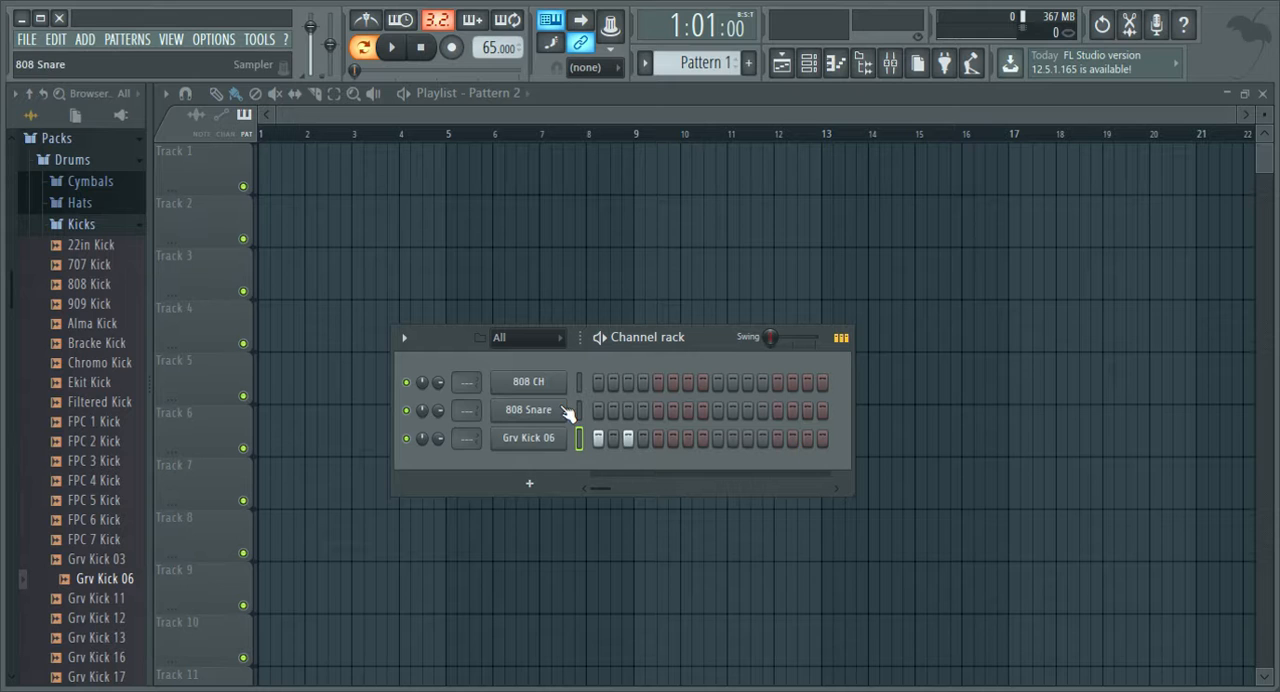
# Place an 808 Snare hit on step 5 and play the pattern briefly to check it.
pyautogui.click(658, 411)
pyautogui.click(660, 411)
pyautogui.press('space')
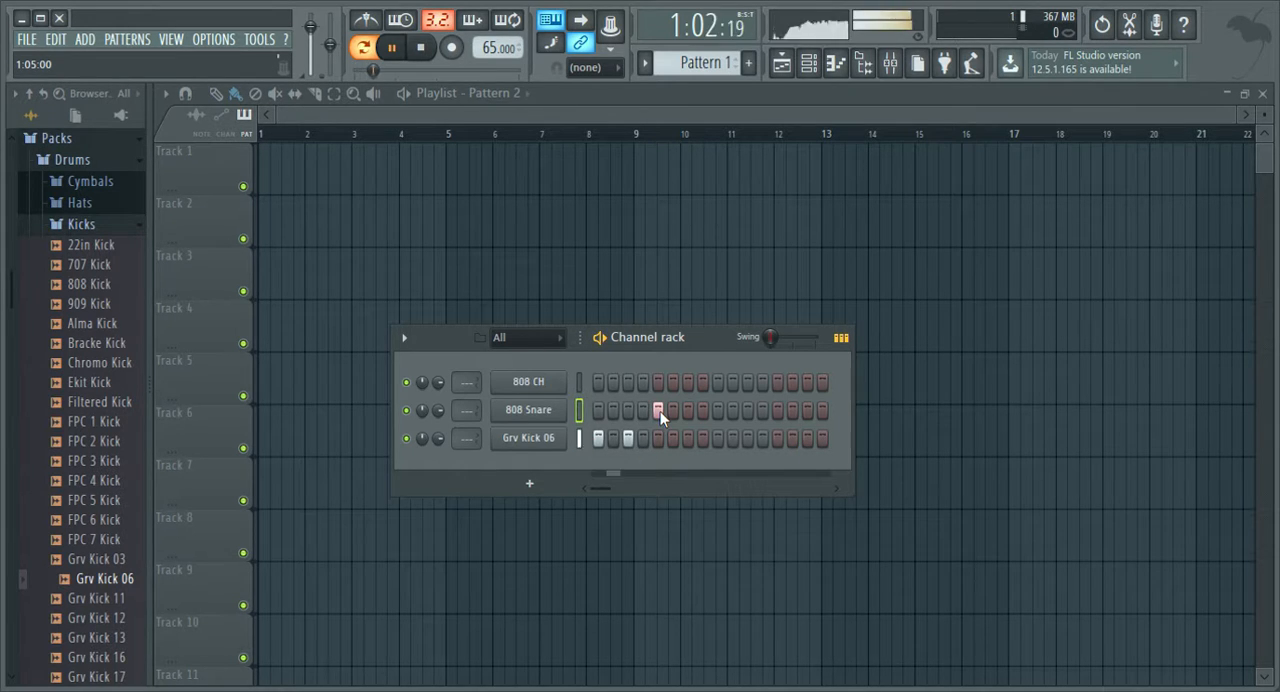
pyautogui.press('space')
# Add Grv Kick 06 hits on steps 7, 9, 13 and 15 and an 808 Snare hit on step 11, and play the pattern.
pyautogui.click(689, 440)
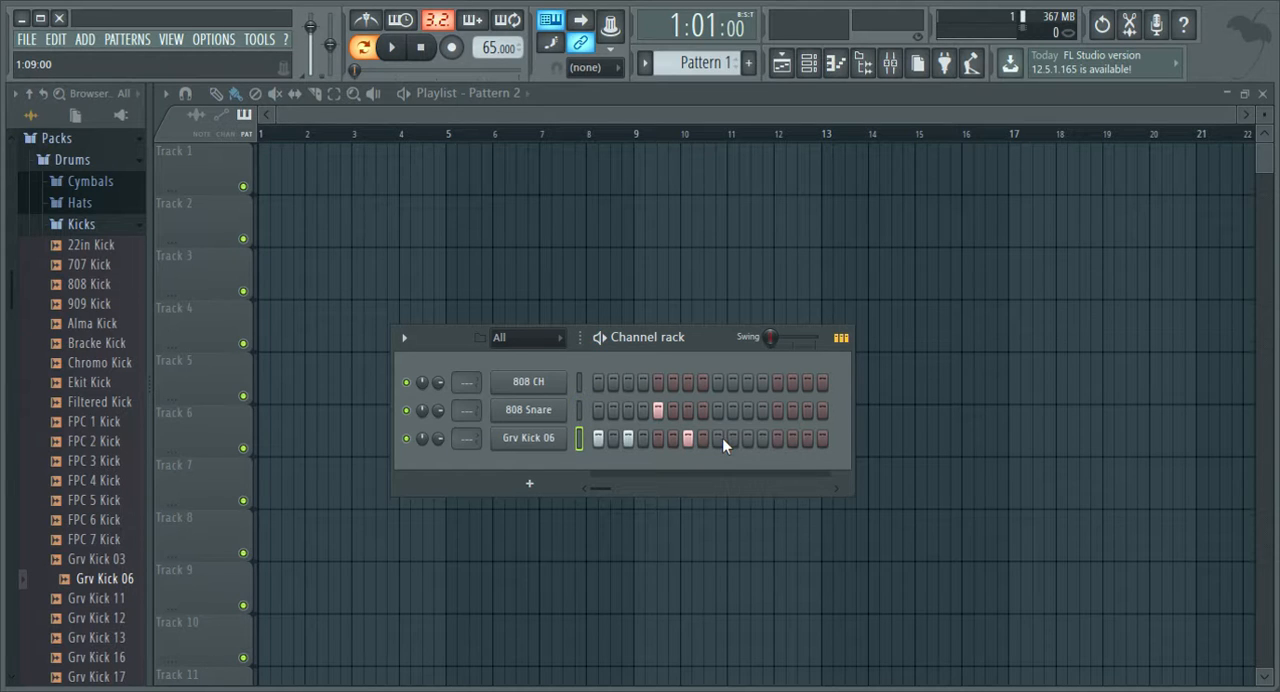
pyautogui.click(805, 440)
pyautogui.press('space')
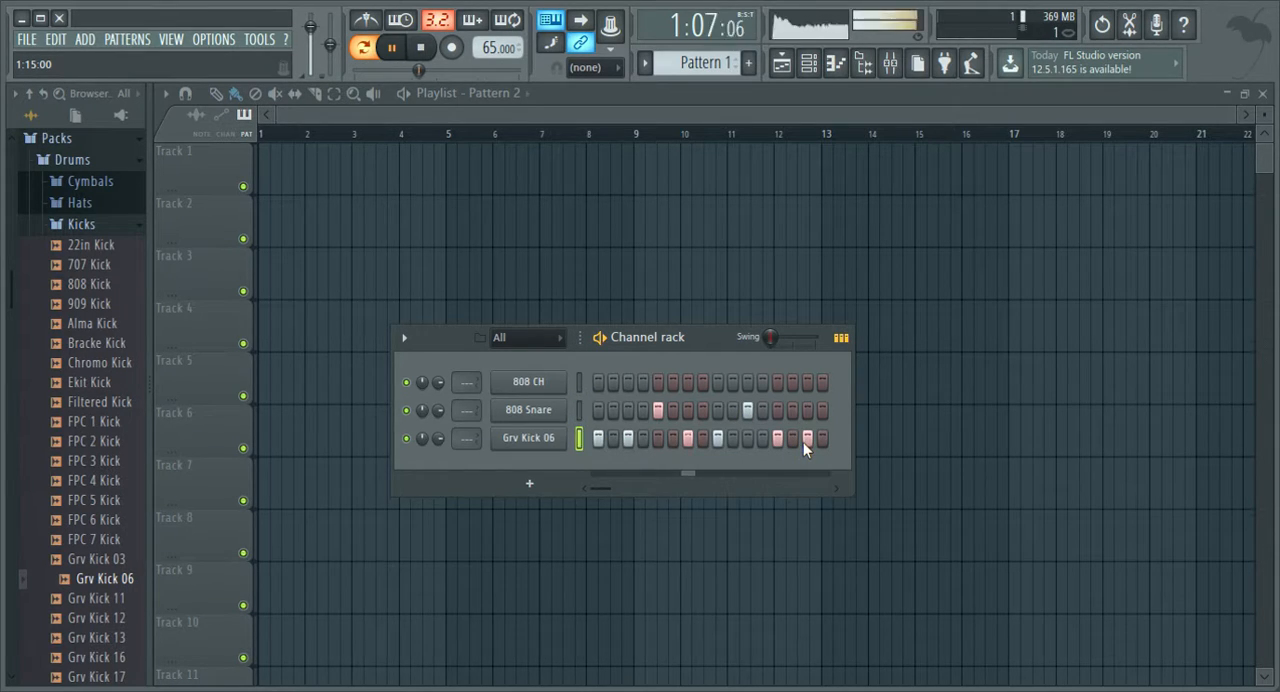
# Shift the step 9 kick to step 10 and the step 11 snare to step 12, and remove the kicks on steps 13 and 15.
pyautogui.press('space')
pyautogui.click(718, 438)
pyautogui.click(733, 438)
pyautogui.click(748, 410)
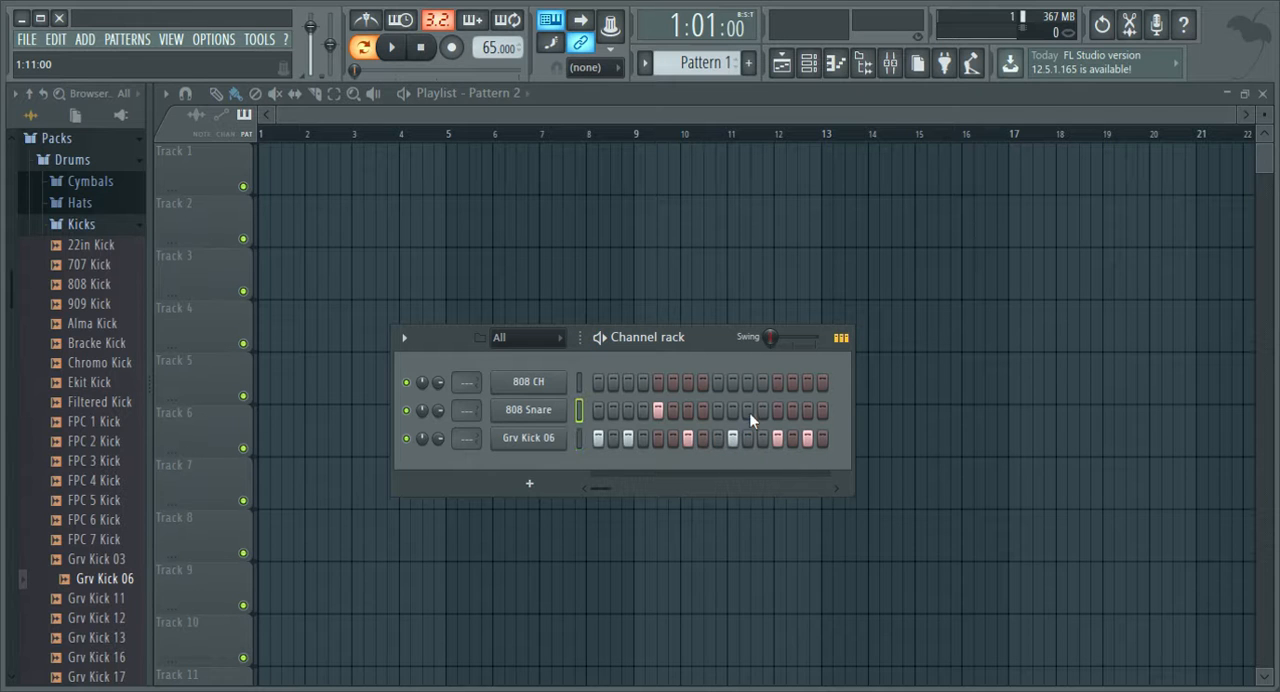
pyautogui.click(763, 411)
pyautogui.click(773, 411)
pyautogui.click(778, 439)
pyautogui.click(807, 440)
pyautogui.press('space')
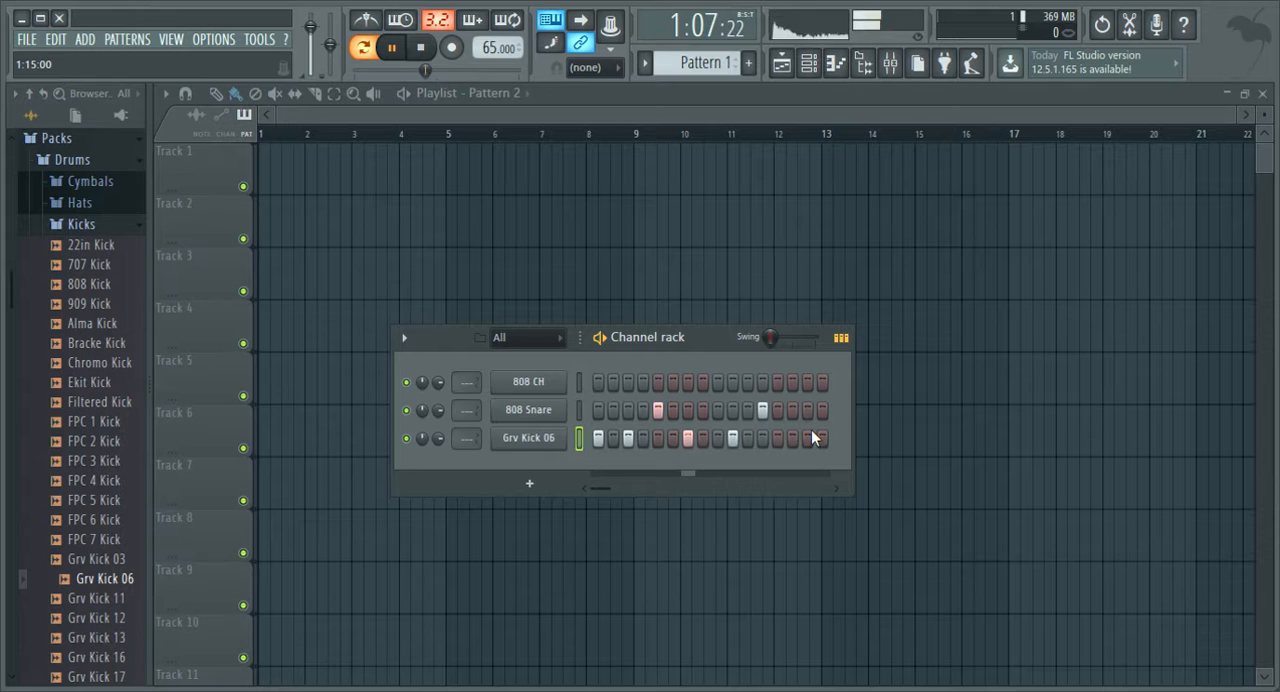
# Move the step 10 kick to step 11 and the step 12 snare to step 13, and listen to the pattern.
pyautogui.press('space')
pyautogui.click(736, 434)
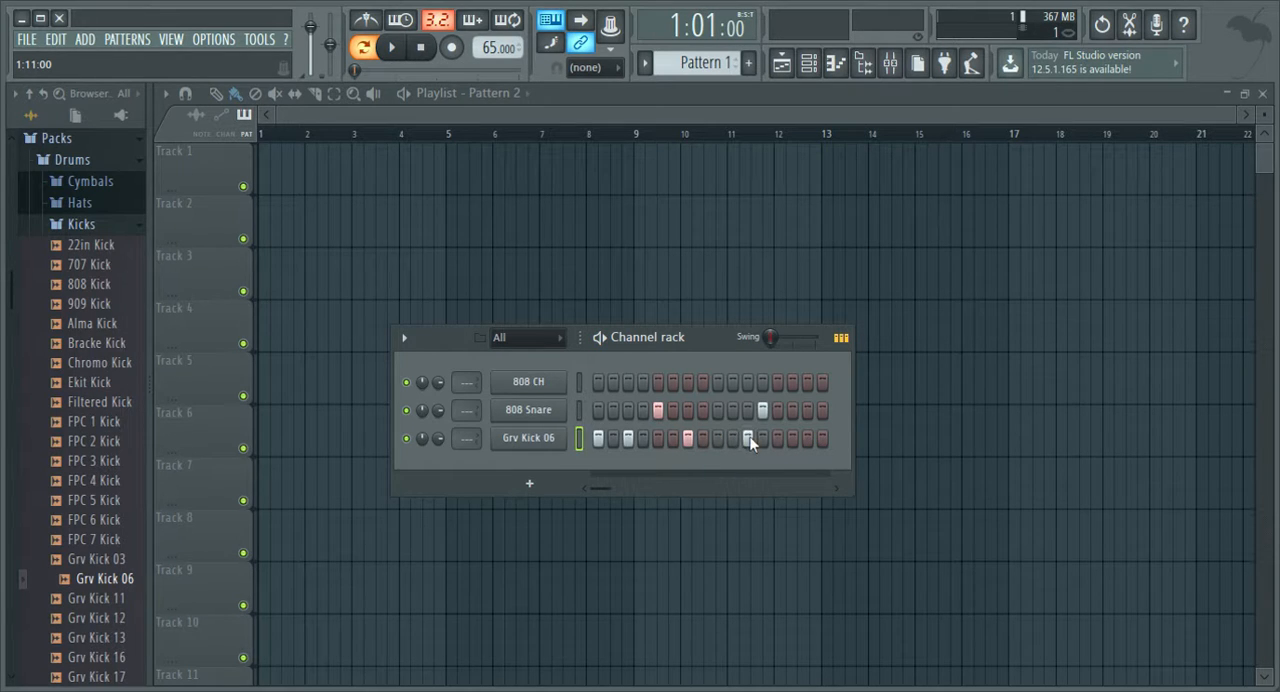
pyautogui.press('space')
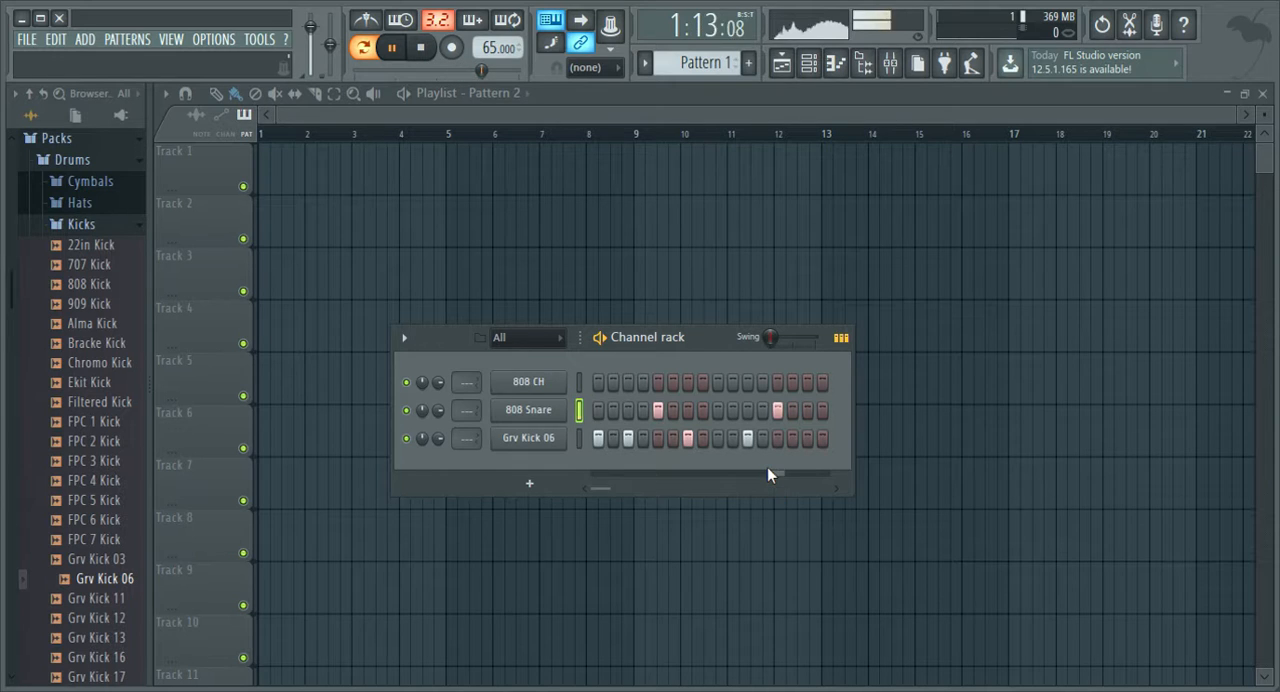
pyautogui.press('space')
# Add a Grv Kick 06 hit on step 15 and listen to the kick and snare groove.
pyautogui.click(806, 438)
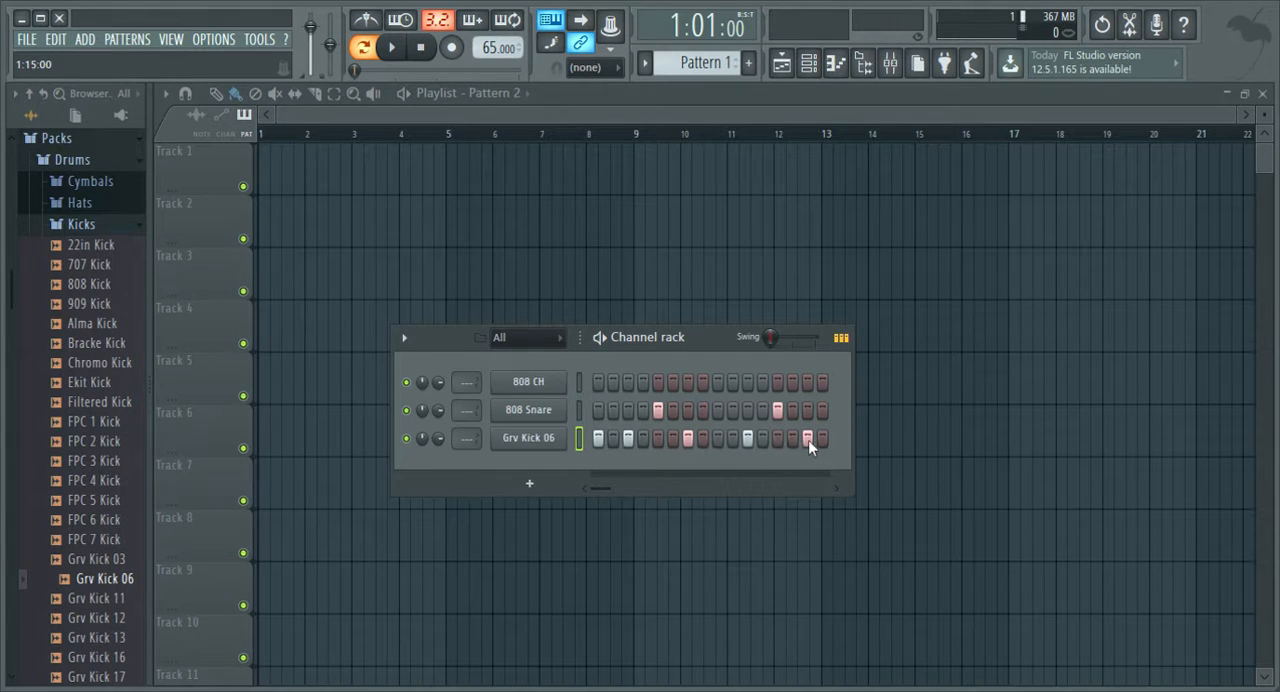
pyautogui.press('space')
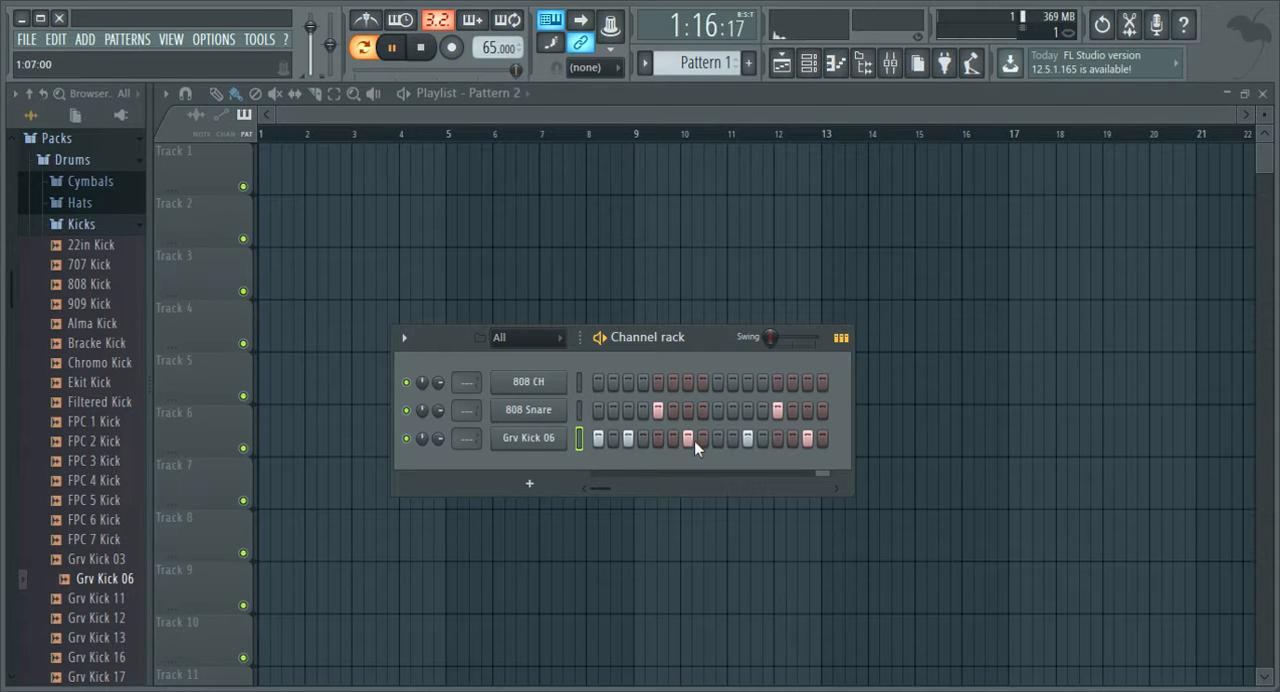
pyautogui.press('space')
# Fill the 808 CH channel with hits on every second step starting at step 1, and play the full beat.
pyautogui.click(546, 382)
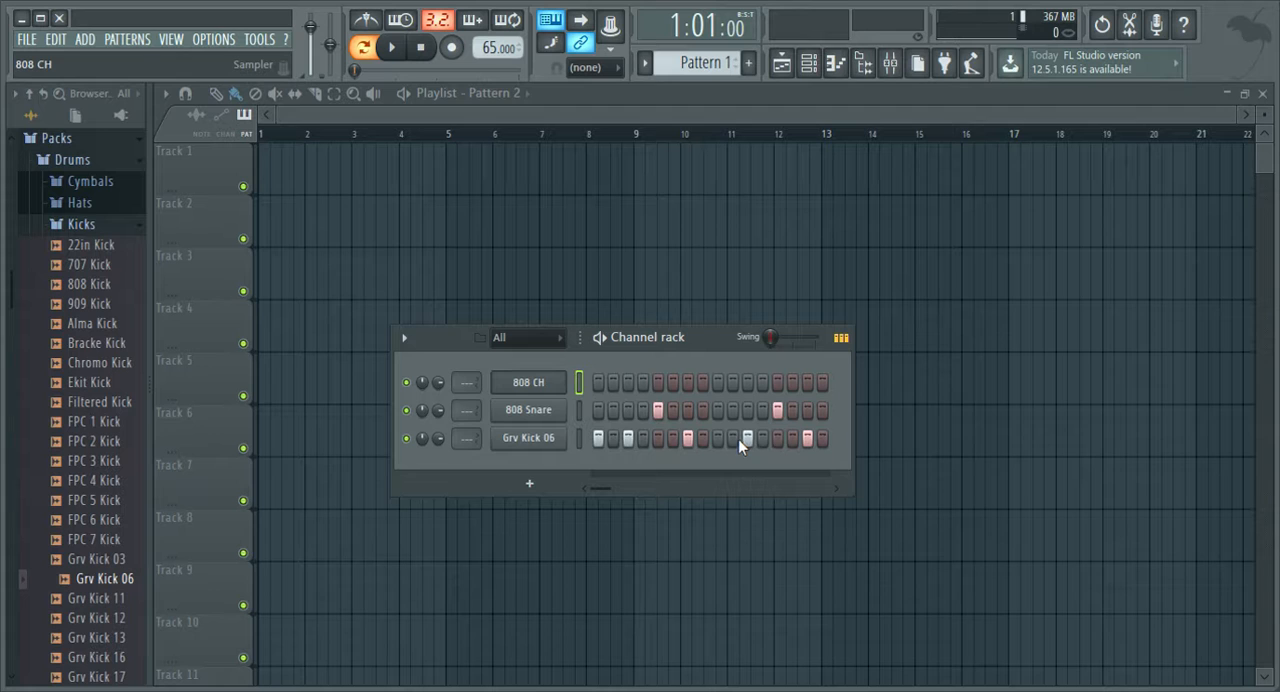
pyautogui.click(835, 446)
pyautogui.press('space')
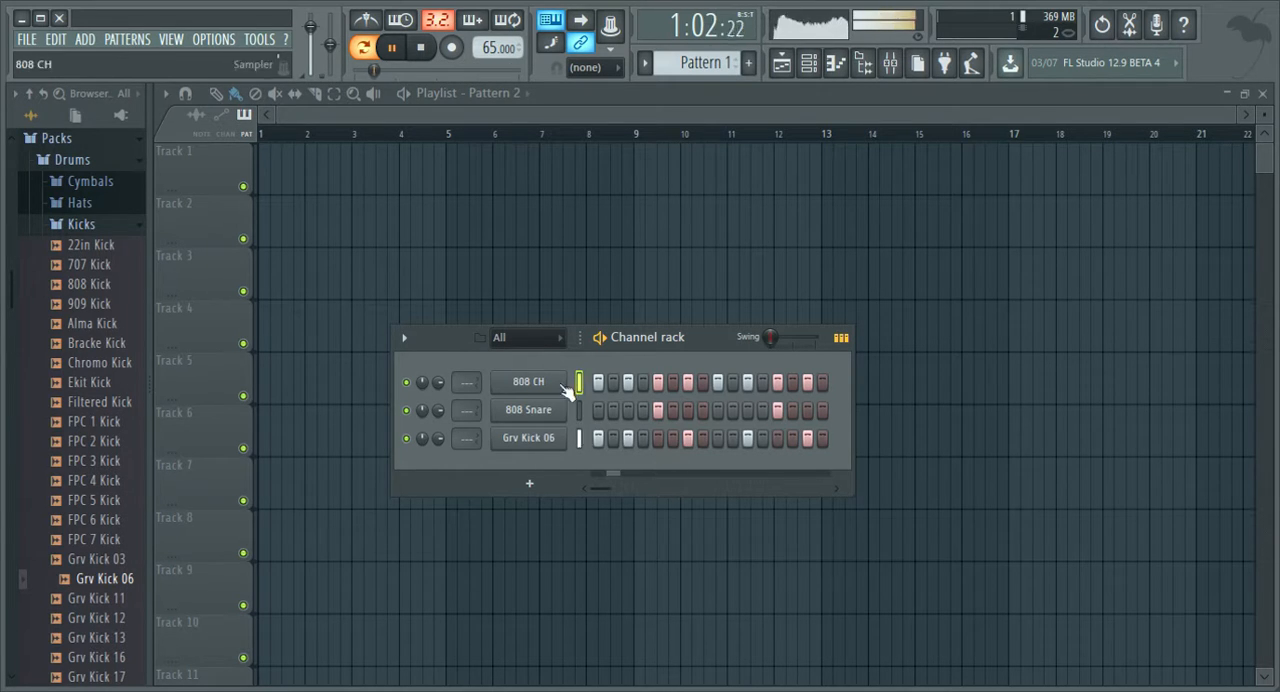
pyautogui.press('space')
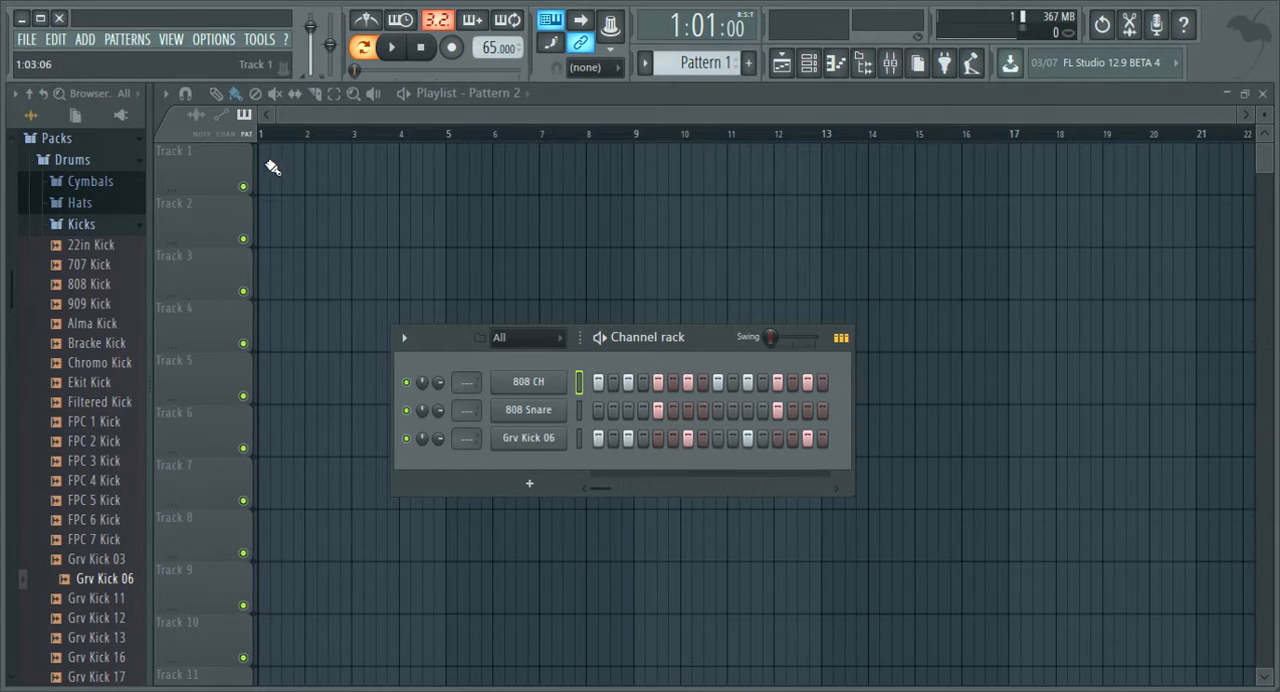
pyautogui.scroll(1, 272, 140)
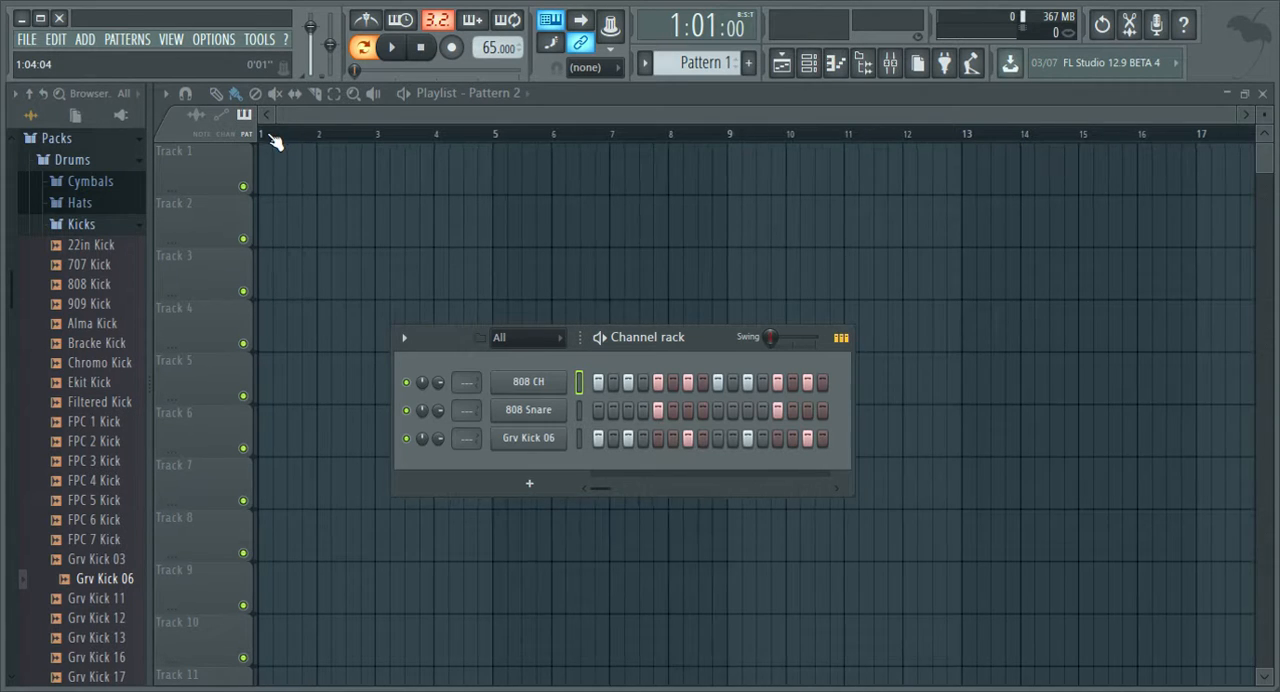
pyautogui.moveTo(269, 160)
pyautogui.mouseDown()
pyautogui.moveTo(277, 171)
pyautogui.moveTo(451, 166)
pyautogui.mouseUp()
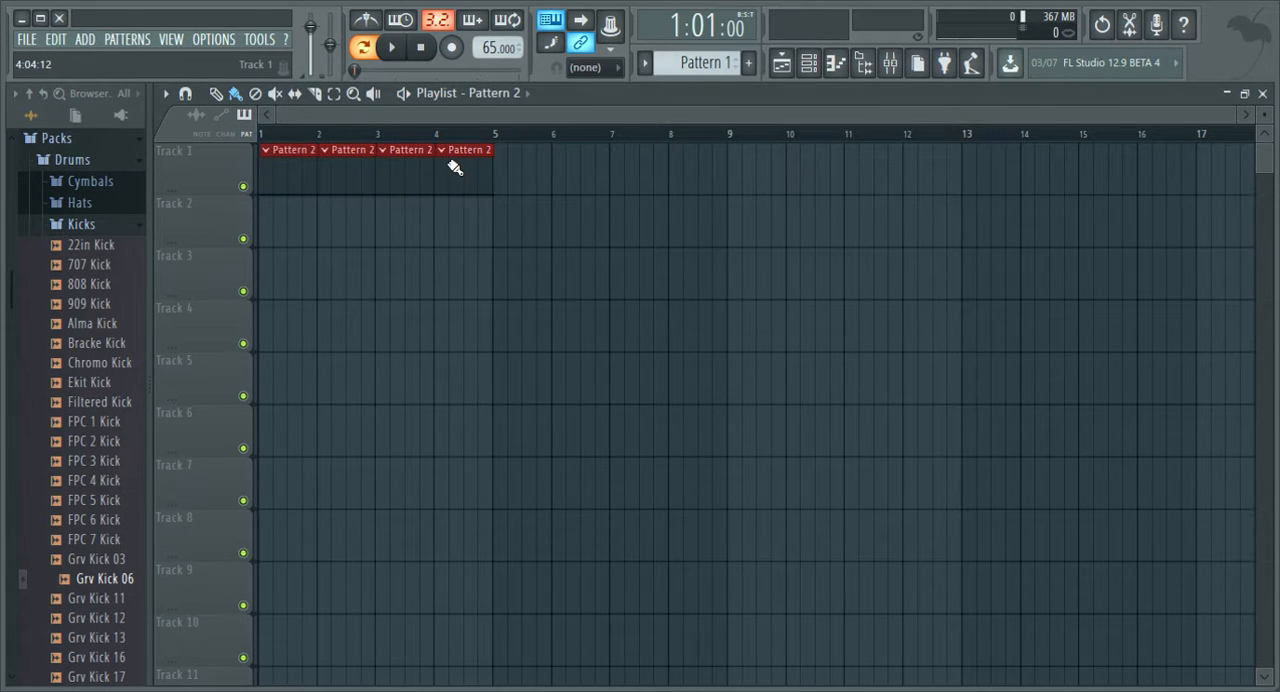
pyautogui.rightClick(480, 178)
pyautogui.rightClick(290, 170)
pyautogui.rightClick(348, 170)
pyautogui.rightClick(406, 170)
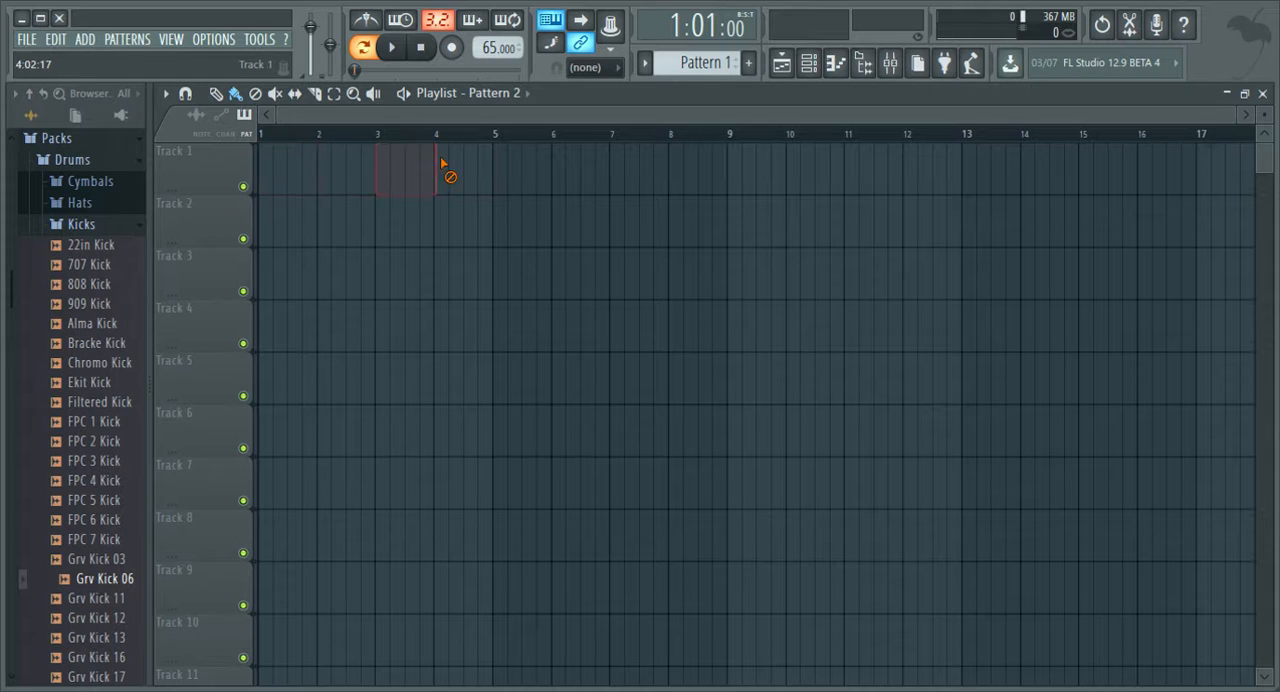
# Make Pattern 1 the active pattern for placing clips in the playlist.
pyautogui.click(700, 65)
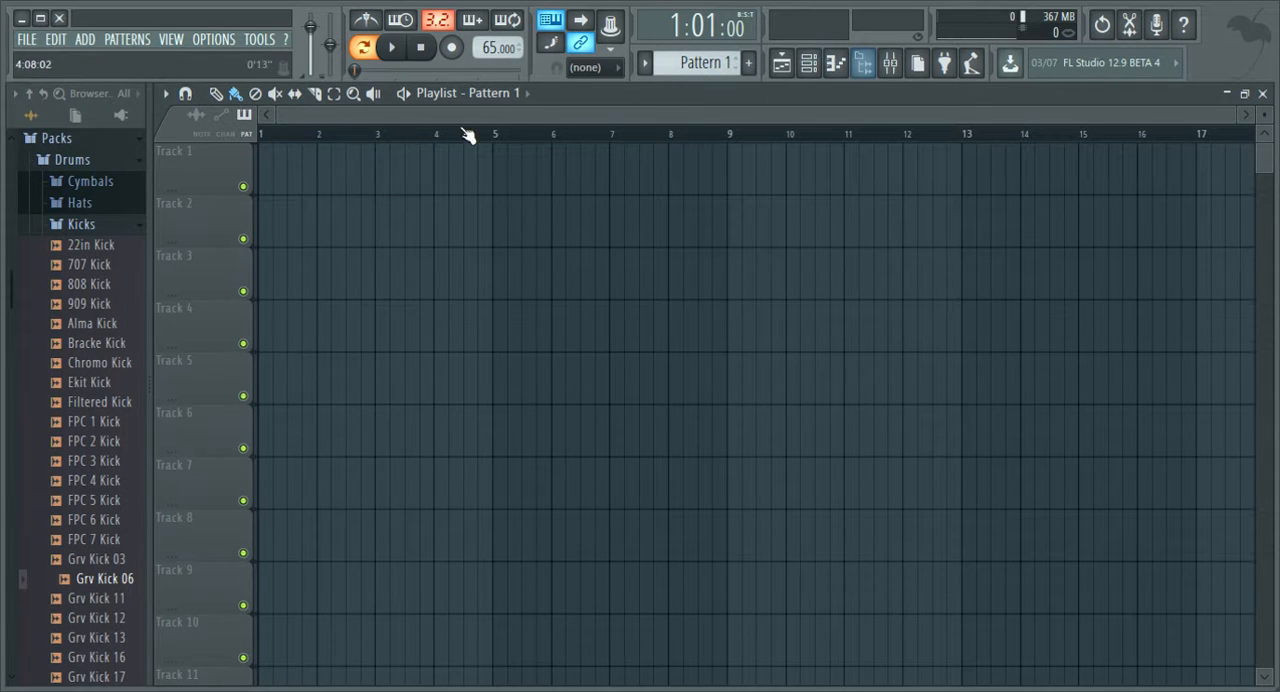
pyautogui.click(270, 176)
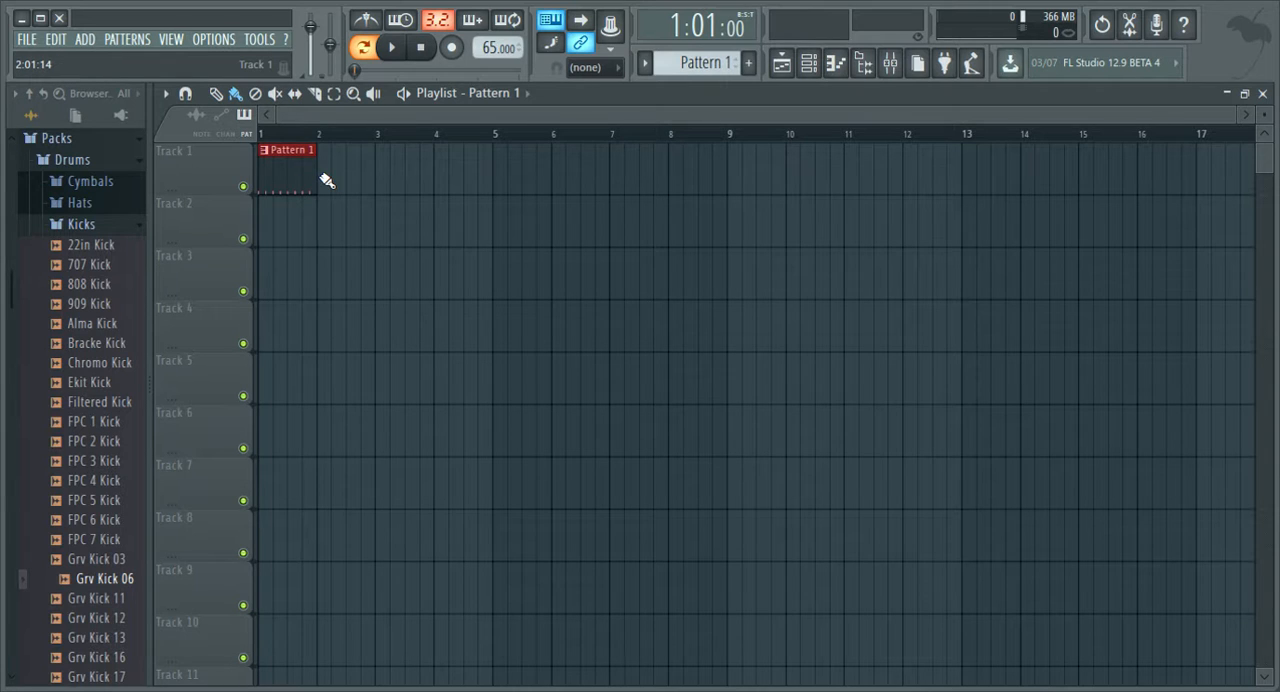
pyautogui.moveTo(327, 180); pyautogui.dragTo(474, 166)
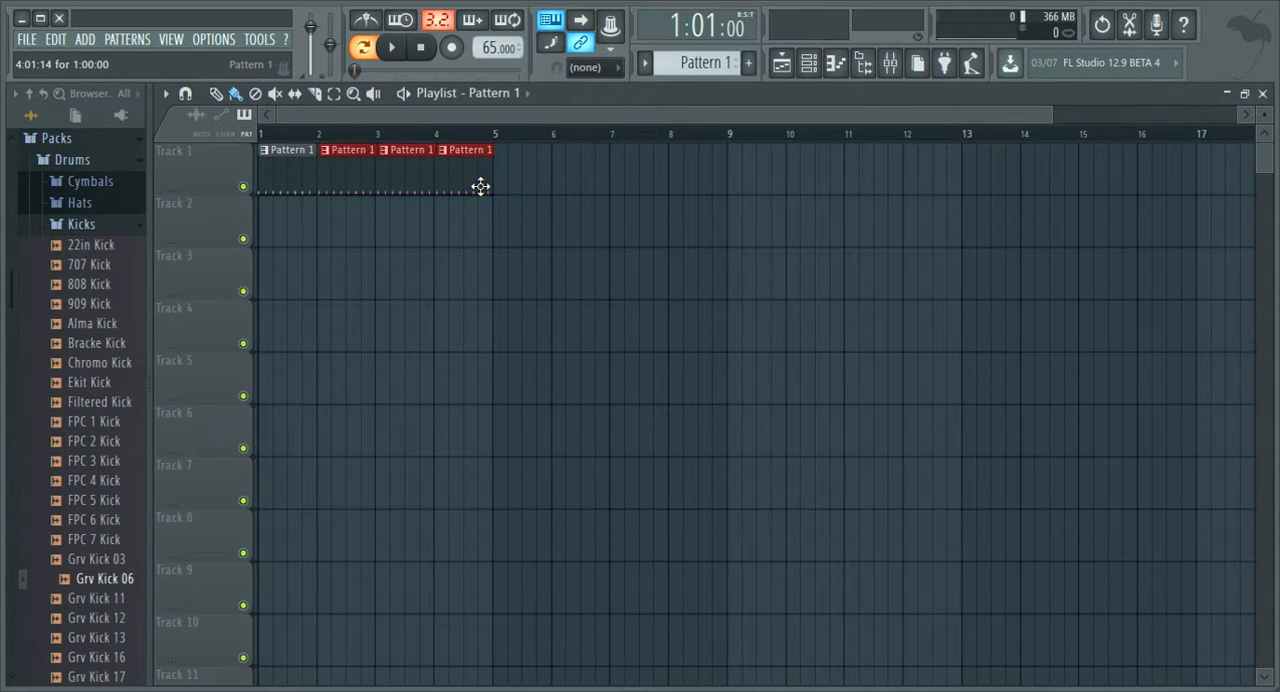
pyautogui.rightClick(480, 186)
pyautogui.rightClick(412, 189)
pyautogui.rightClick(371, 190)
pyautogui.rightClick(300, 186)
pyautogui.click(275, 177)
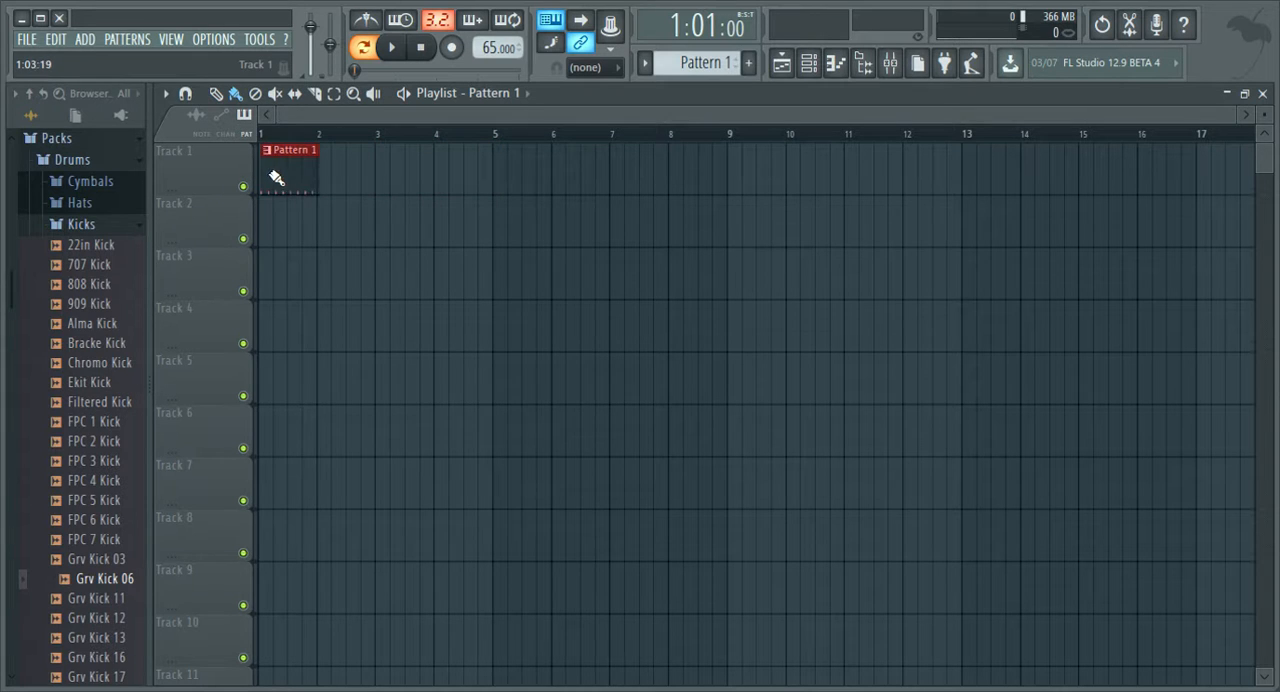
pyautogui.rightClick(300, 178)
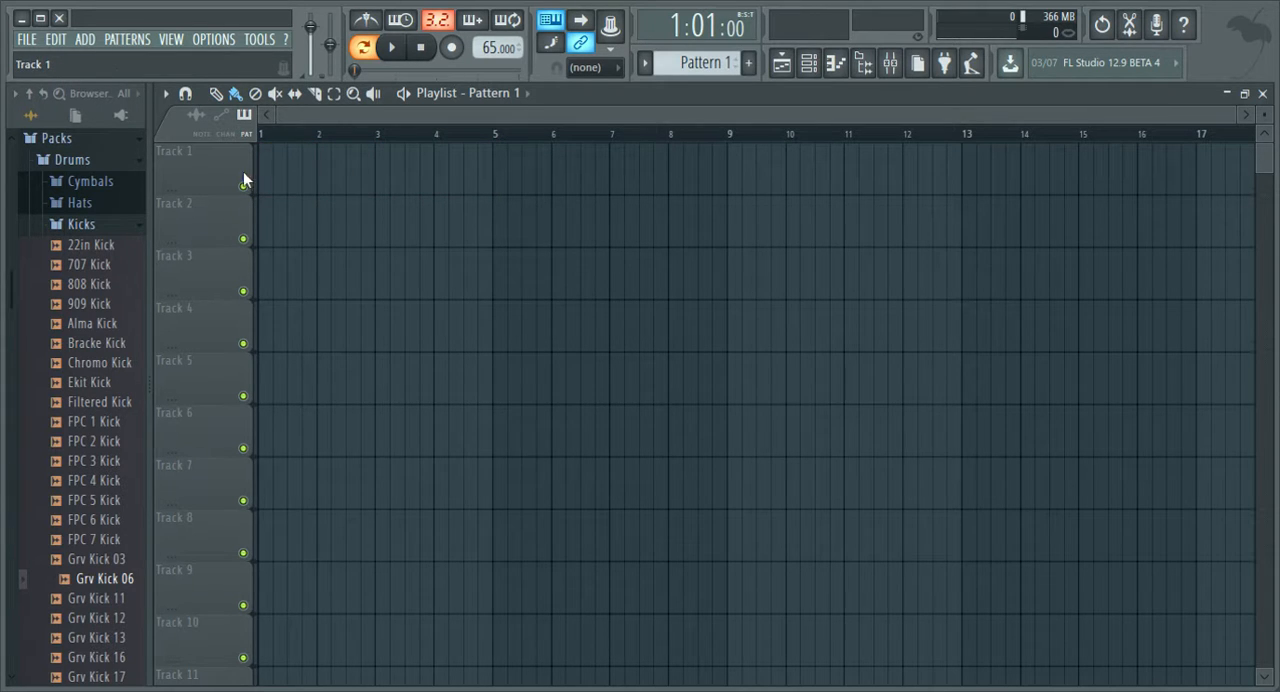
# Fill bars 1 to 4 of Track 1 with Pattern 1 clips and make the bar 4 clip a unique pattern.
pyautogui.moveTo(266, 178); pyautogui.dragTo(474, 177)
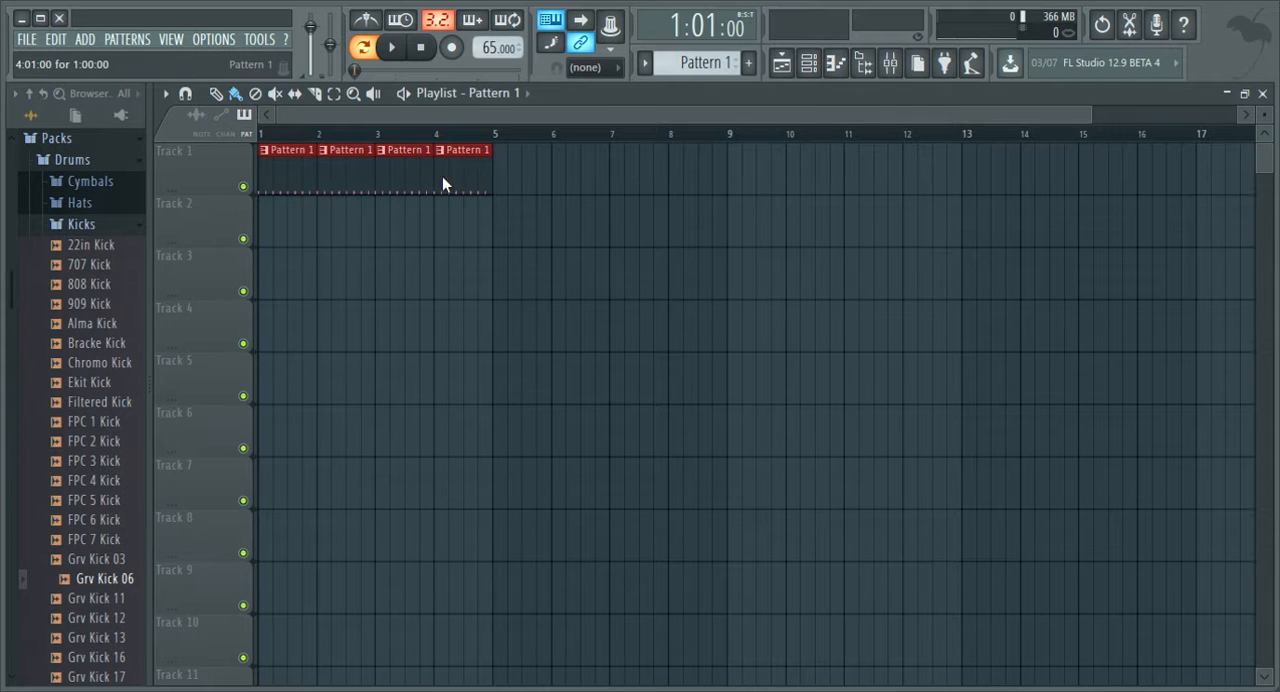
pyautogui.click(456, 270)
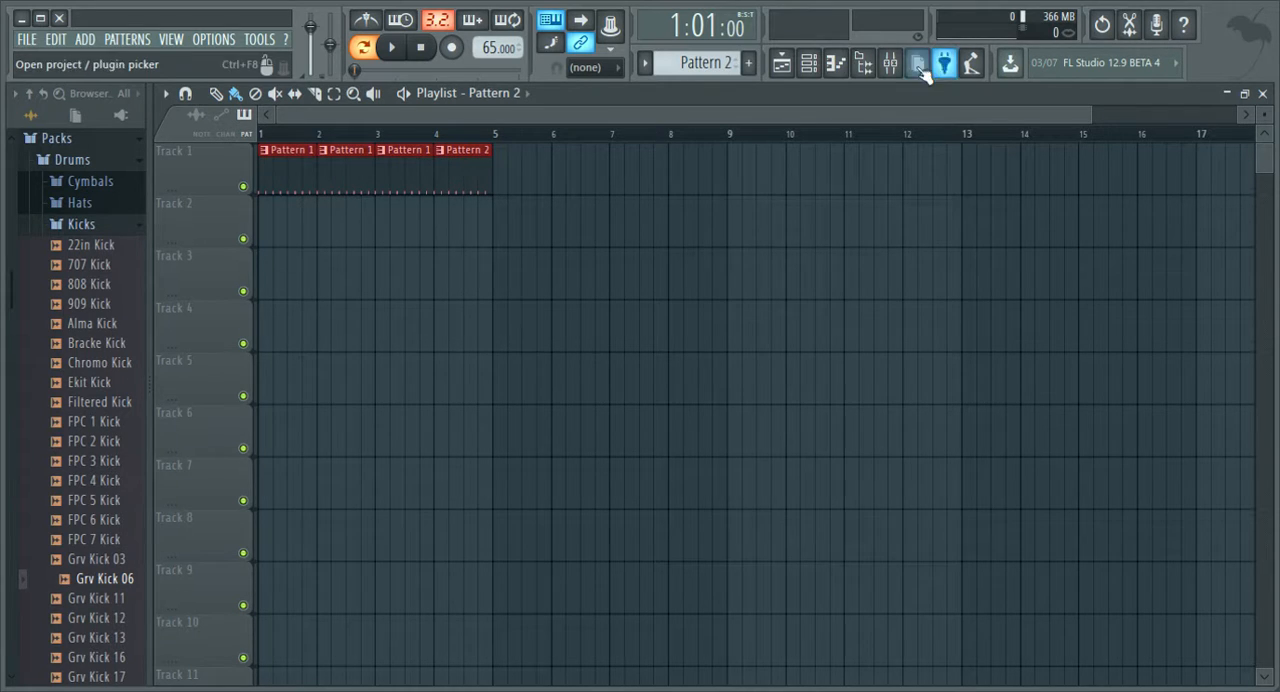
# Add 808 Snare and 808 CH hits on step 16 of Pattern 2 in the channel rack.
pyautogui.click(810, 64)
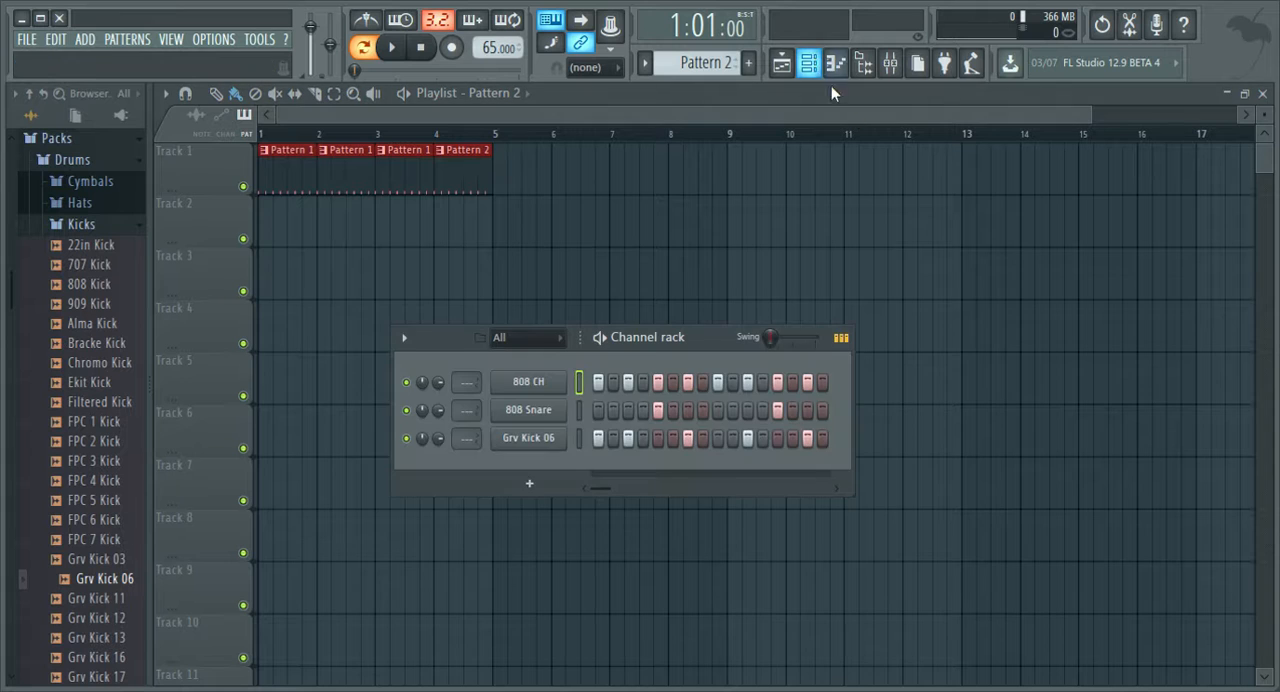
pyautogui.click(823, 410)
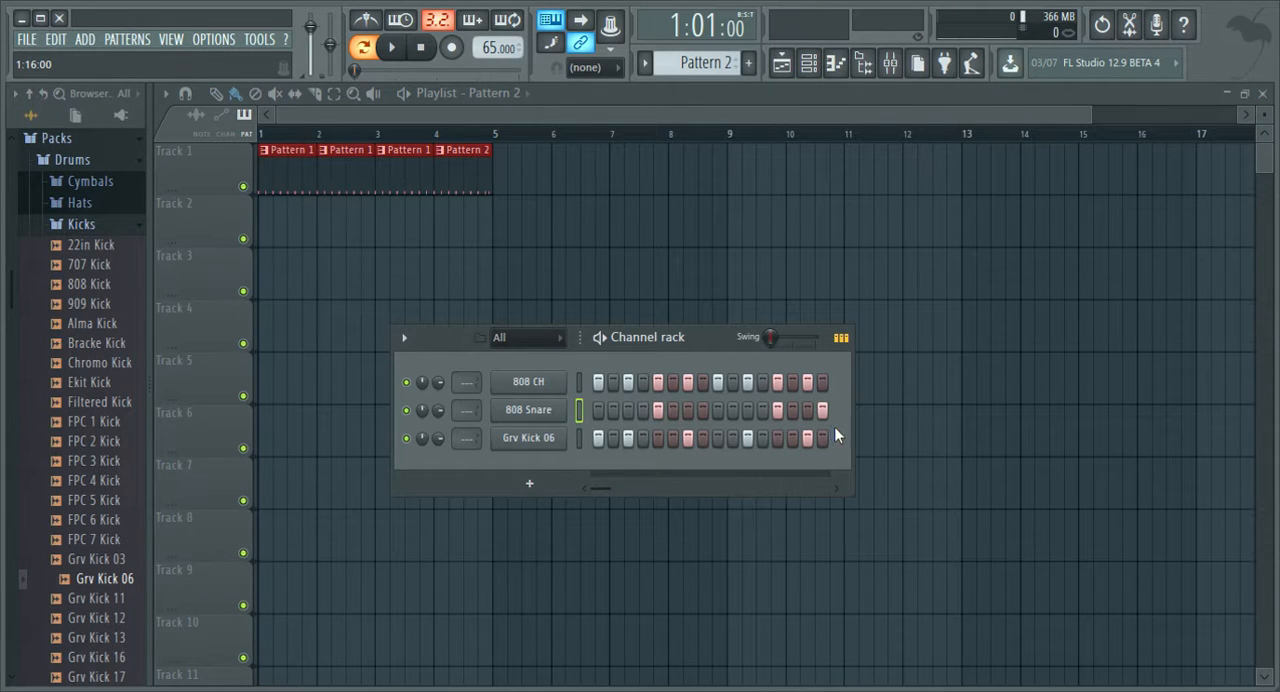
pyautogui.click(822, 382)
# Play the playlist arrangement from bar 3 through the bar 4 variation, and return the playback position to the start.
pyautogui.press('space')
pyautogui.click(383, 134)
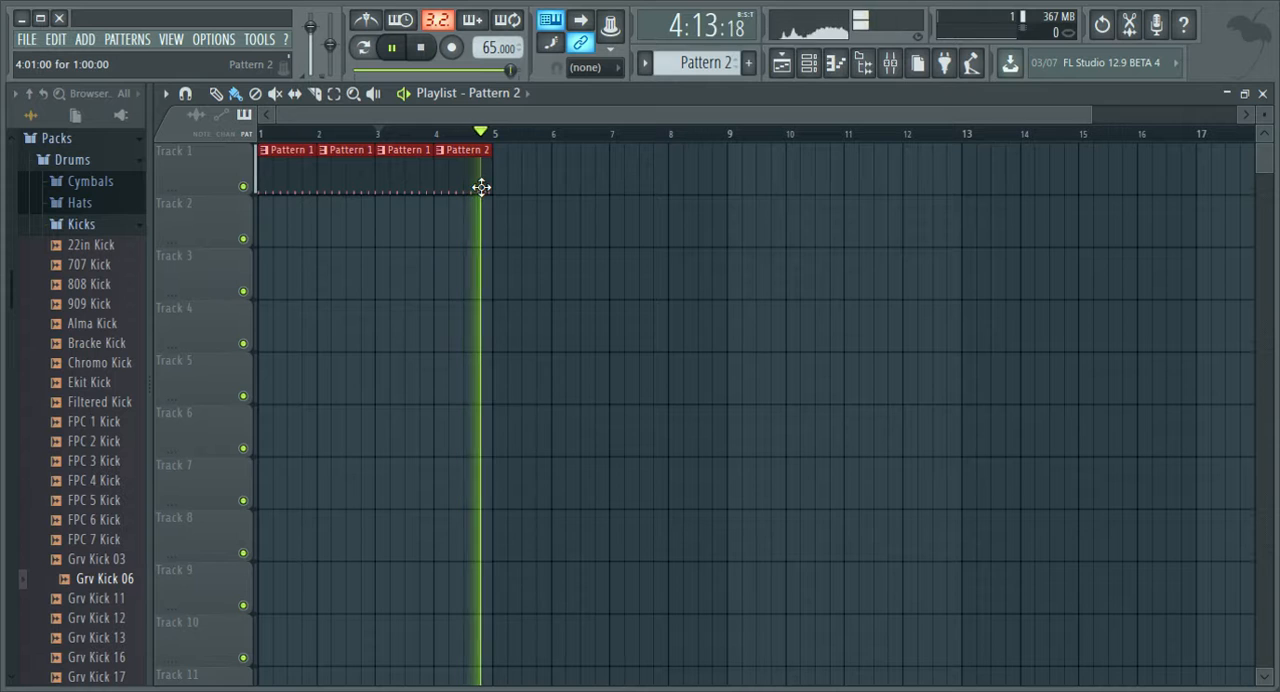
pyautogui.press('space')
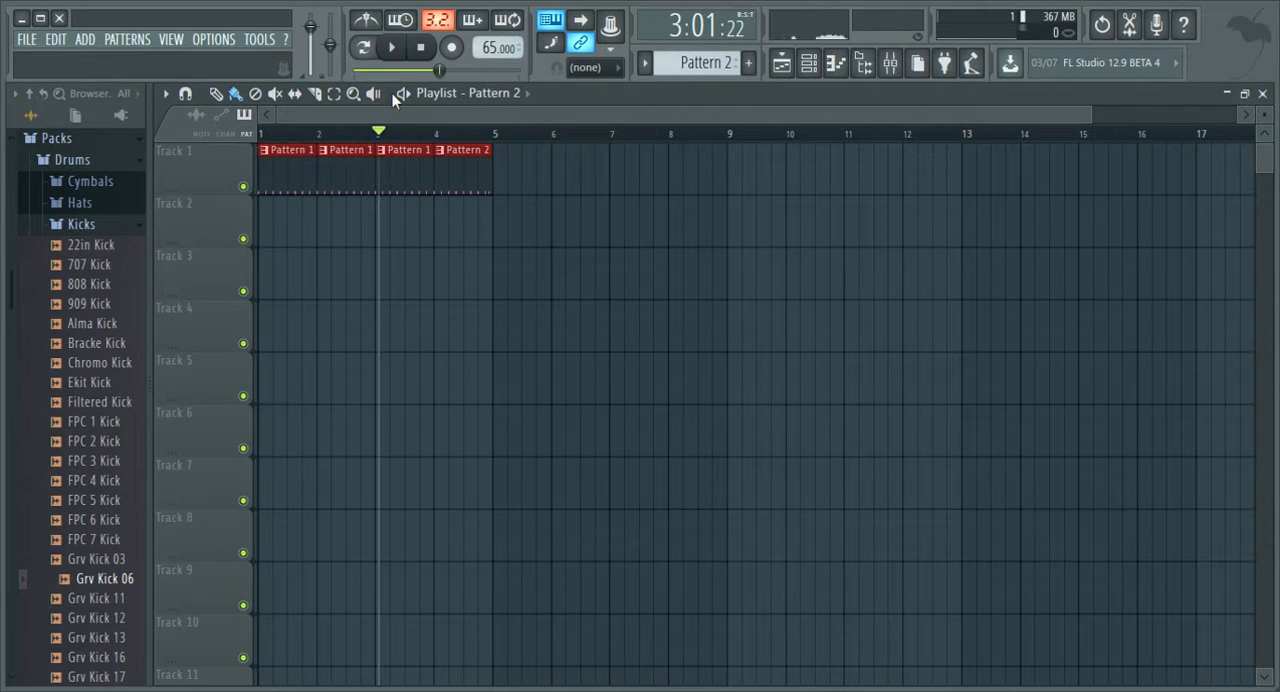
pyautogui.moveTo(441, 73); pyautogui.dragTo(352, 73)
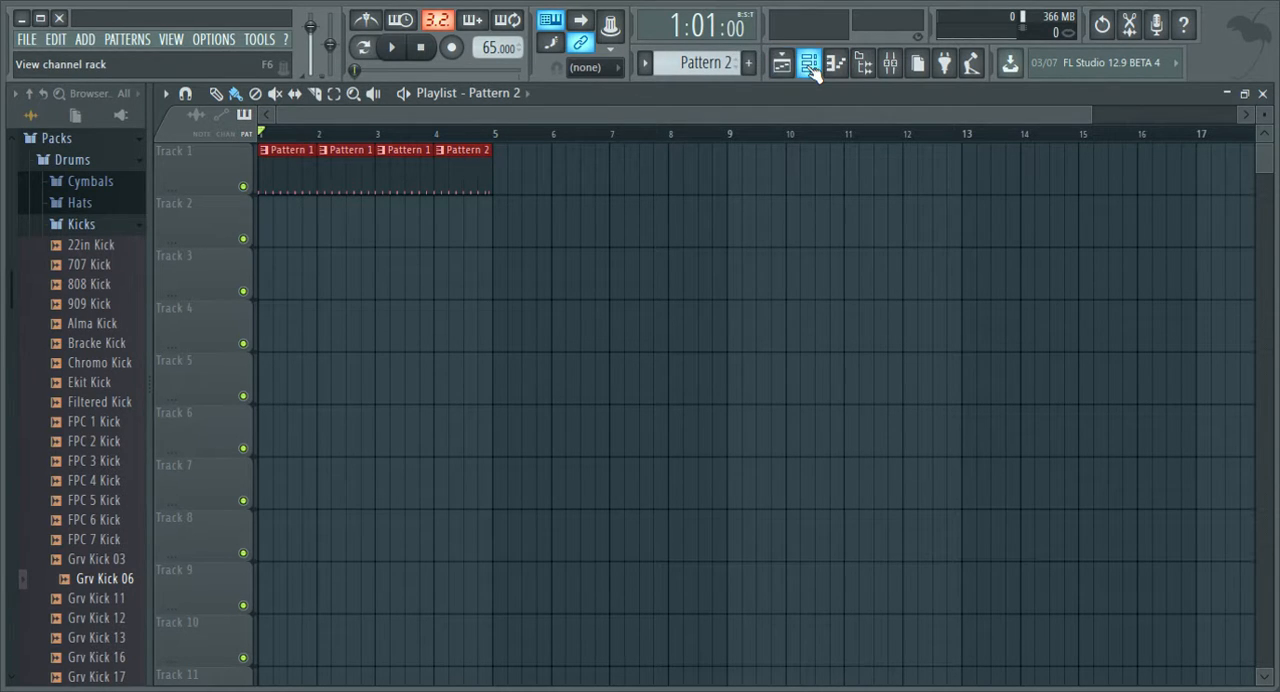
# Create a new empty pattern and add reFX Nexus as a new channel.
pyautogui.click(748, 62)
pyautogui.click(809, 62)
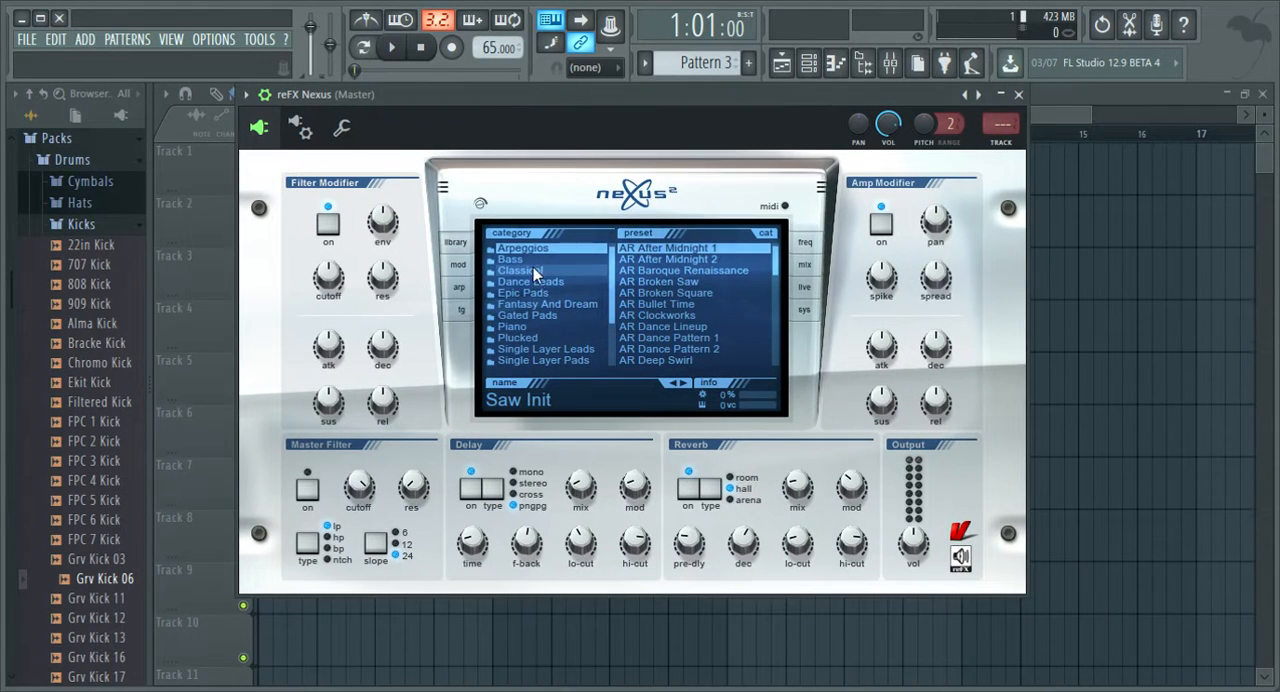
# Load the PN Lofi Rhodes preset from the Piano category in Nexus.
pyautogui.scroll(-3, 540, 293)
pyautogui.click(539, 268)
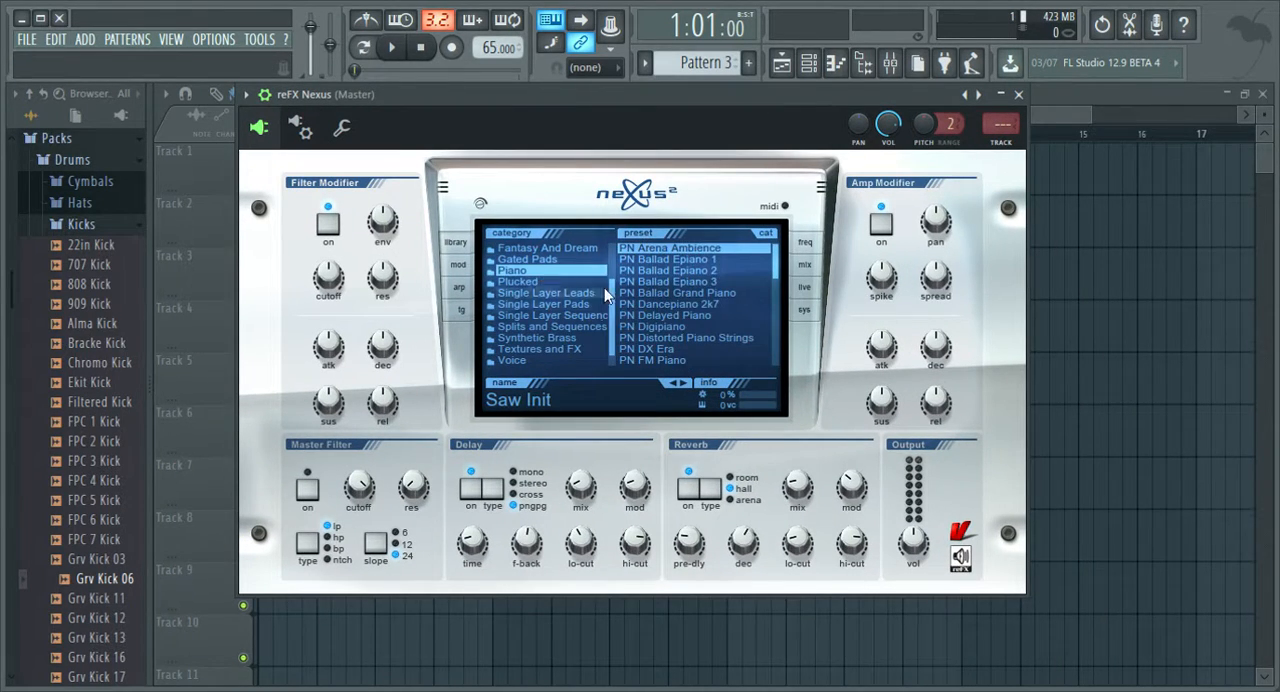
pyautogui.scroll(-3, 686, 302)
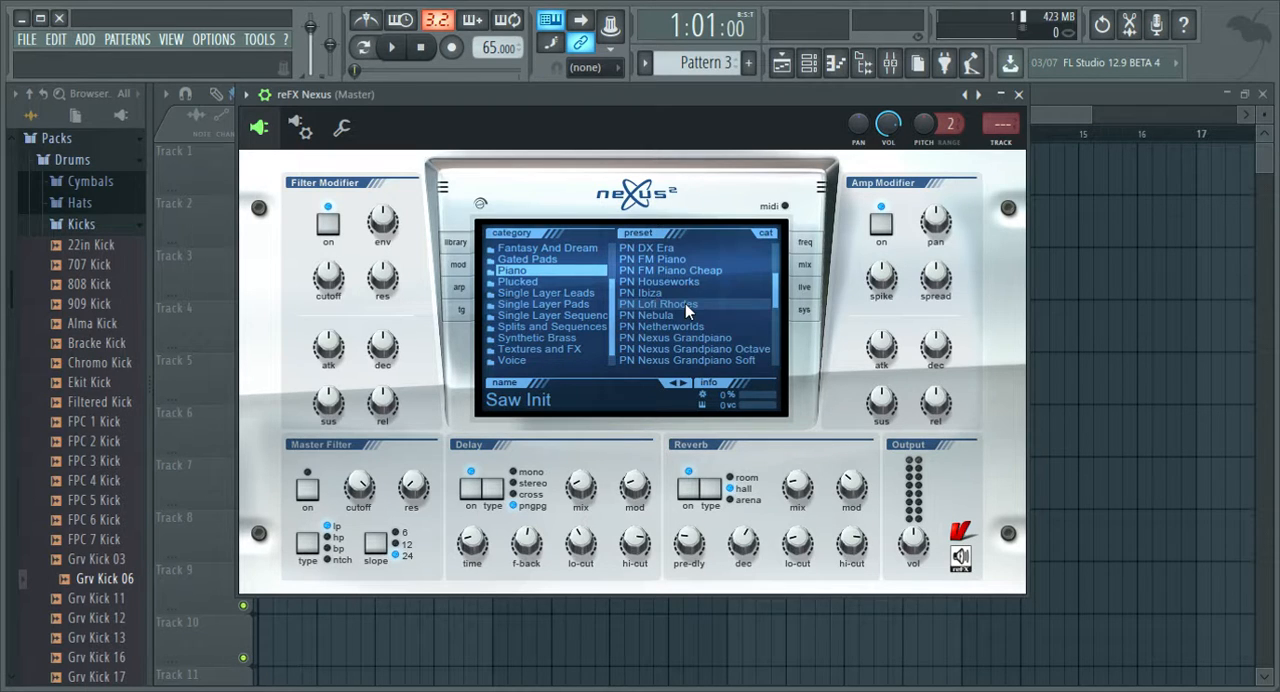
pyautogui.click(715, 304)
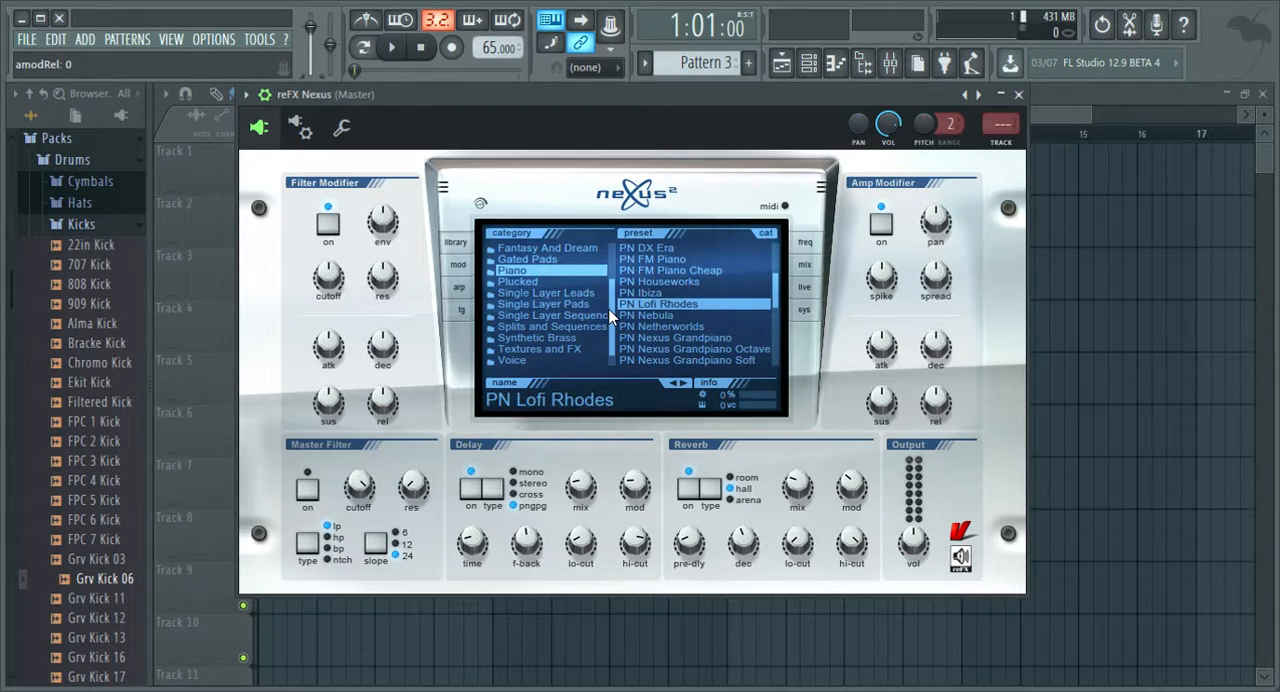
# Audition the PN Lofi Rhodes preset by playing several notes between C5 and C6.
pyautogui.press('z')
pyautogui.press('x')
pyautogui.press('c')
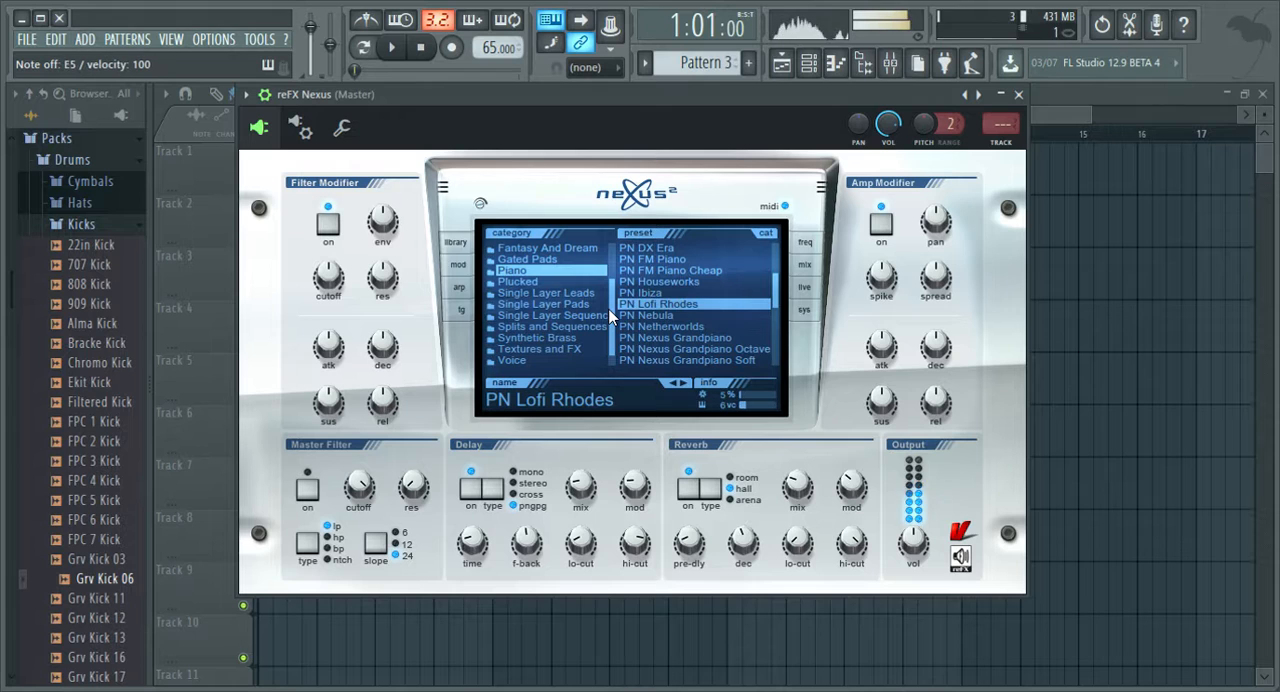
pyautogui.press('v')
pyautogui.press('b')
pyautogui.press('n')
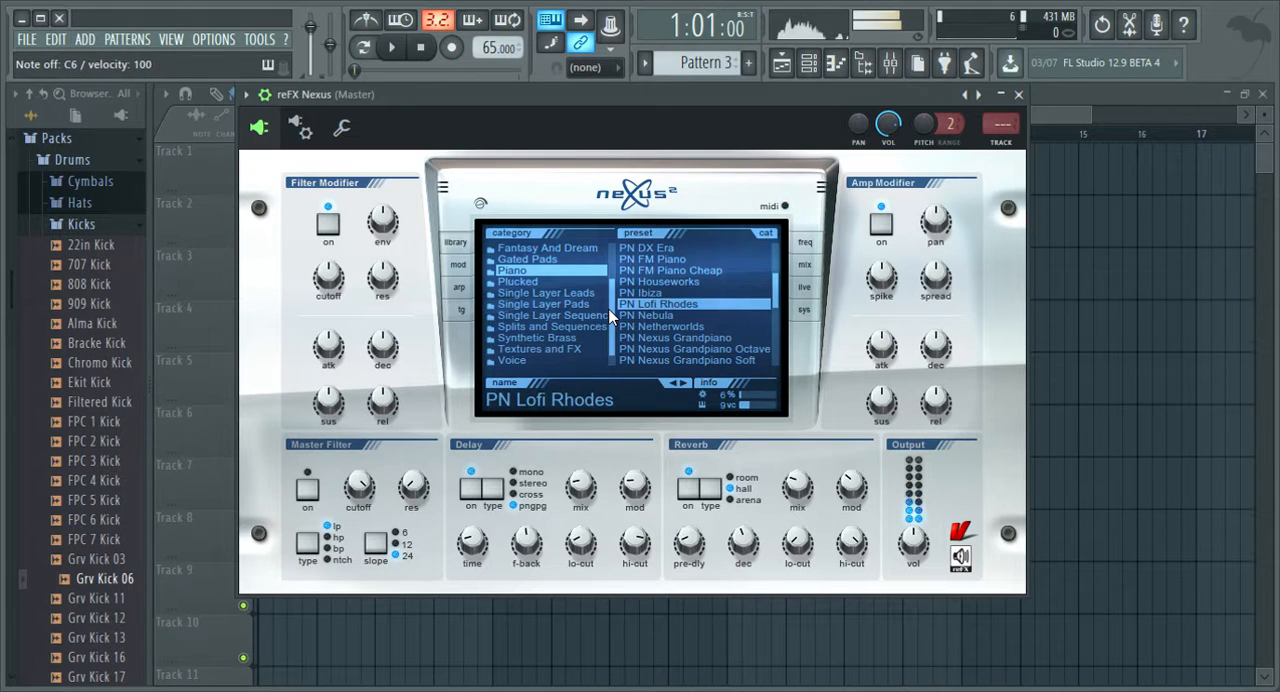
pyautogui.press('z')
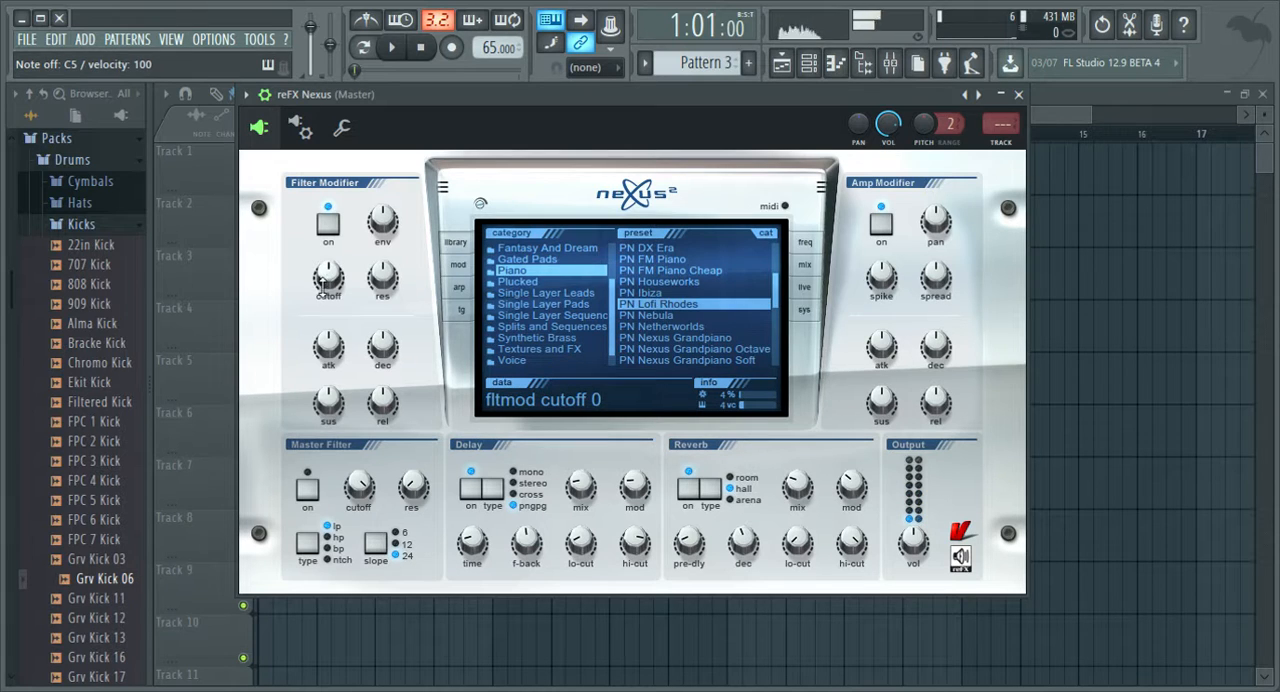
# Lower the Filter Modifier cutoff and the output volume in Nexus while testing notes, and close the plugin window.
pyautogui.moveTo(329, 280); pyautogui.dragTo(327, 372)
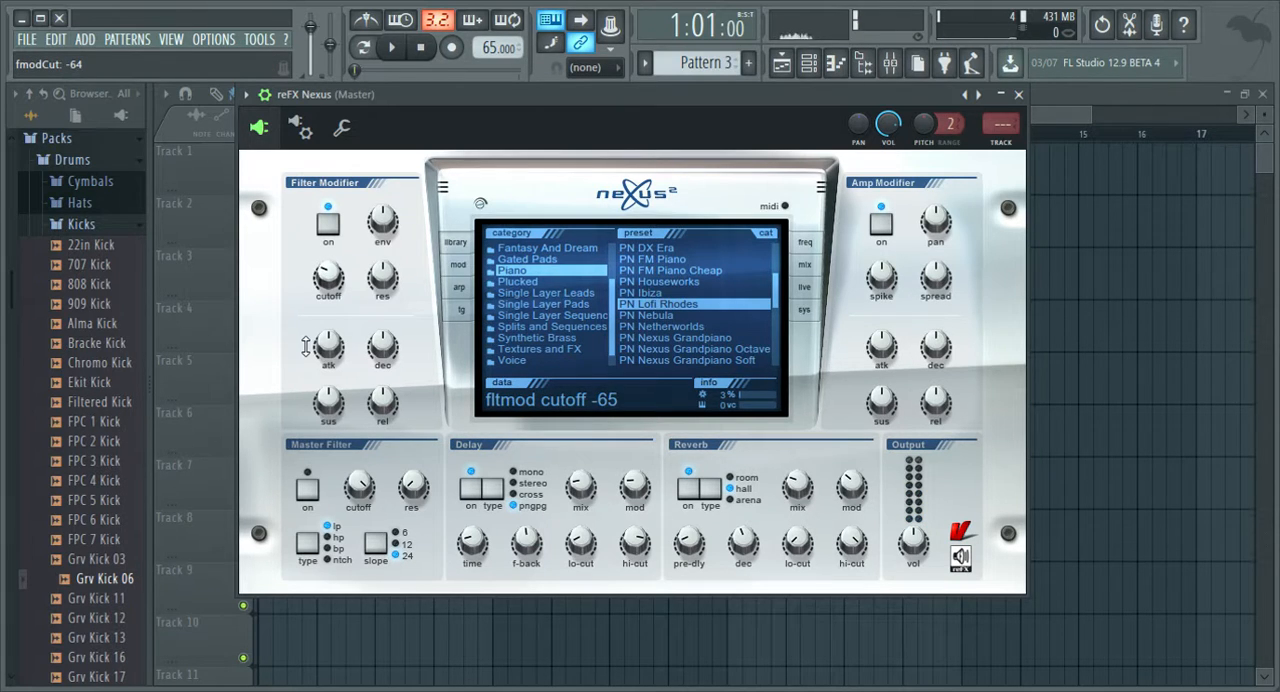
pyautogui.moveTo(306, 362); pyautogui.dragTo(306, 364)
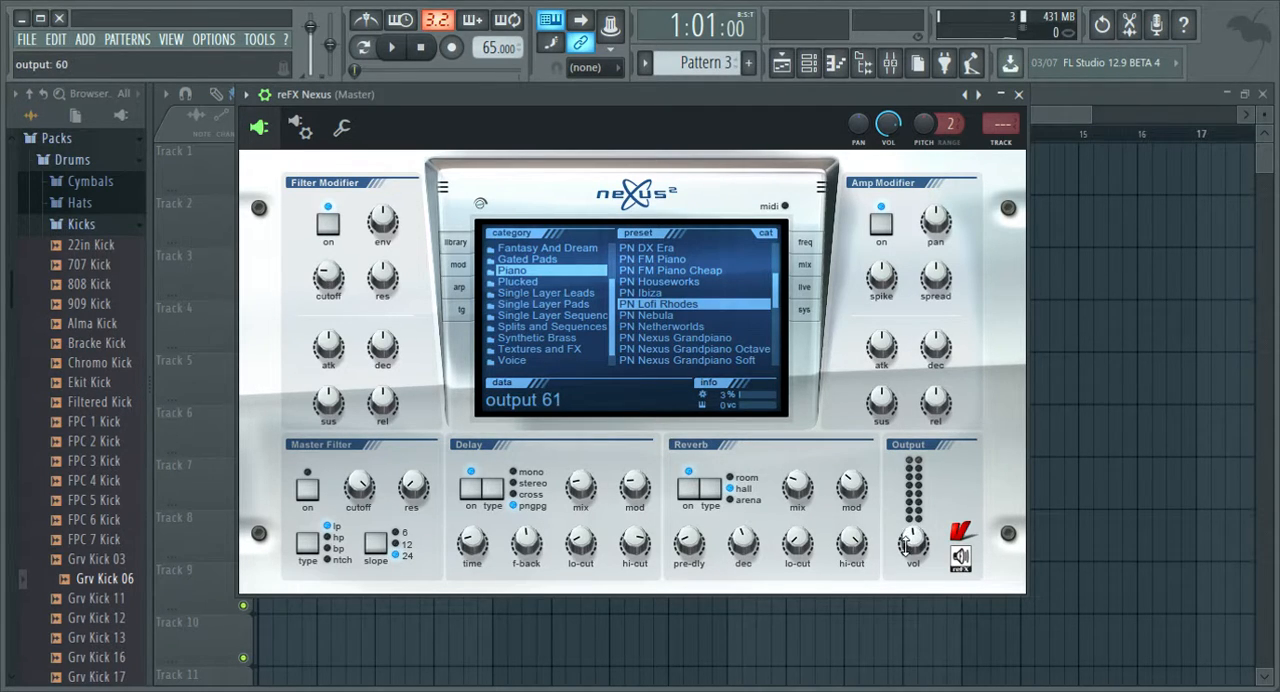
pyautogui.press('x')
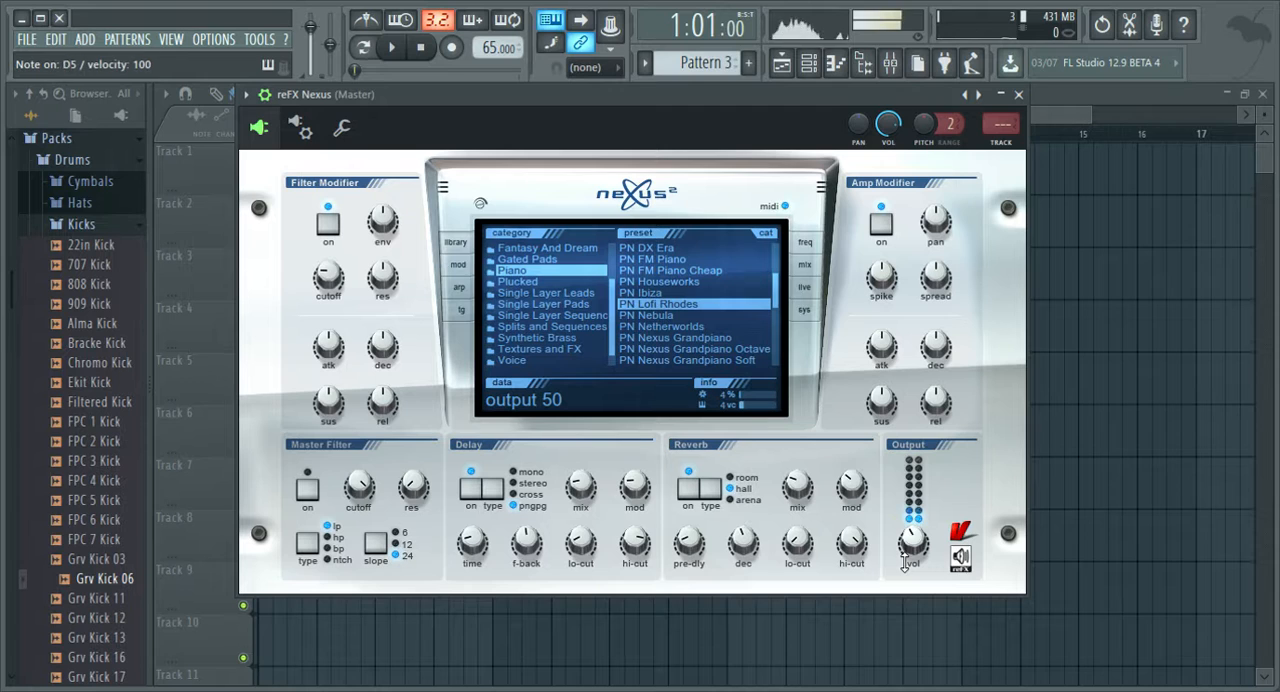
pyautogui.press('v')
pyautogui.press('z')
pyautogui.press('b')
pyautogui.moveTo(905, 562); pyautogui.dragTo(905, 553)
pyautogui.press('z')
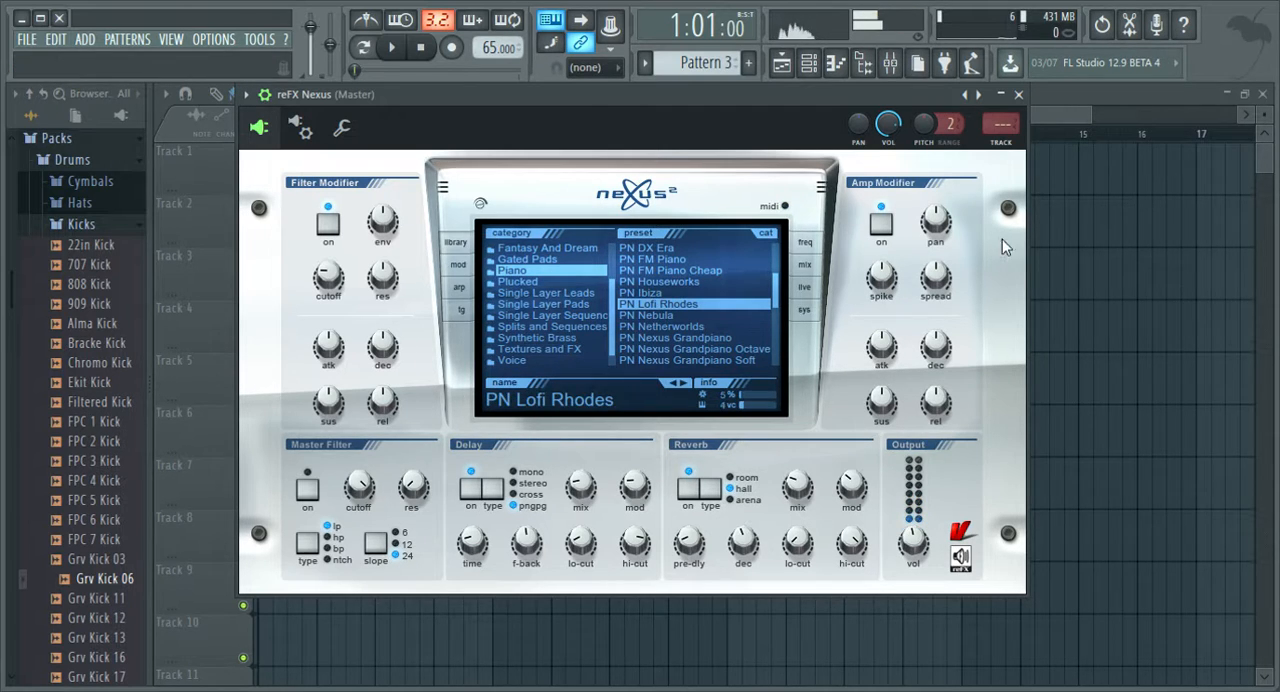
pyautogui.click(1018, 94)
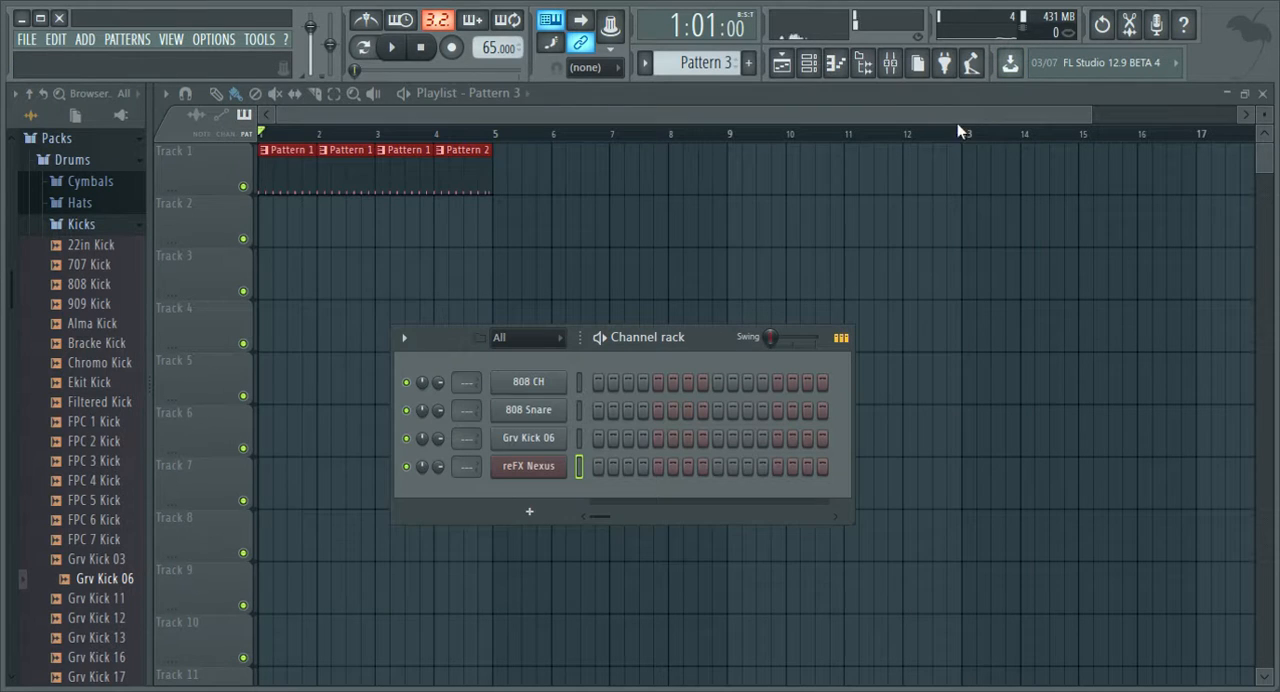
# Place a Pattern 3 clip on Track 2 at bar 1, stretch it to four bars, and open its channel rack.
pyautogui.click(270, 228)
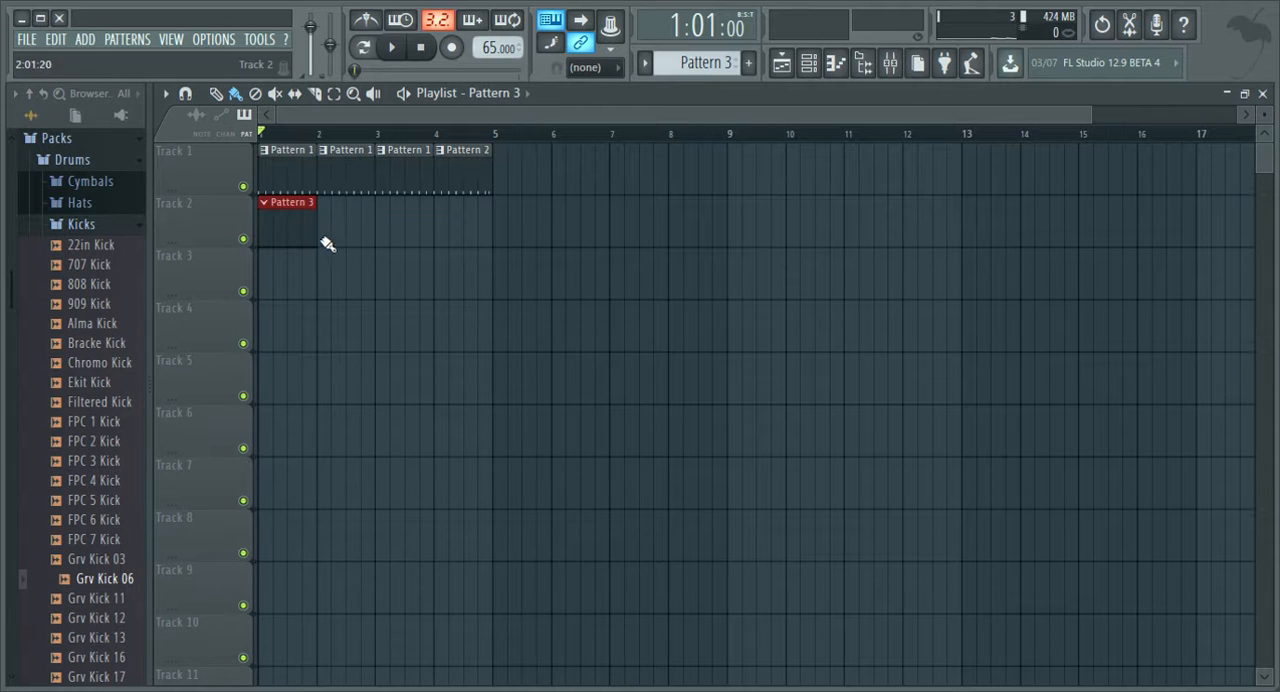
pyautogui.moveTo(325, 238); pyautogui.dragTo(497, 240)
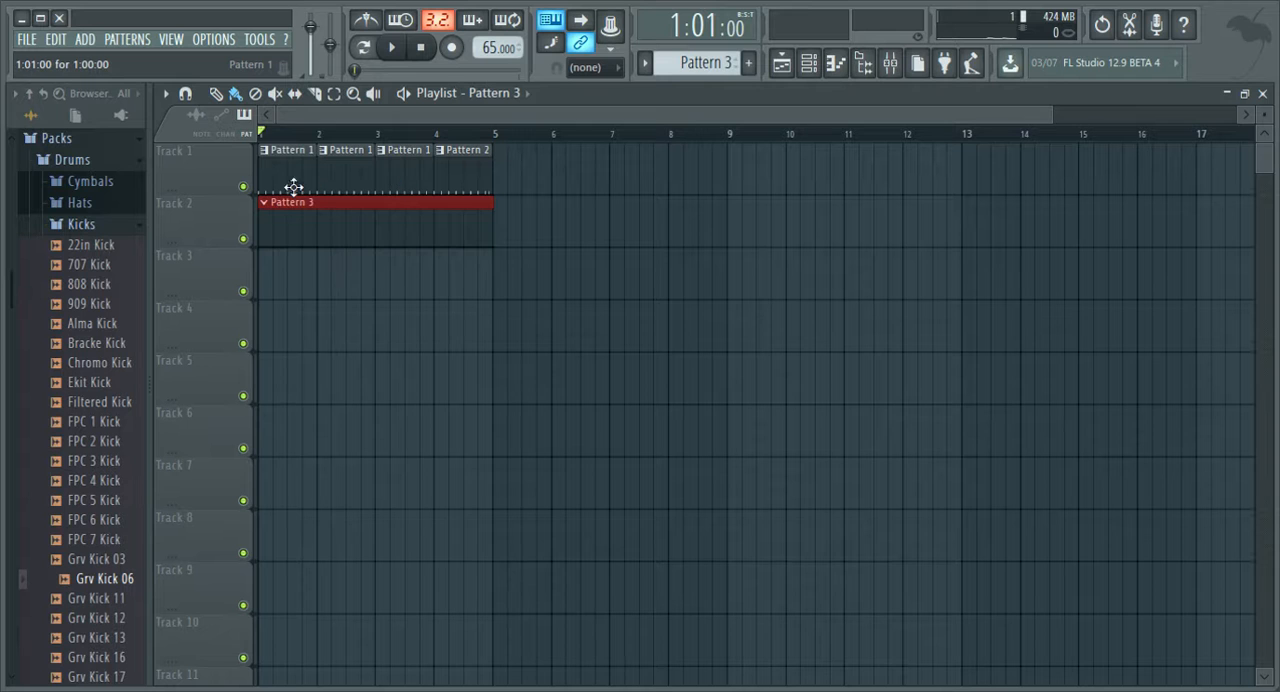
pyautogui.doubleClick(355, 248)
# Open the piano roll for the reFX Nexus channel in Pattern 3.
pyautogui.click(537, 466)
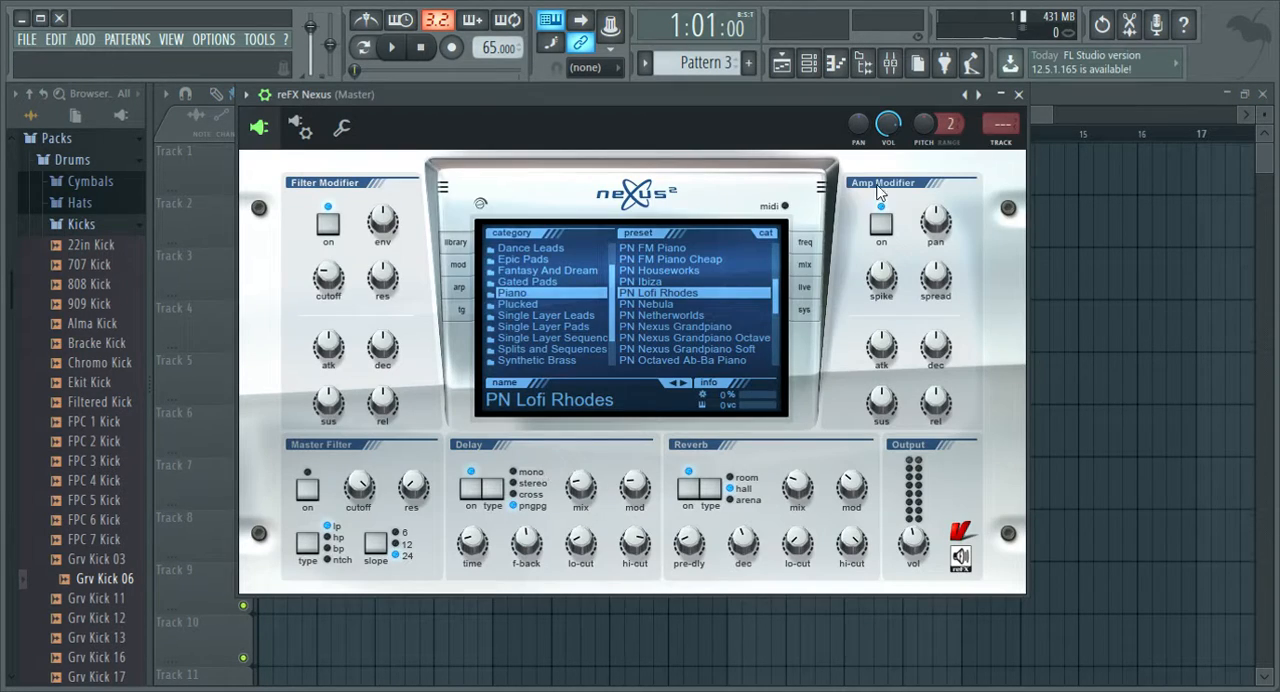
pyautogui.click(1018, 94)
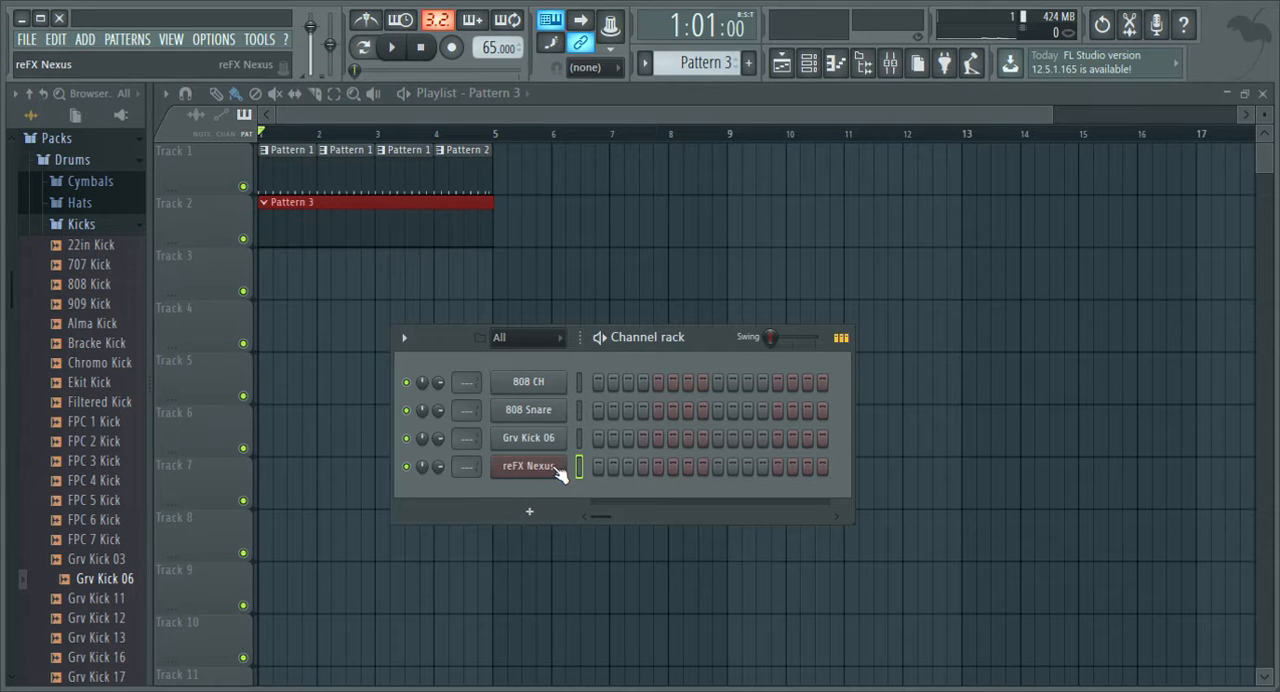
pyautogui.press('F7')
pyautogui.scroll(-1, 190, 354)
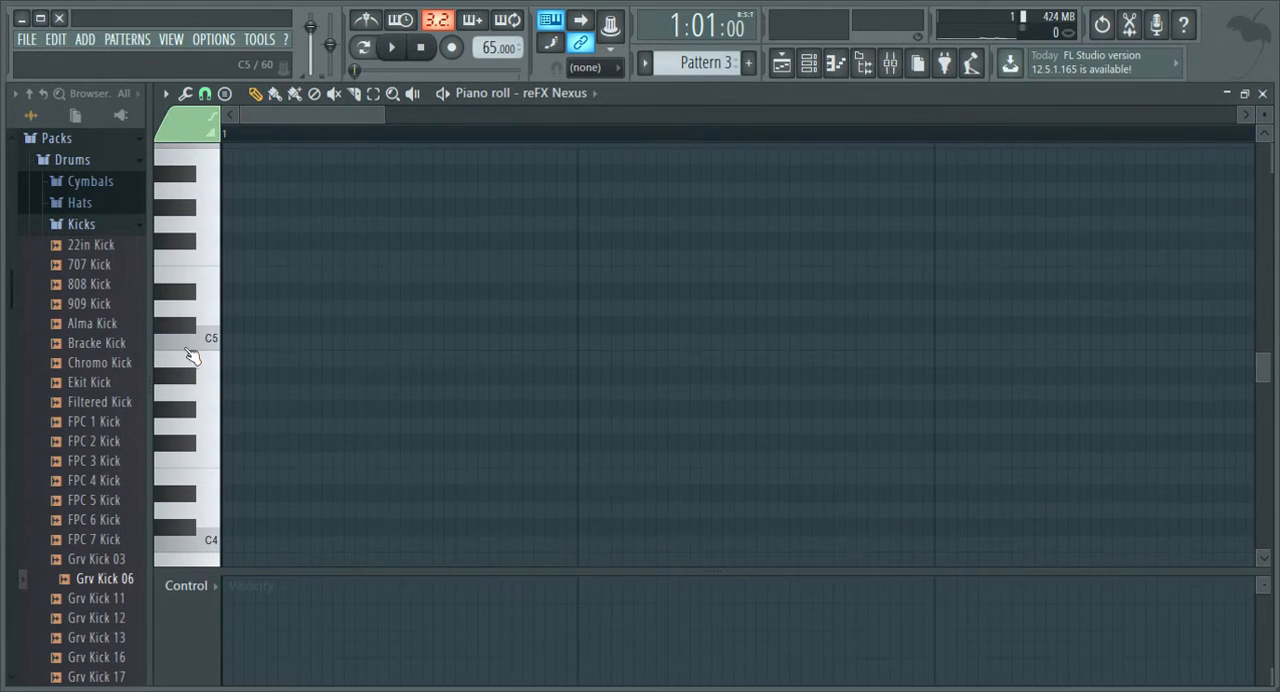
# Audition individual piano roll keys between C5 and G5 to find the root of the first chord.
pyautogui.click(215, 345)
pyautogui.scroll(2, 211, 338)
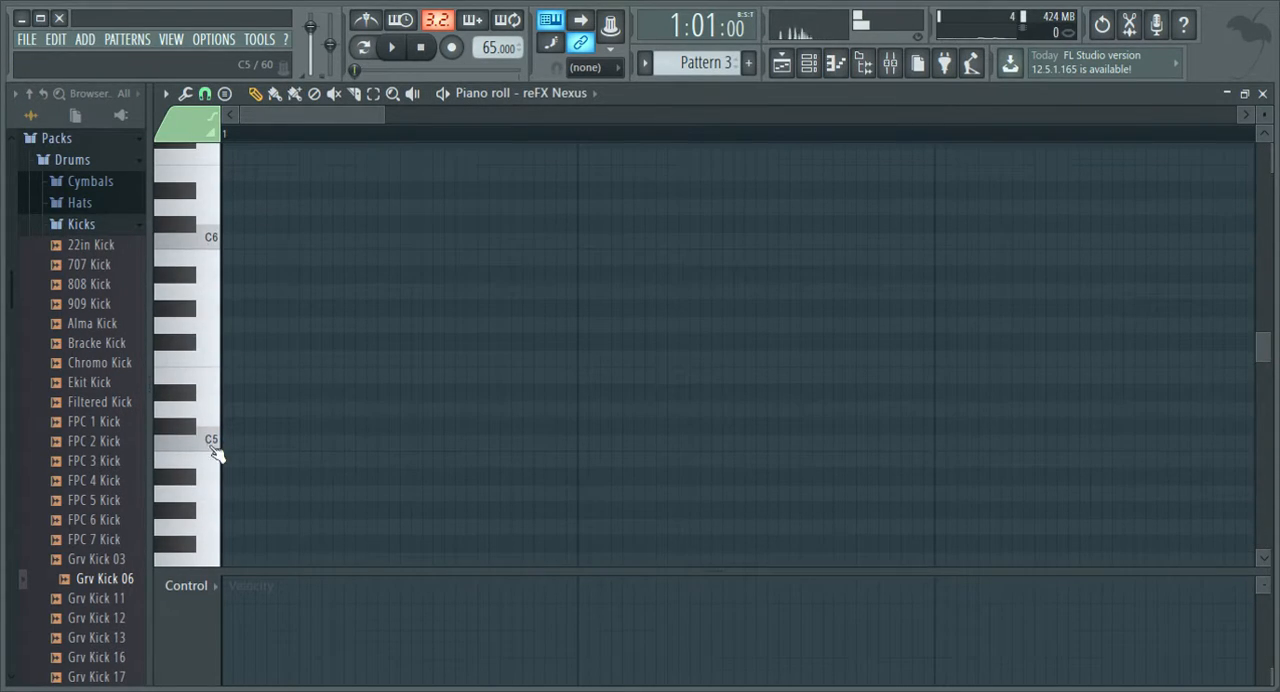
pyautogui.click(211, 442)
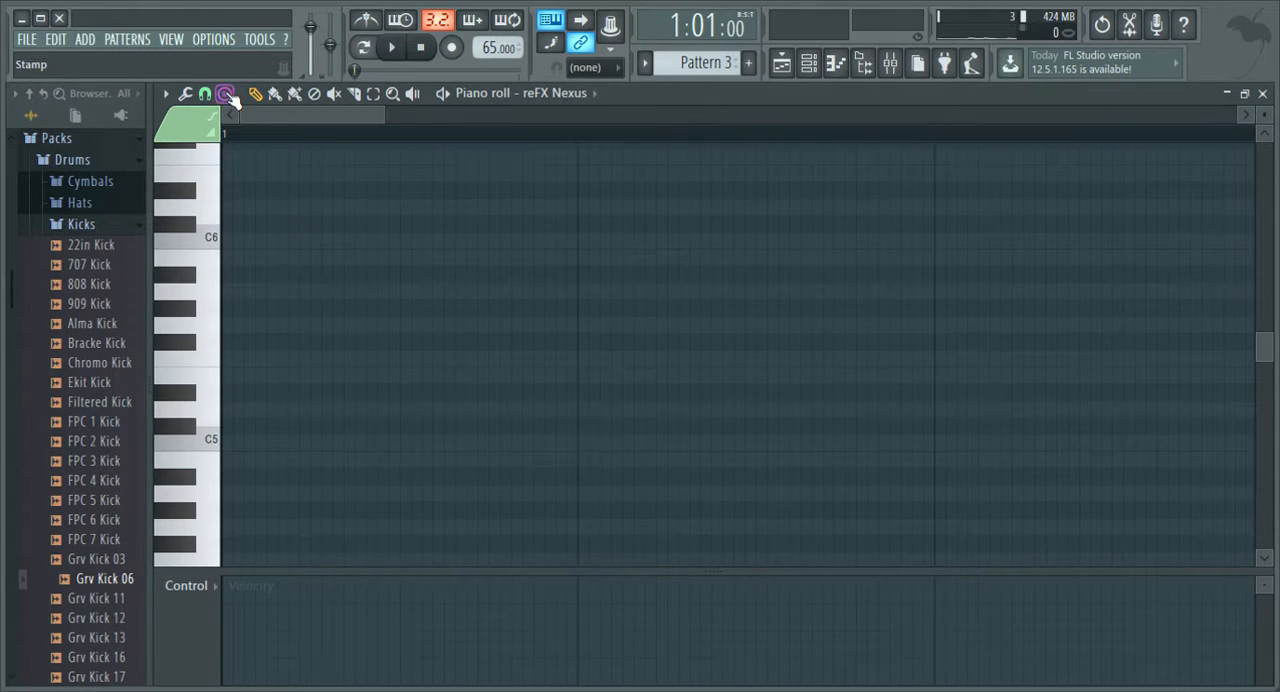
pyautogui.click(205, 335)
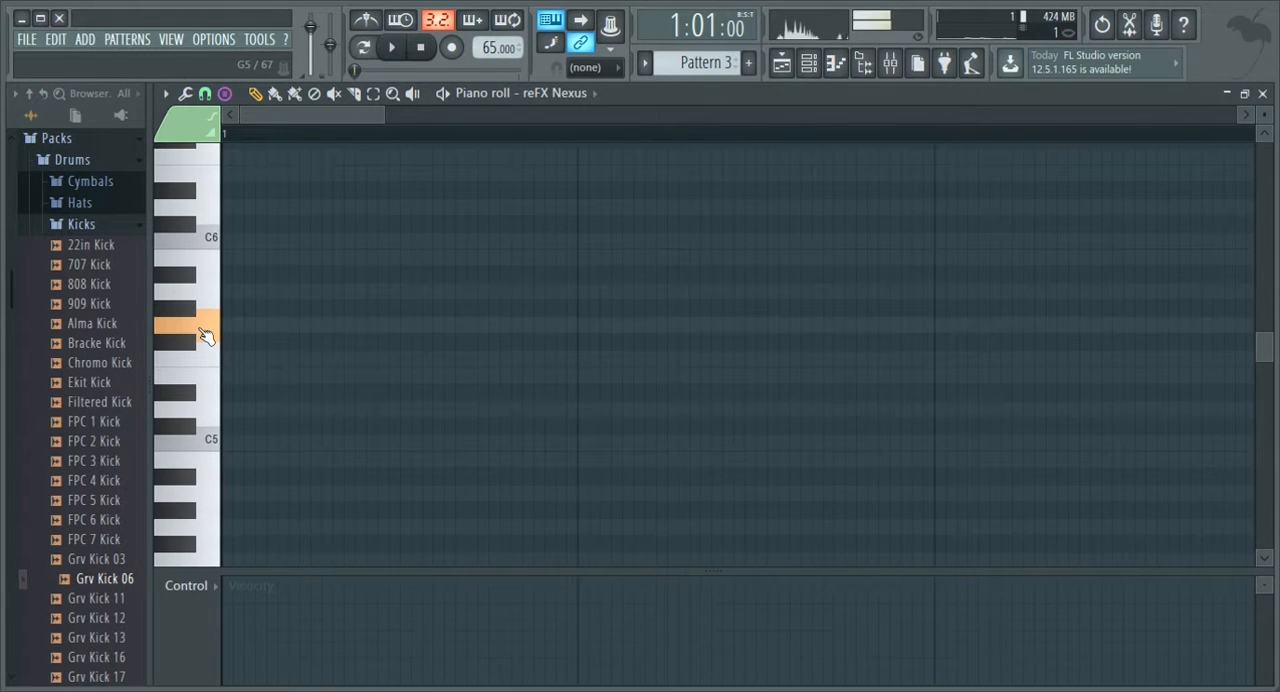
pyautogui.click(210, 358)
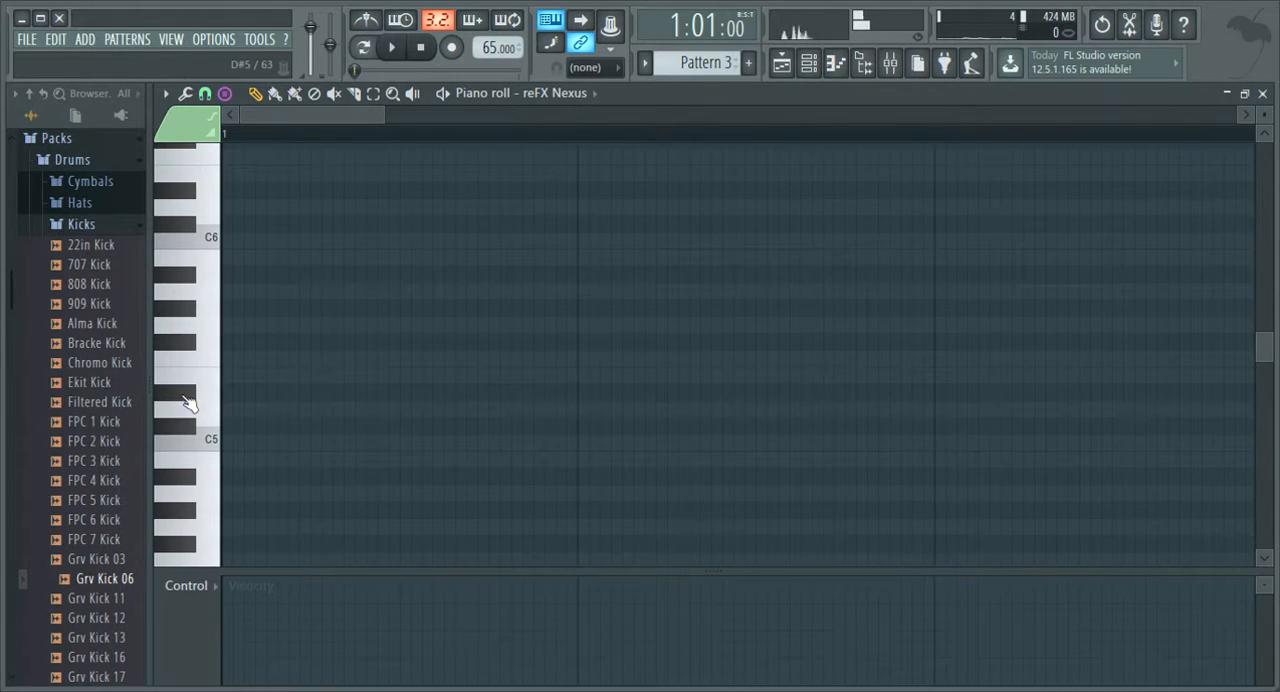
pyautogui.click(186, 396)
pyautogui.click(208, 443)
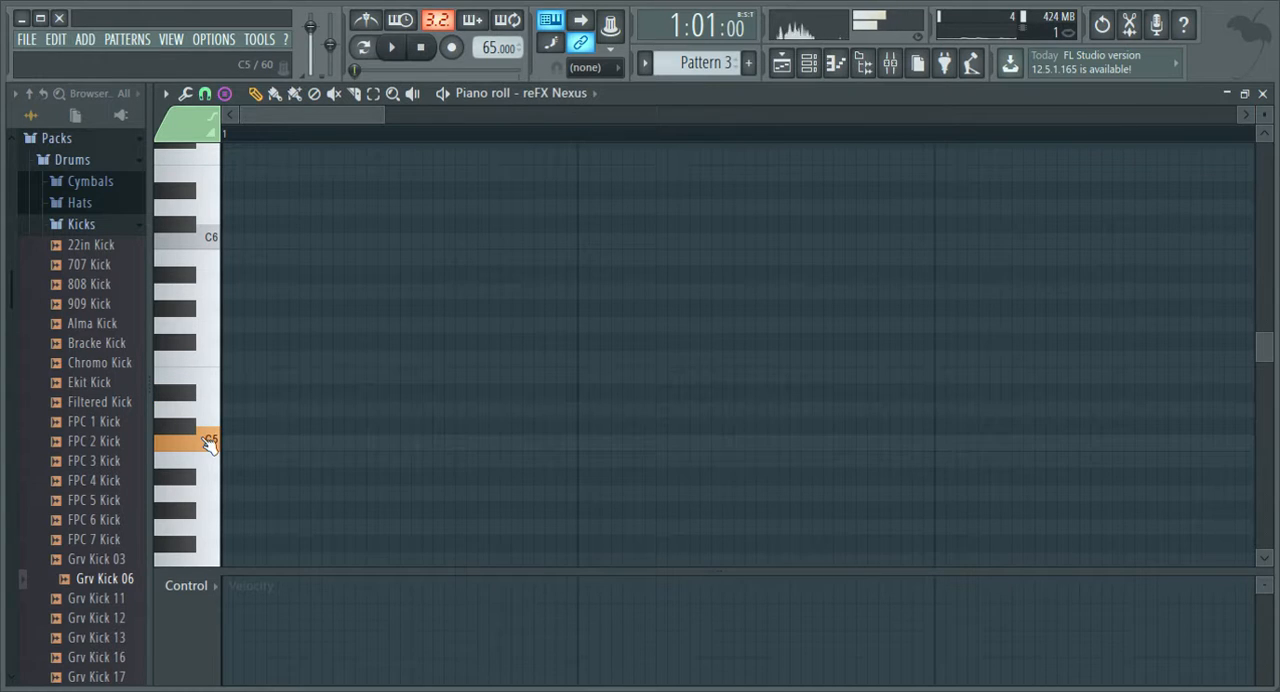
# Stamp a G5, A#5, D6, F6 chord at bar 1, extend it to one full bar, and play it back.
pyautogui.click(227, 325)
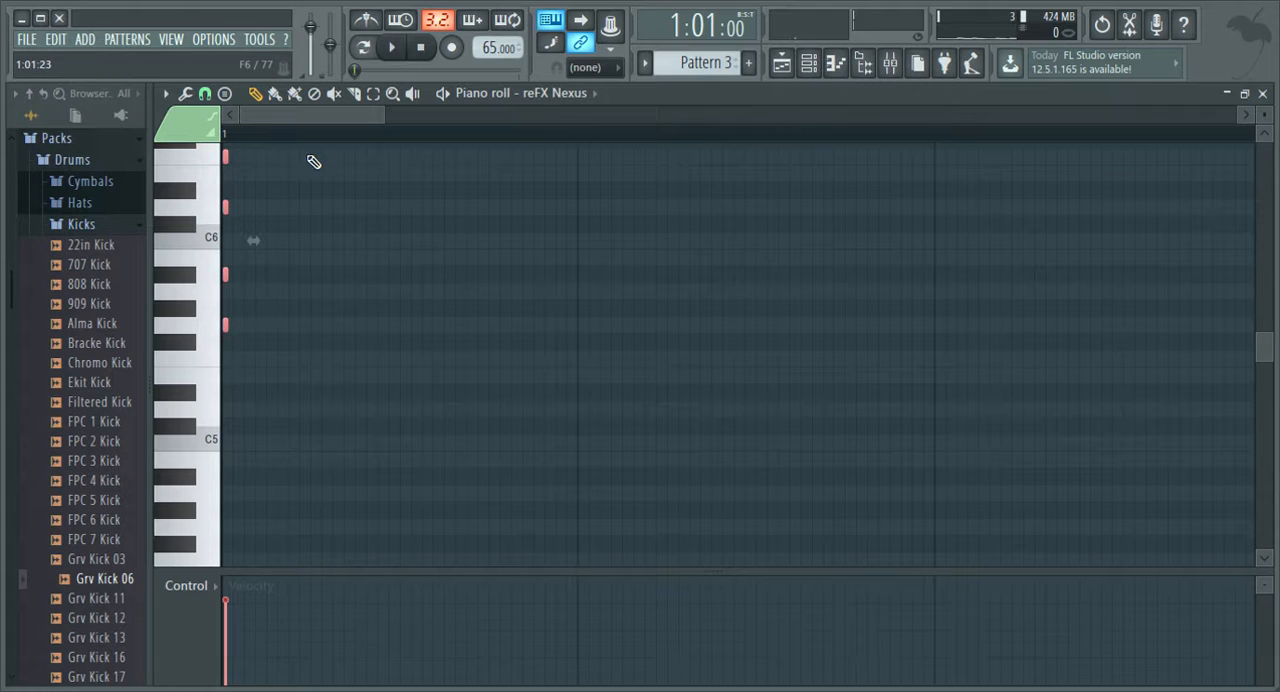
pyautogui.keyDown('ctrl'); pyautogui.scroll(-3, 290, 145); pyautogui.keyUp('ctrl')
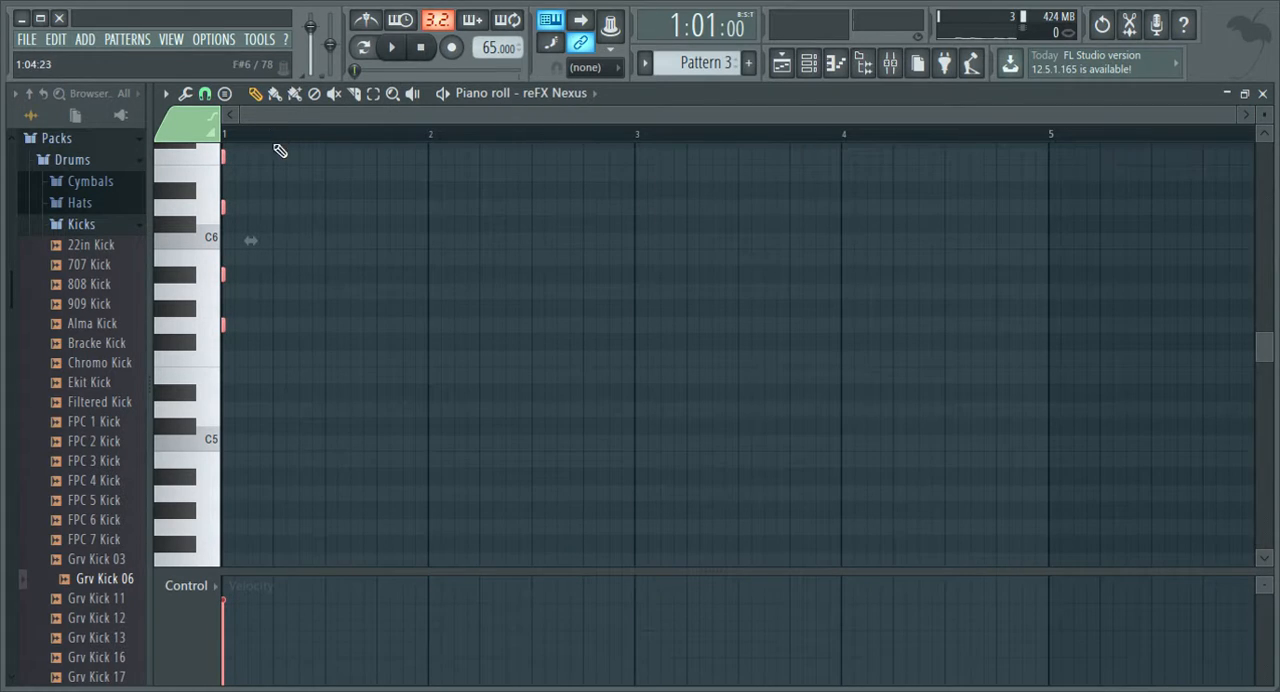
pyautogui.moveTo(237, 330); pyautogui.dragTo(443, 339)
pyautogui.press('space')
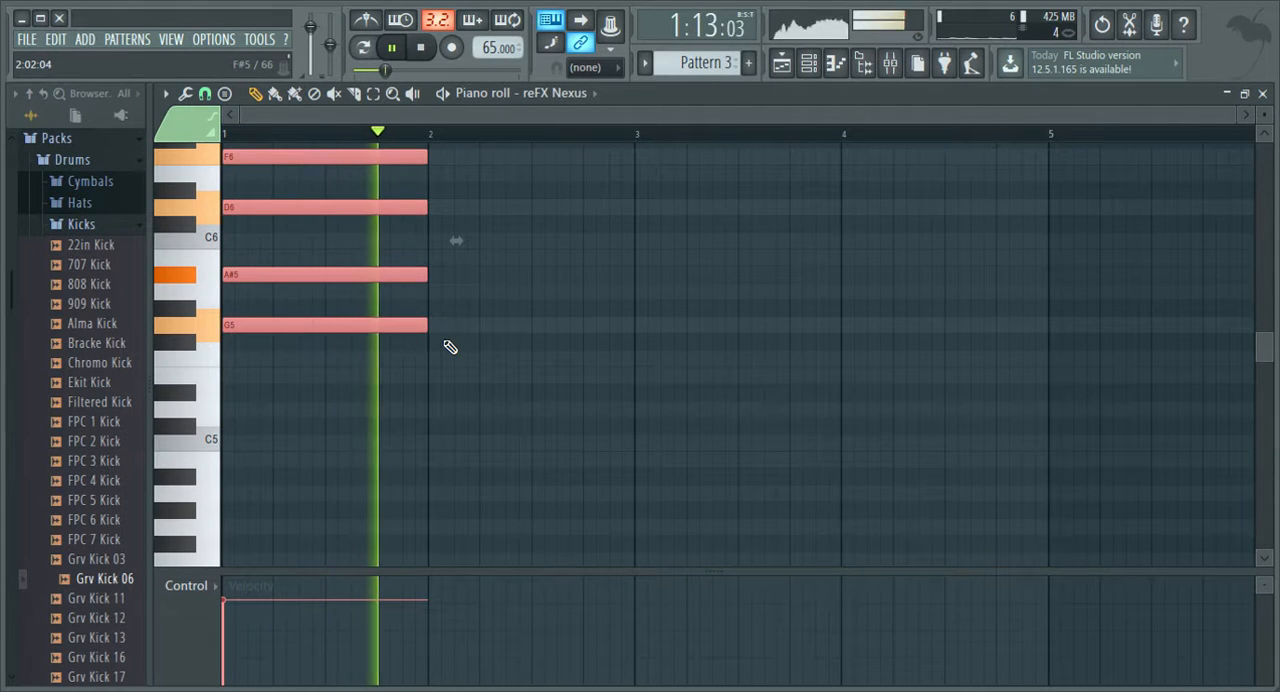
pyautogui.press('space')
# Stamp an F5, A5, C6, E6 chord at bar 2, shorten it to about six steps, and play the progression.
pyautogui.scroll(3, 363, 246)
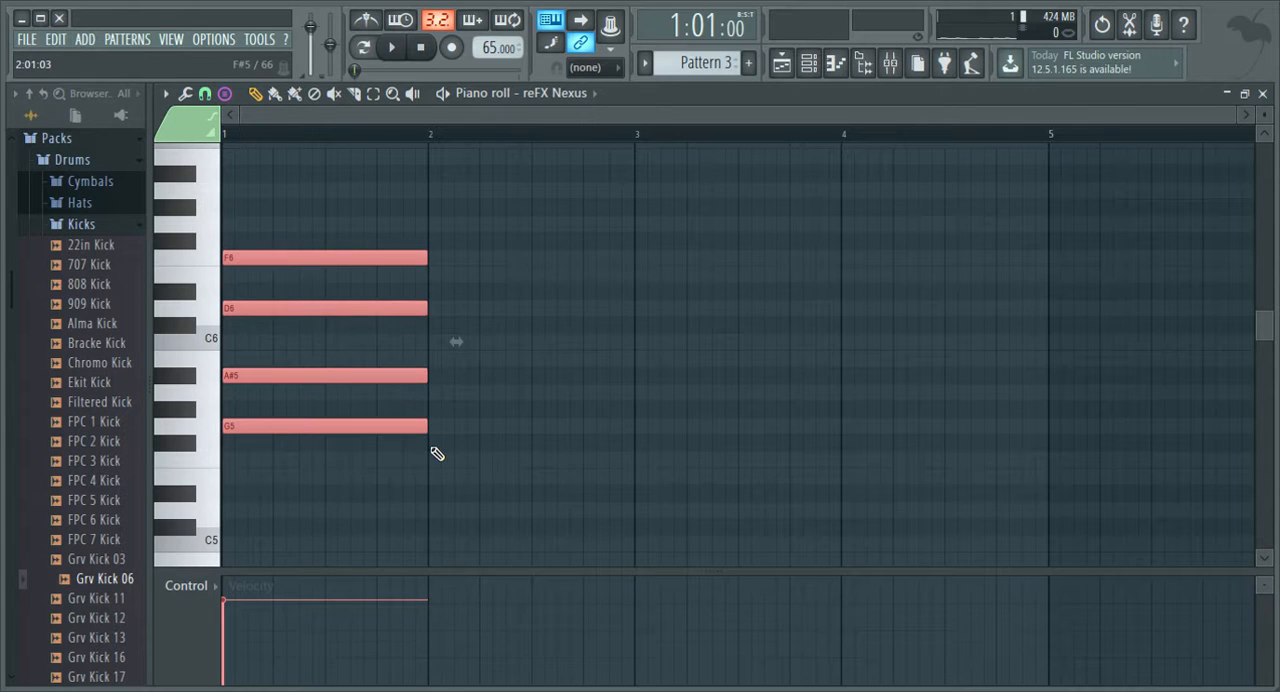
pyautogui.moveTo(434, 458); pyautogui.dragTo(478, 471)
pyautogui.press('space')
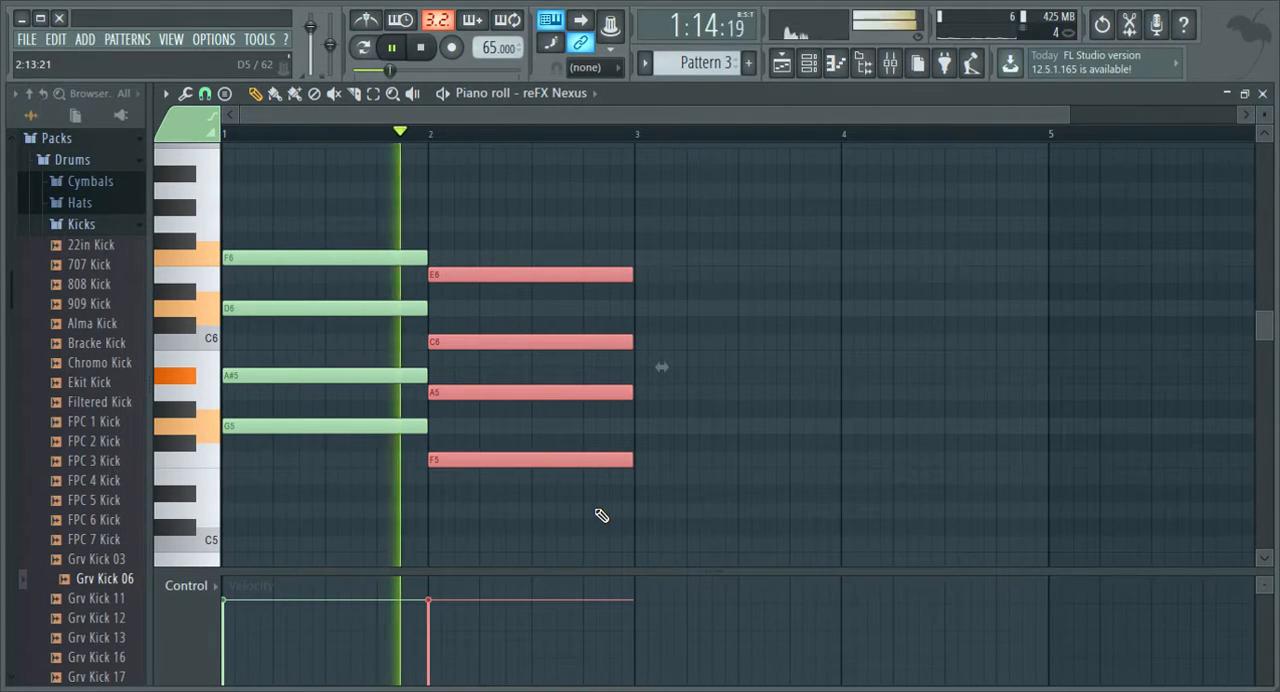
pyautogui.press('space')
pyautogui.moveTo(645, 467); pyautogui.dragTo(503, 497)
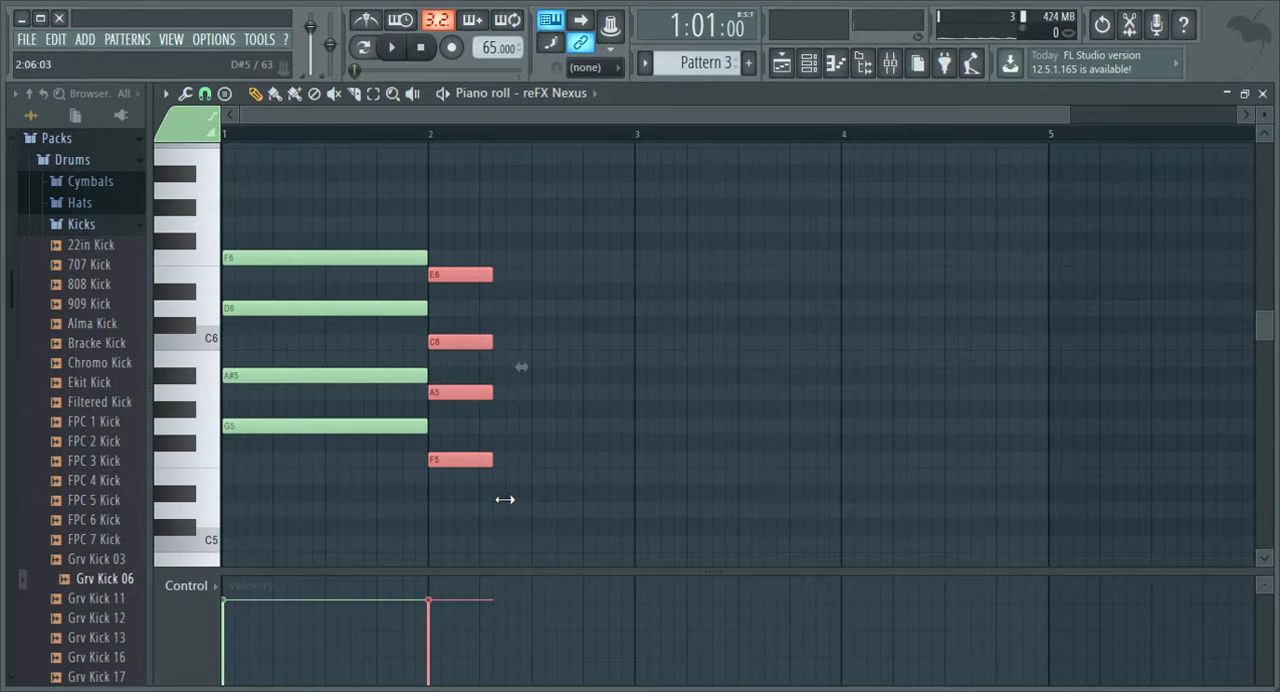
pyautogui.press('space')
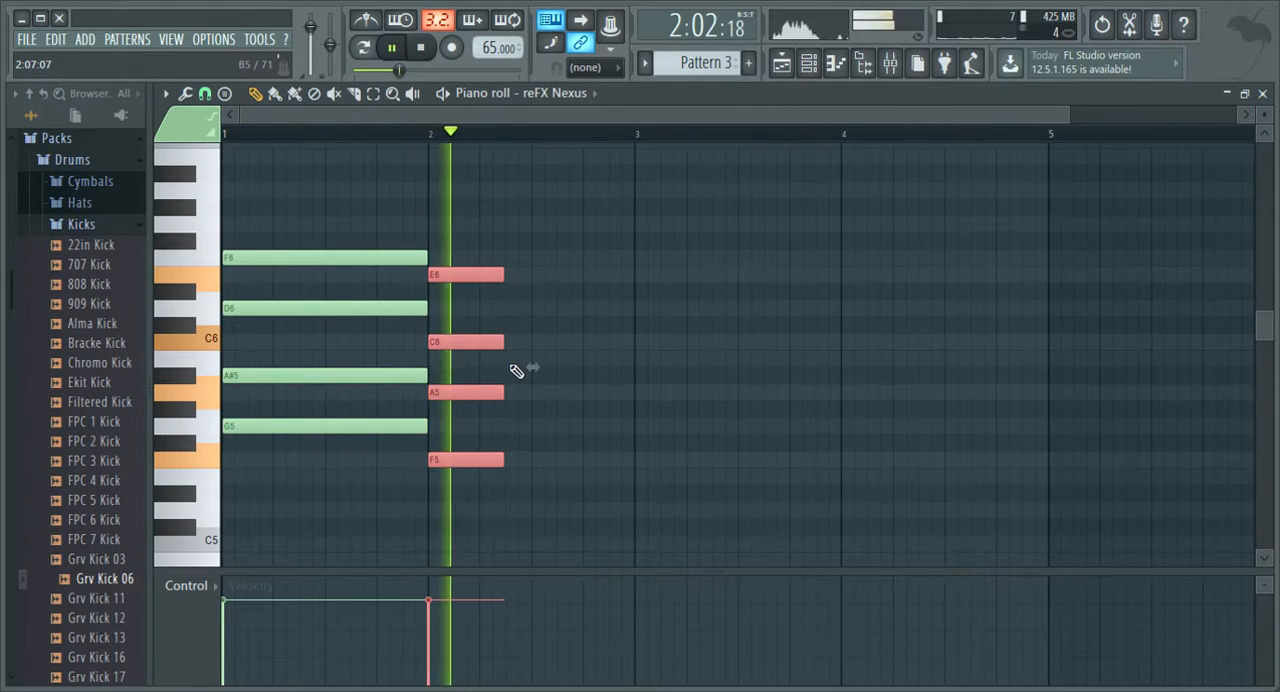
pyautogui.press('space')
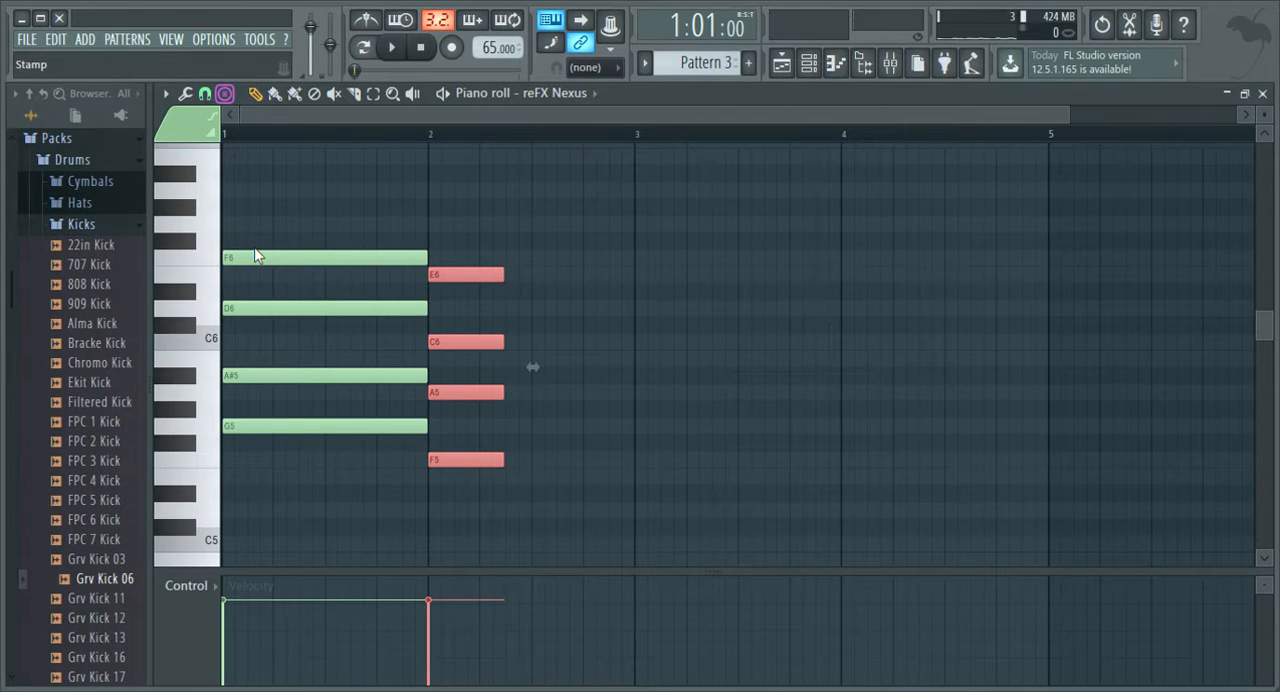
pyautogui.click(513, 497)
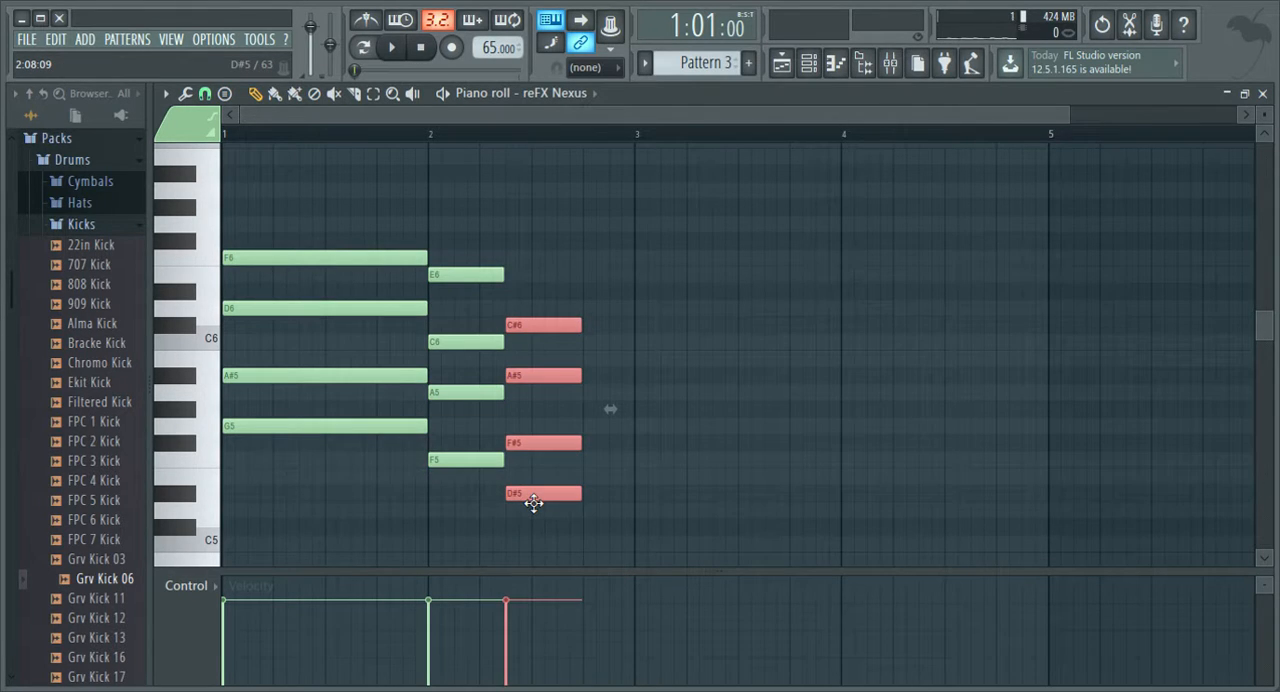
pyautogui.press('space')
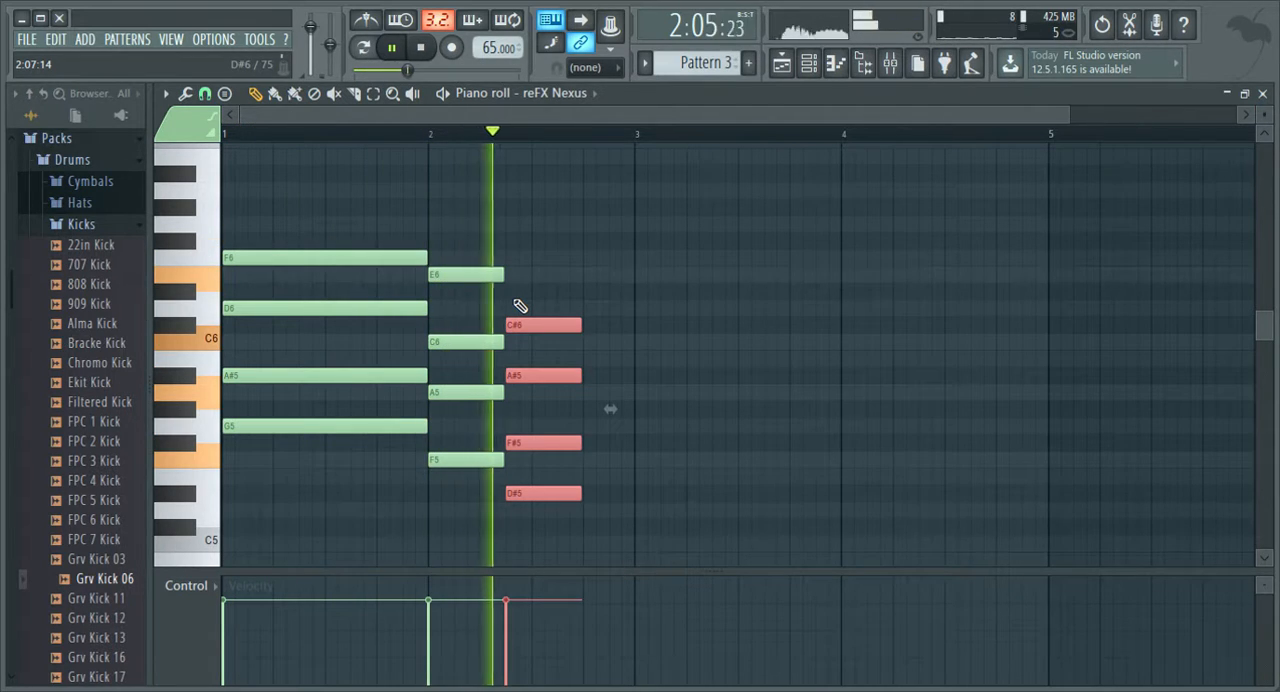
pyautogui.press('space')
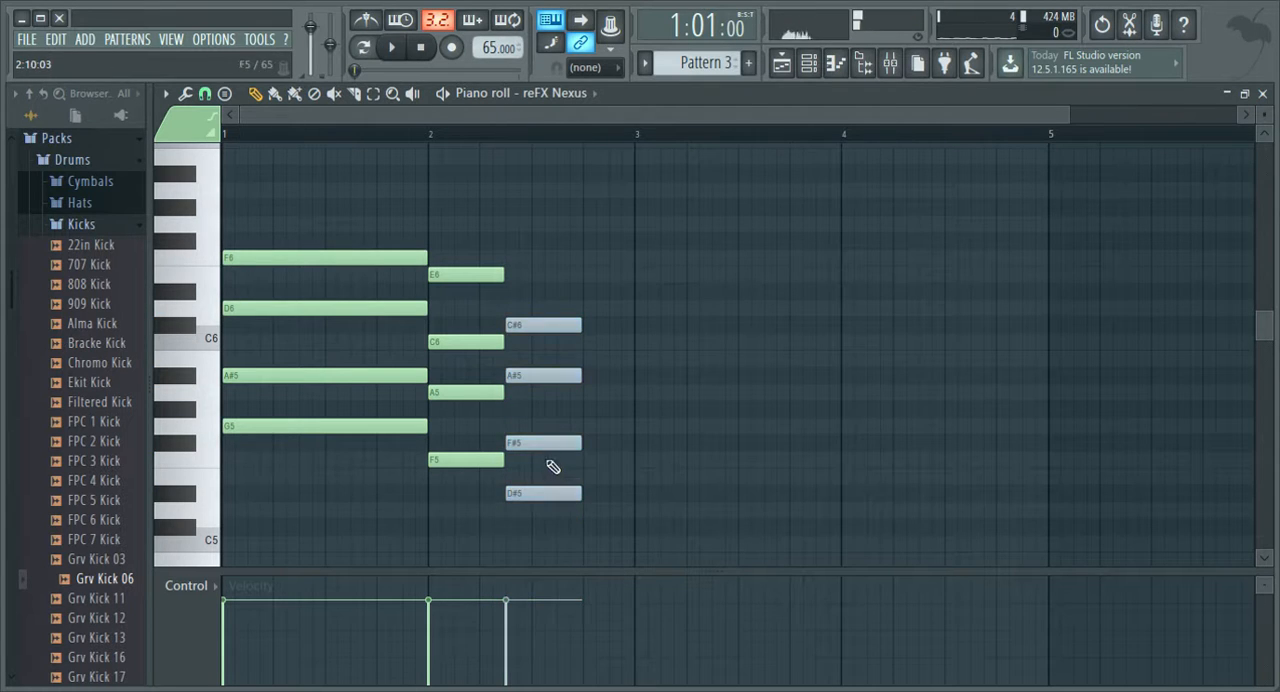
pyautogui.press('Delete')
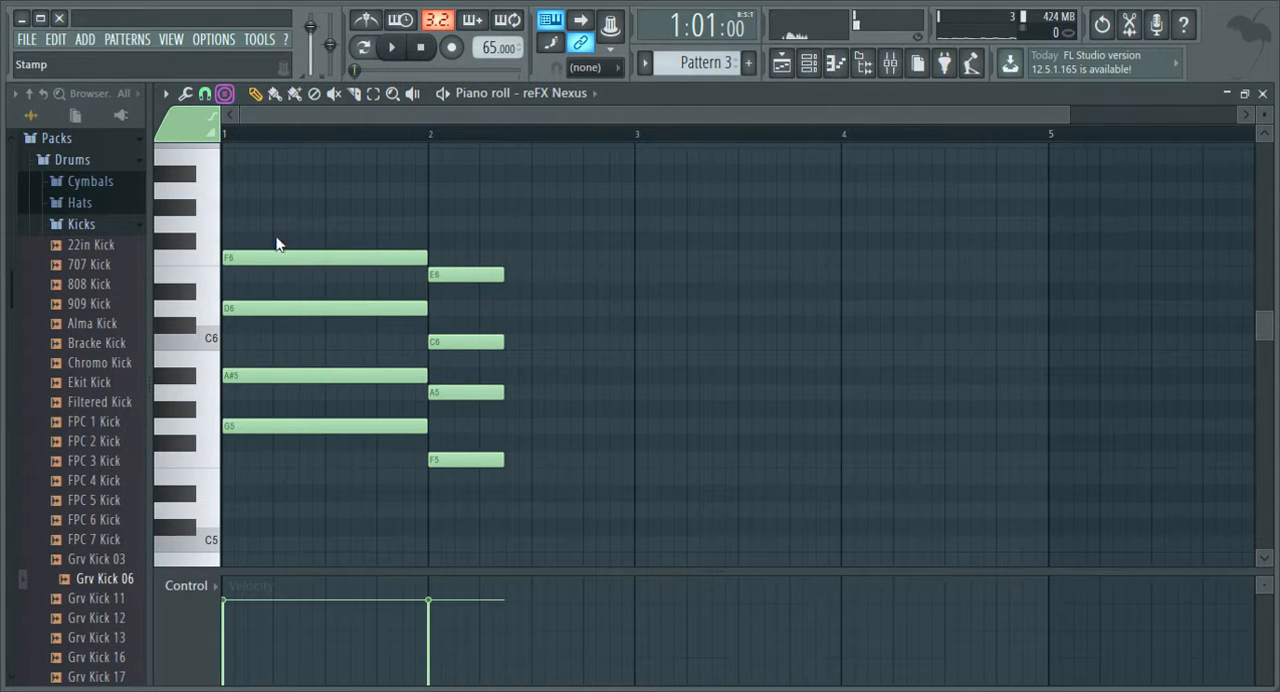
# Stamp a D#5, G5, A#5, D6 chord directly after the second chord, align its start, and play the progression.
pyautogui.click(512, 493)
pyautogui.press('space')
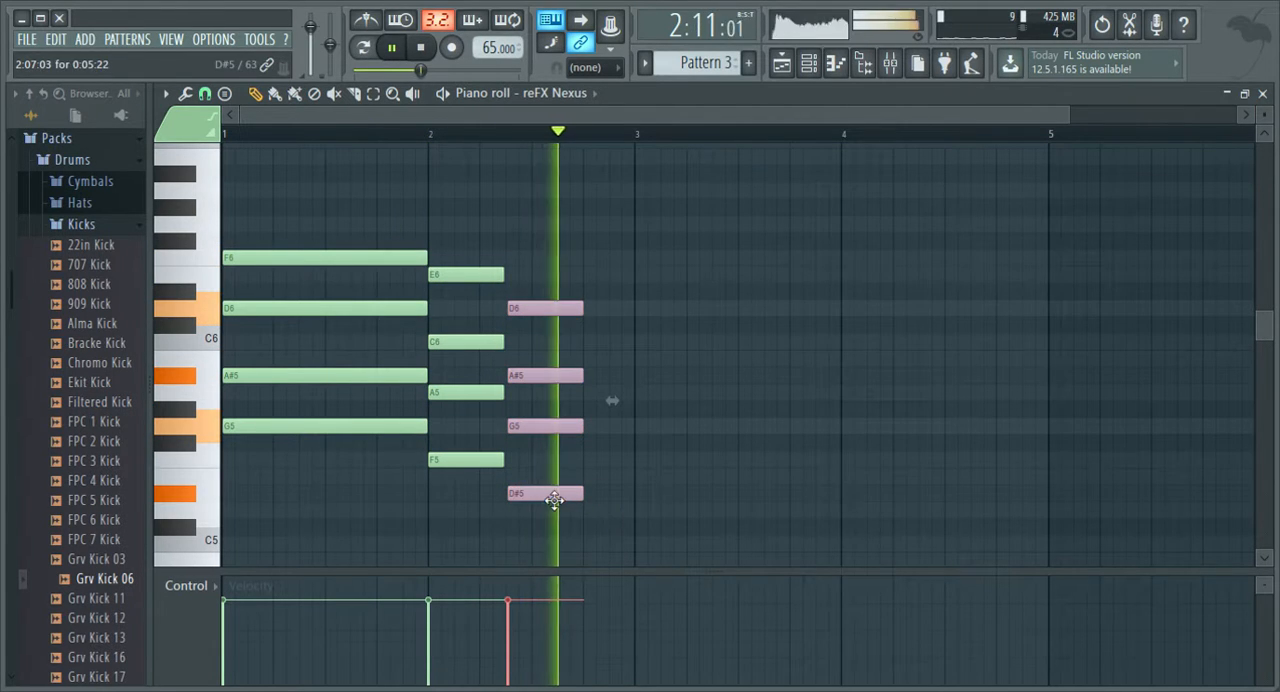
pyautogui.press('space')
pyautogui.moveTo(548, 512); pyautogui.dragTo(545, 512)
pyautogui.press('space')
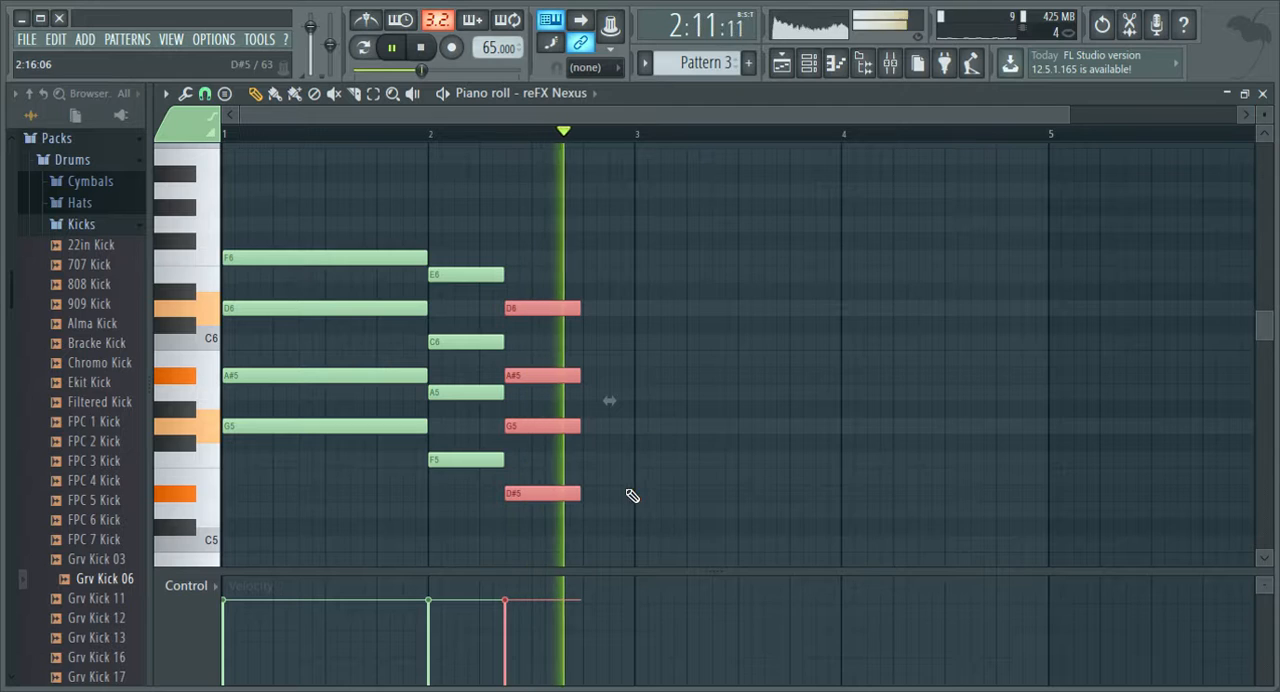
pyautogui.press('space')
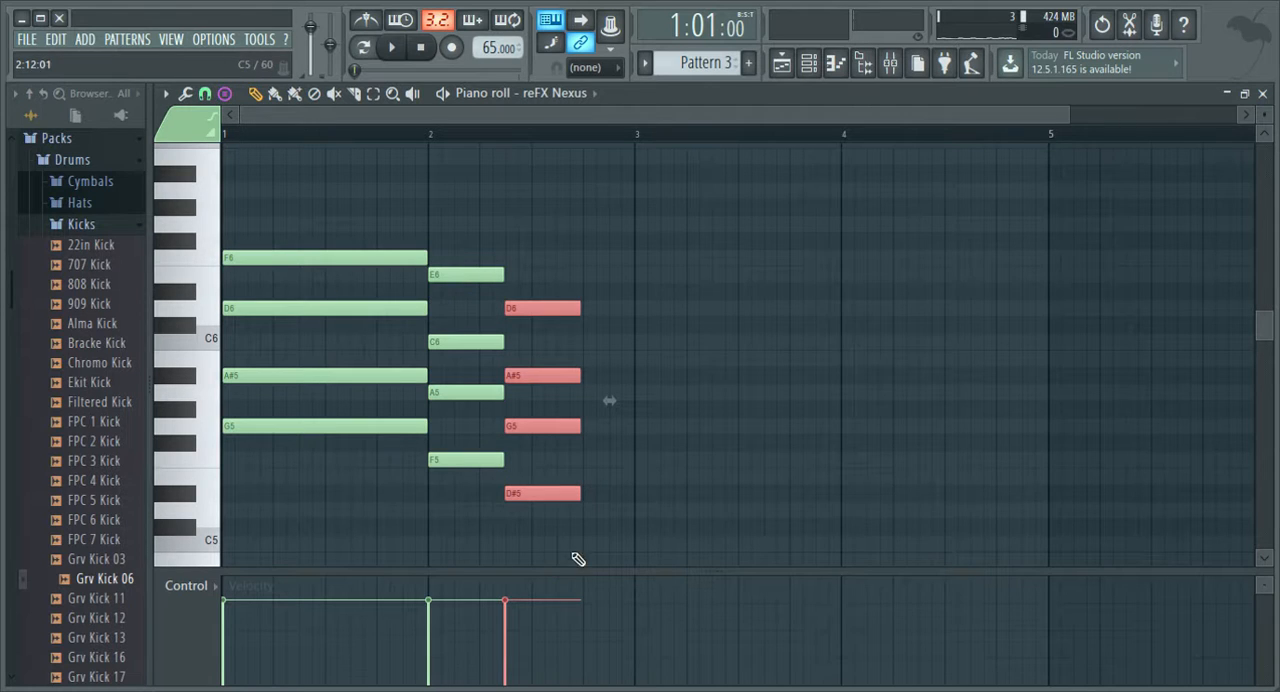
# Stamp a C5, D#5, G5, A#5 chord after the third chord, trim it to end at bar 3, and play the progression.
pyautogui.click(628, 550)
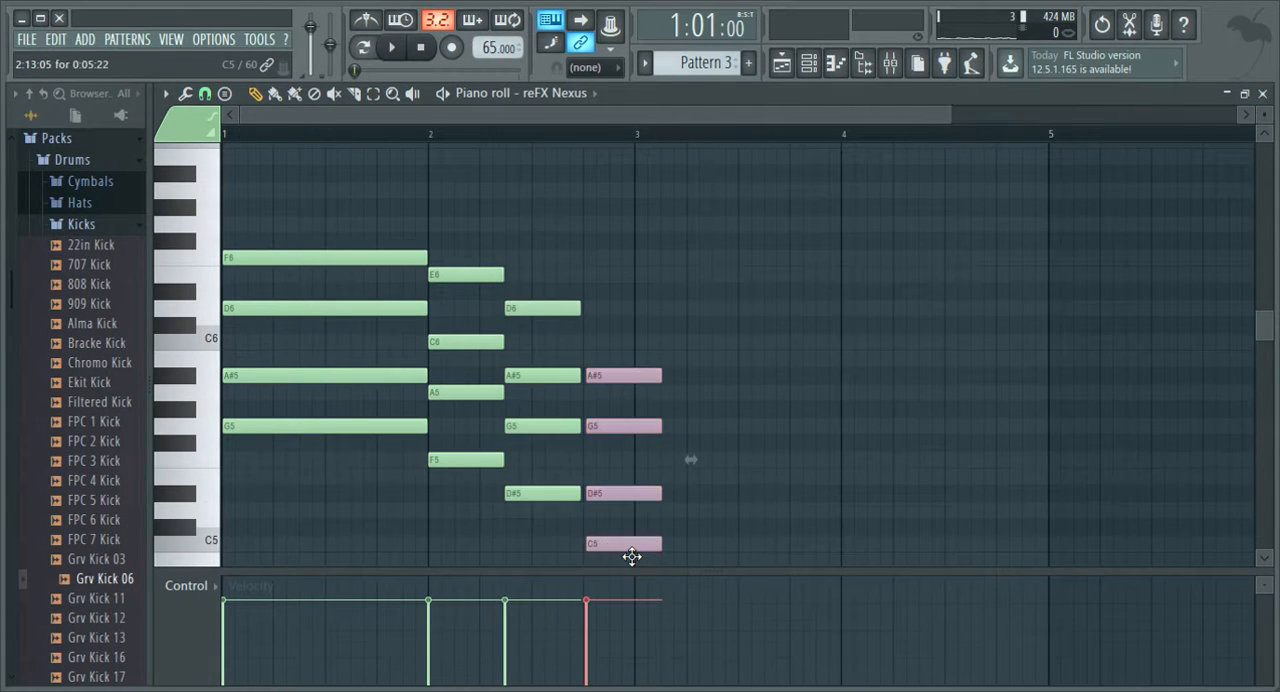
pyautogui.moveTo(665, 557); pyautogui.dragTo(640, 560)
pyautogui.press('space')
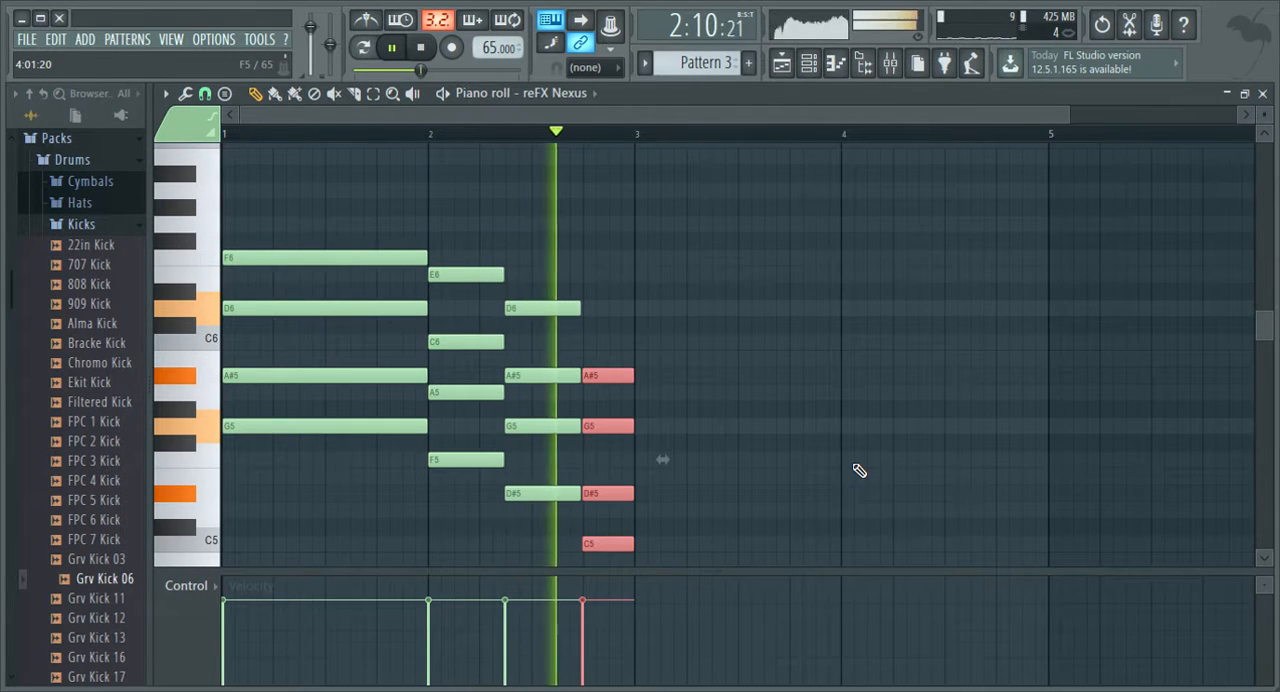
# Duplicate the full four-chord progression into bars 3 and 4 and play it back.
pyautogui.press('space')
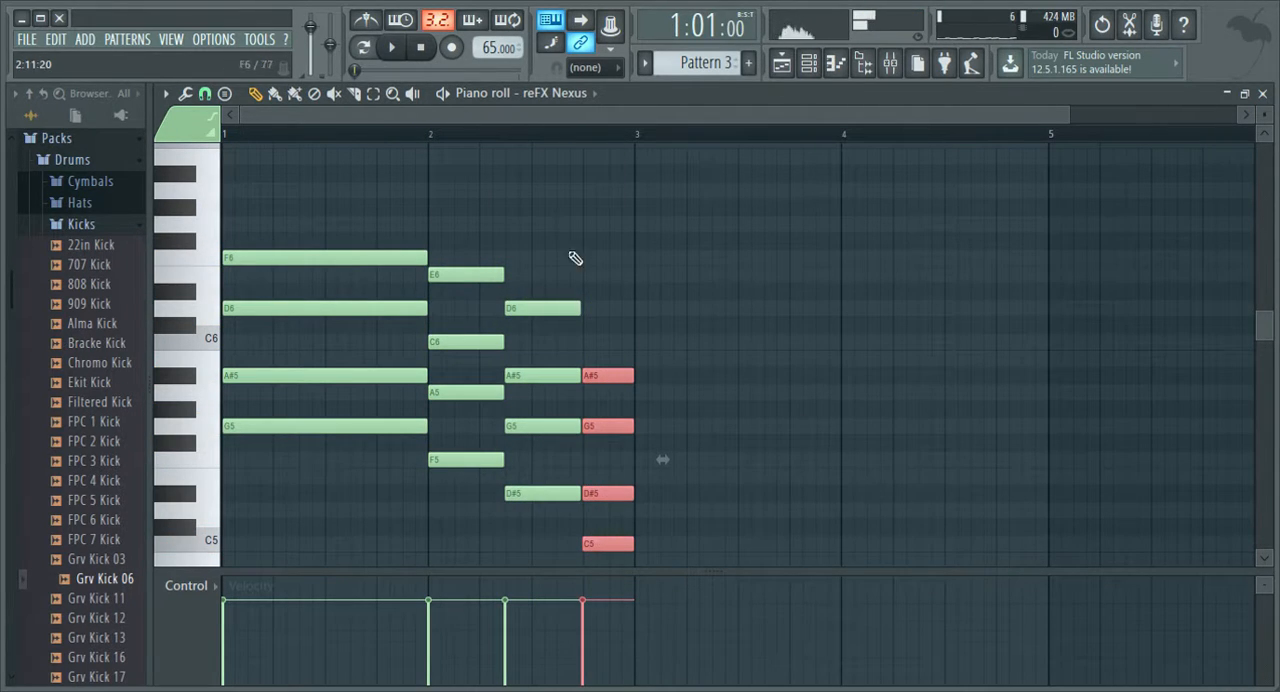
pyautogui.moveTo(824, 200); pyautogui.dragTo(243, 566)
pyautogui.hotkey('ctrl', 'b')
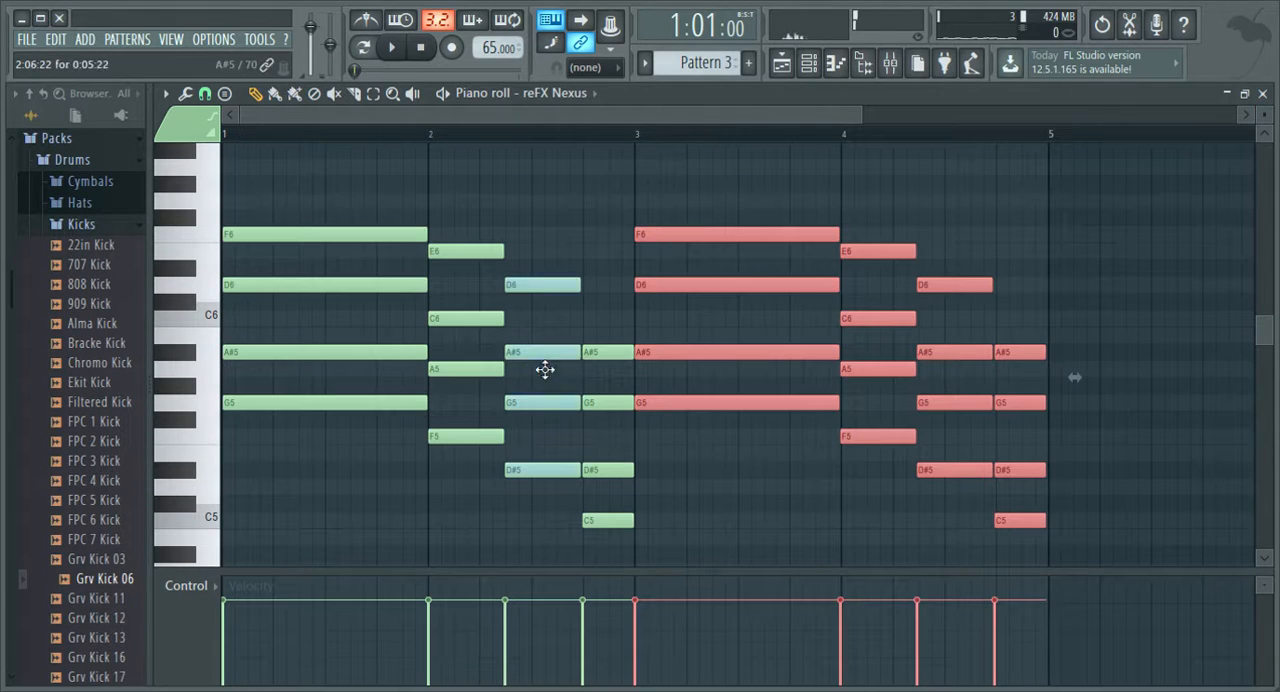
pyautogui.press('space')
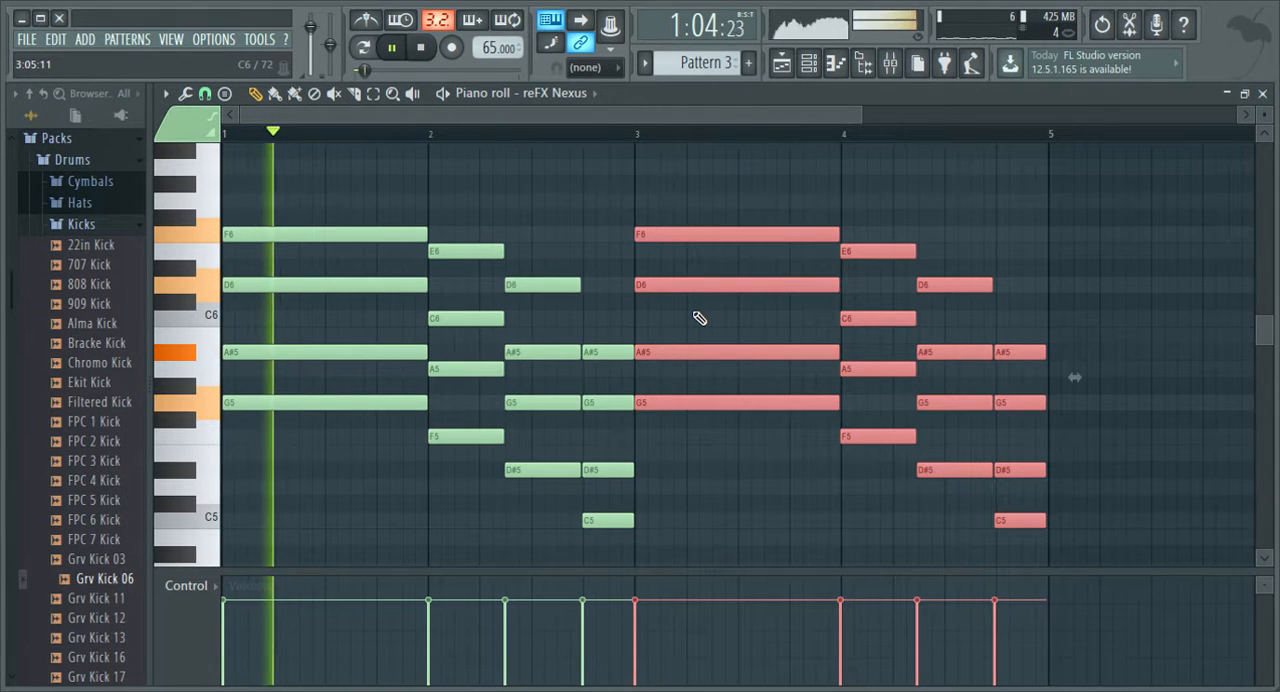
# Close the piano roll, stop playback, and move the channel rack further below the Pattern 3 clip.
pyautogui.click(1262, 94)
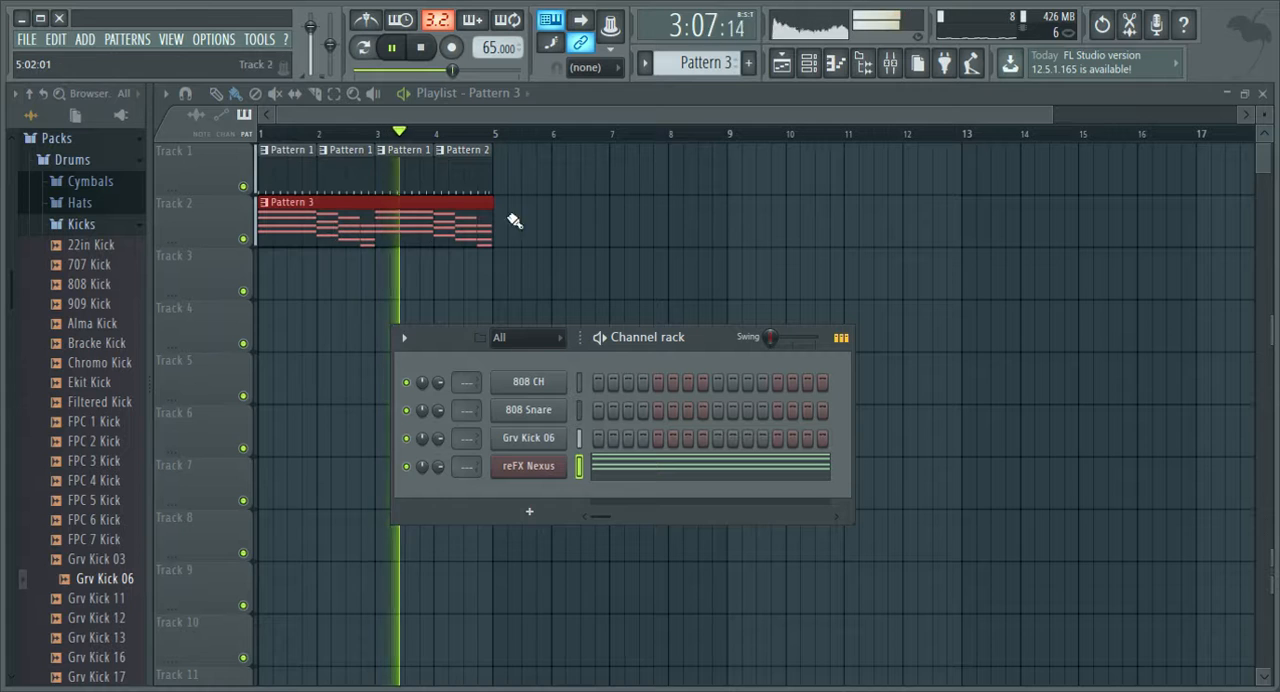
pyautogui.press('space')
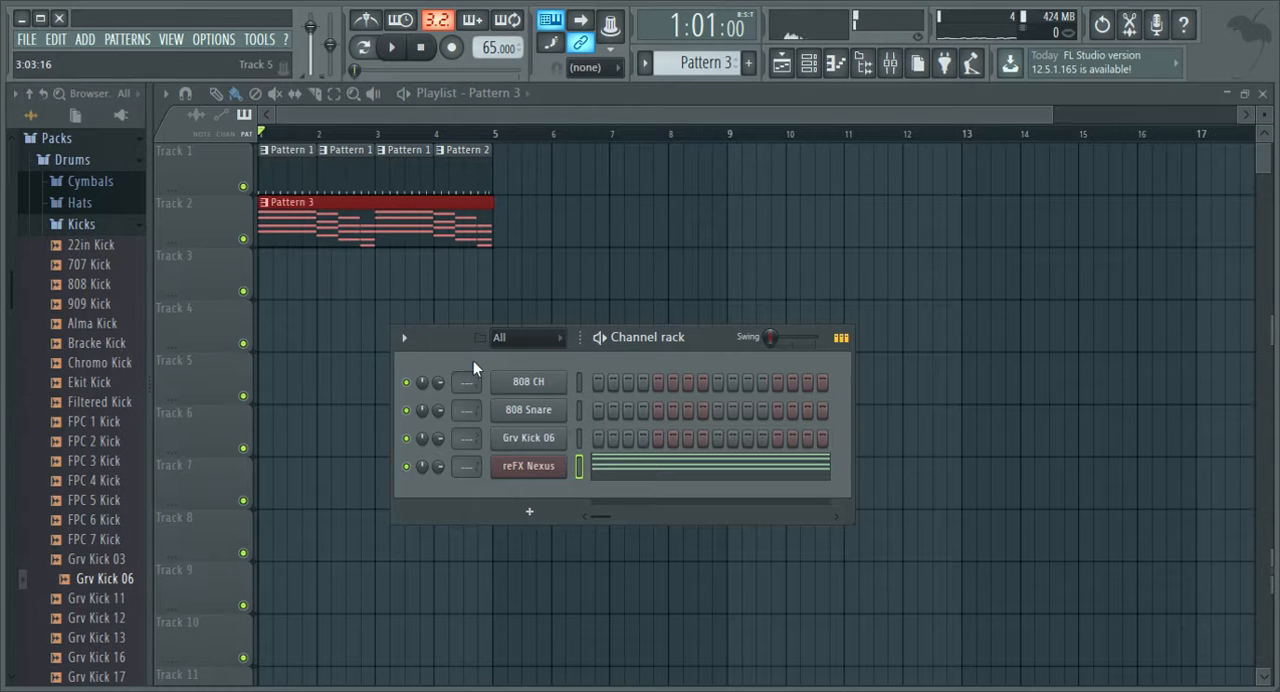
pyautogui.moveTo(430, 338); pyautogui.dragTo(443, 444)
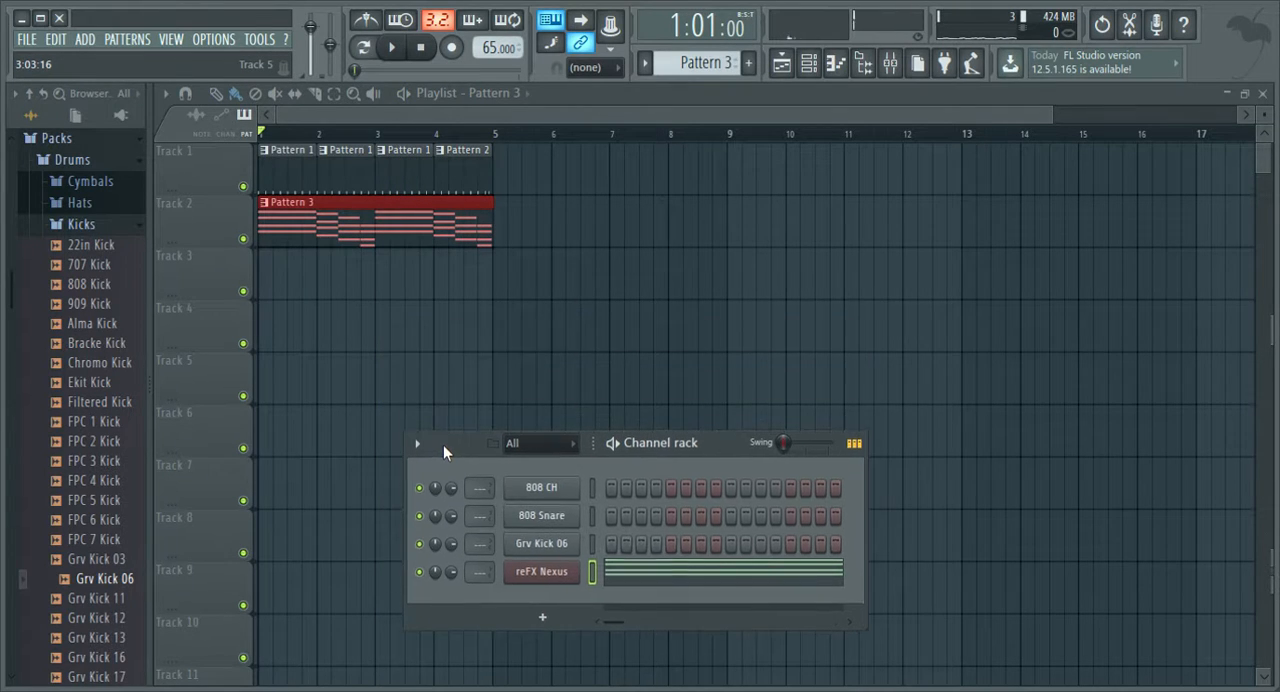
# Reopen Pattern 3's piano roll at bar 1 and audition keys in the octaves above the chords.
pyautogui.doubleClick(358, 237)
pyautogui.scroll(10, 400, 343)
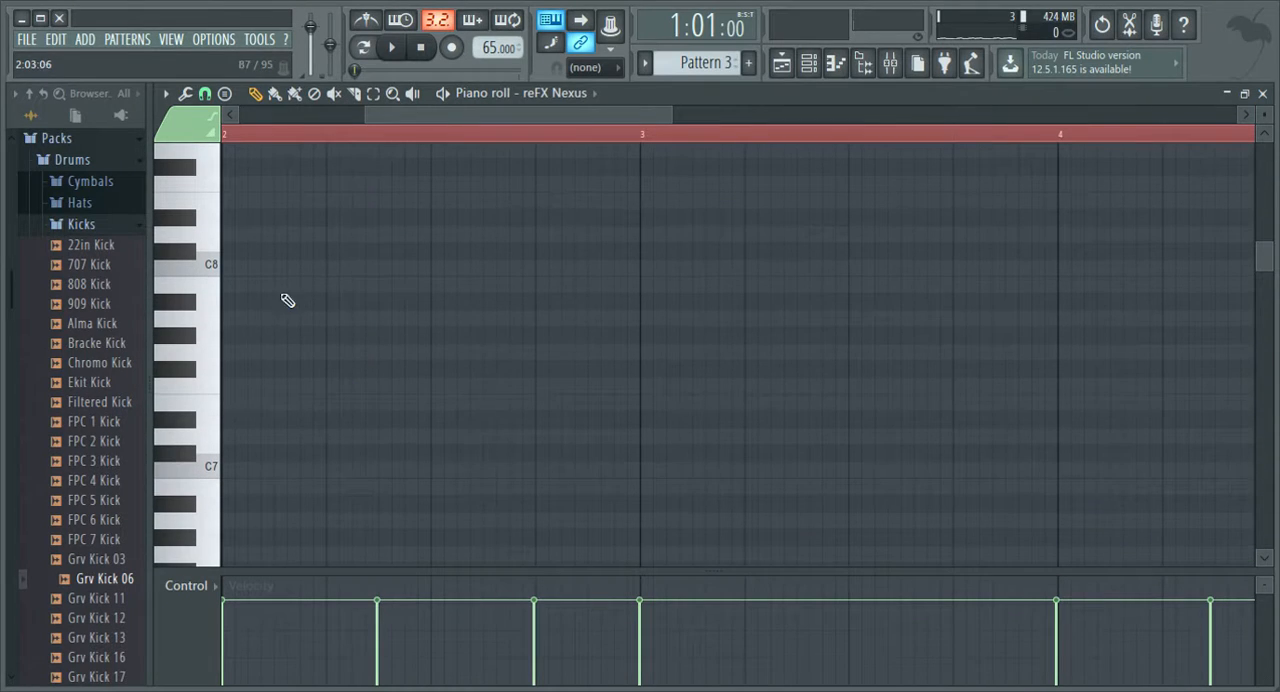
pyautogui.moveTo(415, 111); pyautogui.dragTo(228, 118)
pyautogui.press('space')
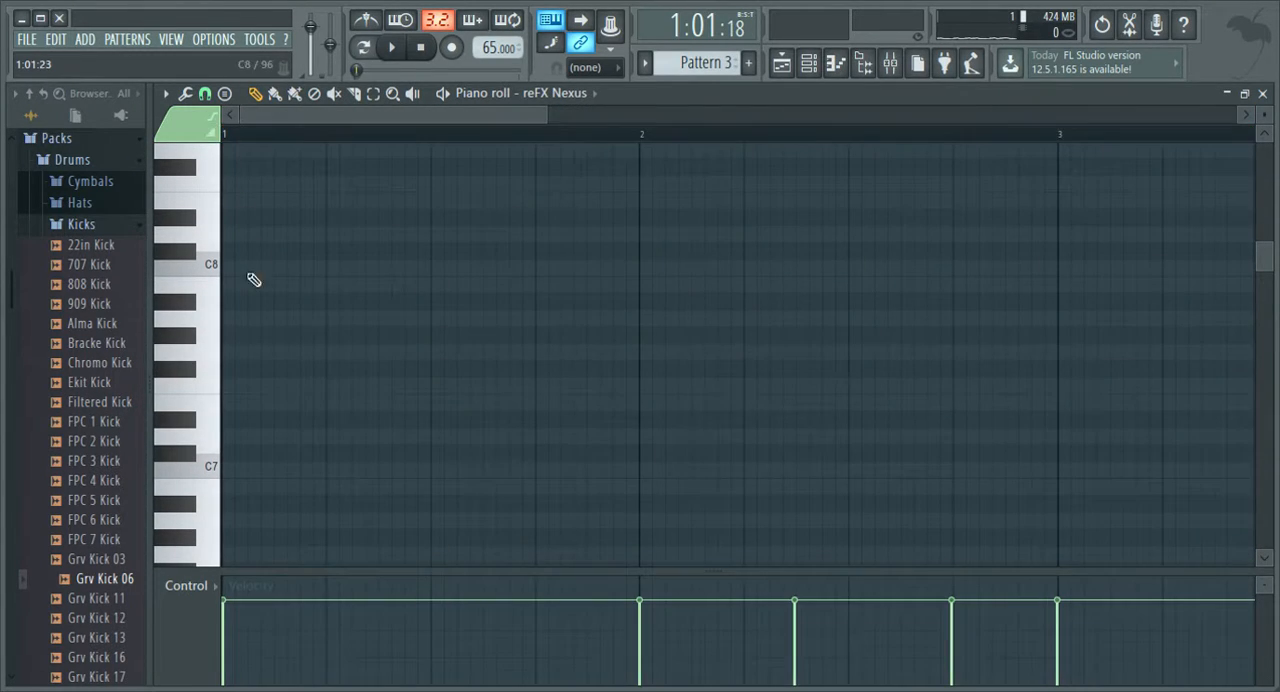
pyautogui.scroll(-4, 254, 280)
pyautogui.scroll(2, 234, 337)
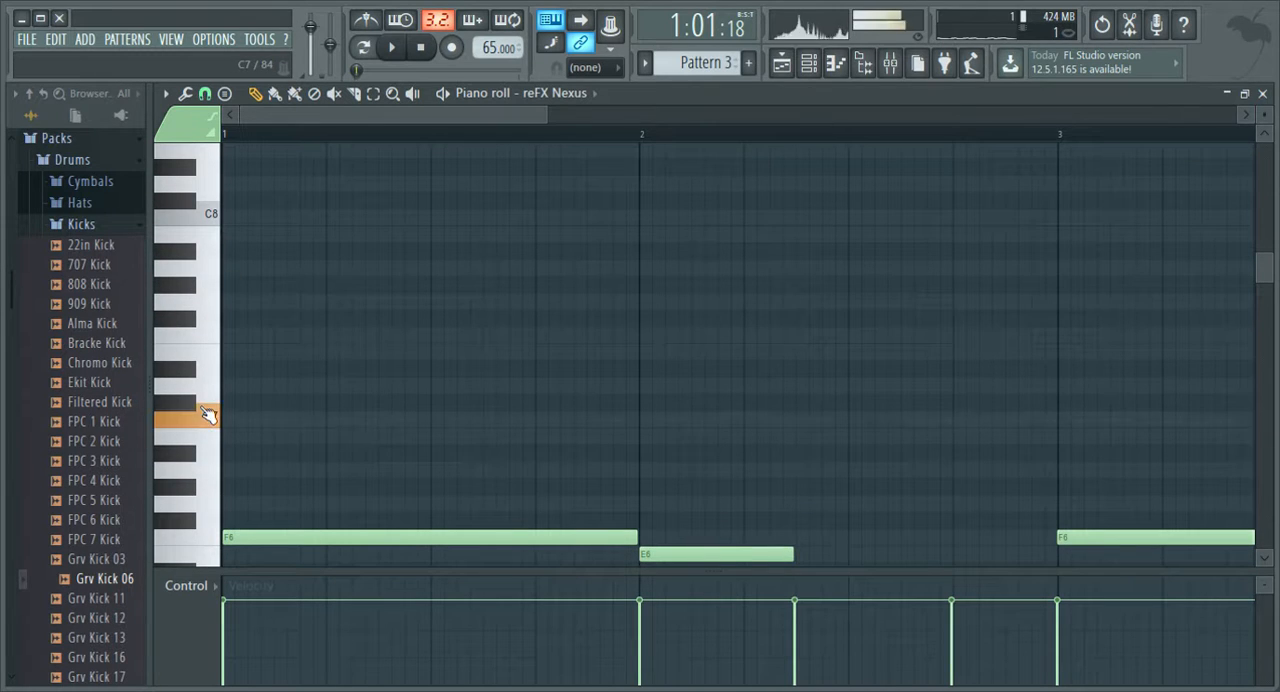
pyautogui.scroll(6, 200, 240)
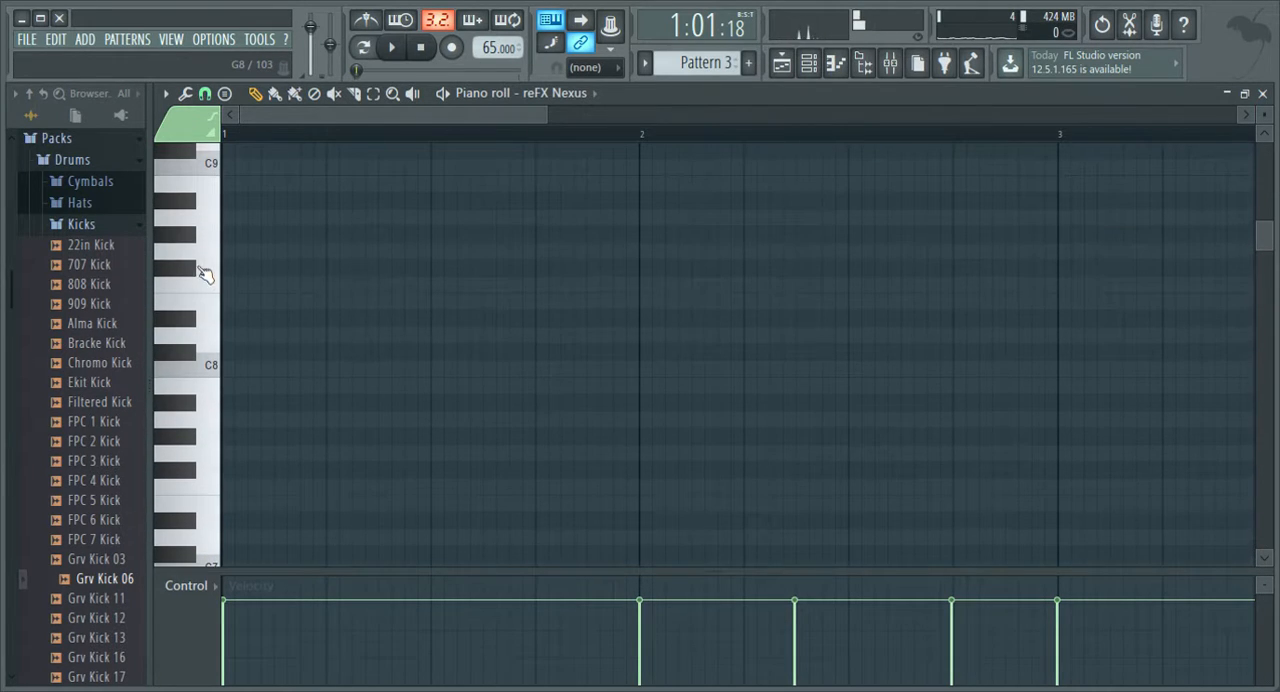
# Play the opening chord and examine the empty range above it, up to around C9, for a melody.
pyautogui.press('space')
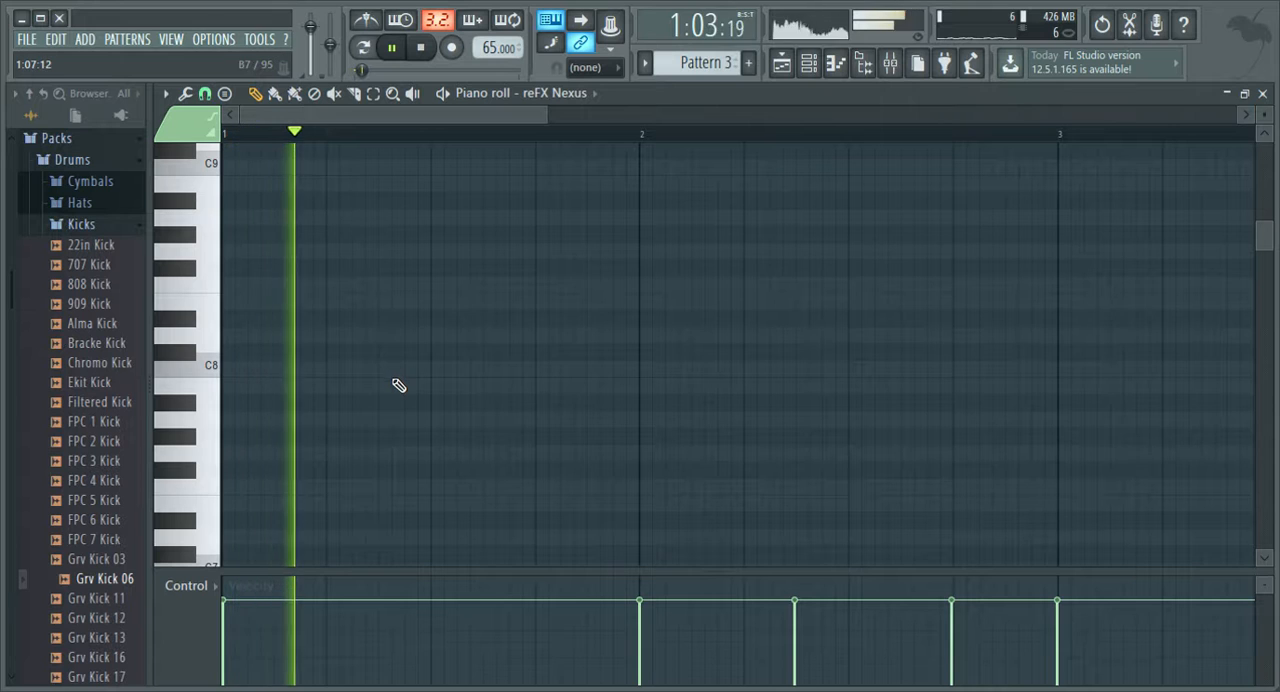
pyautogui.press('space')
pyautogui.scroll(-10, 300, 294)
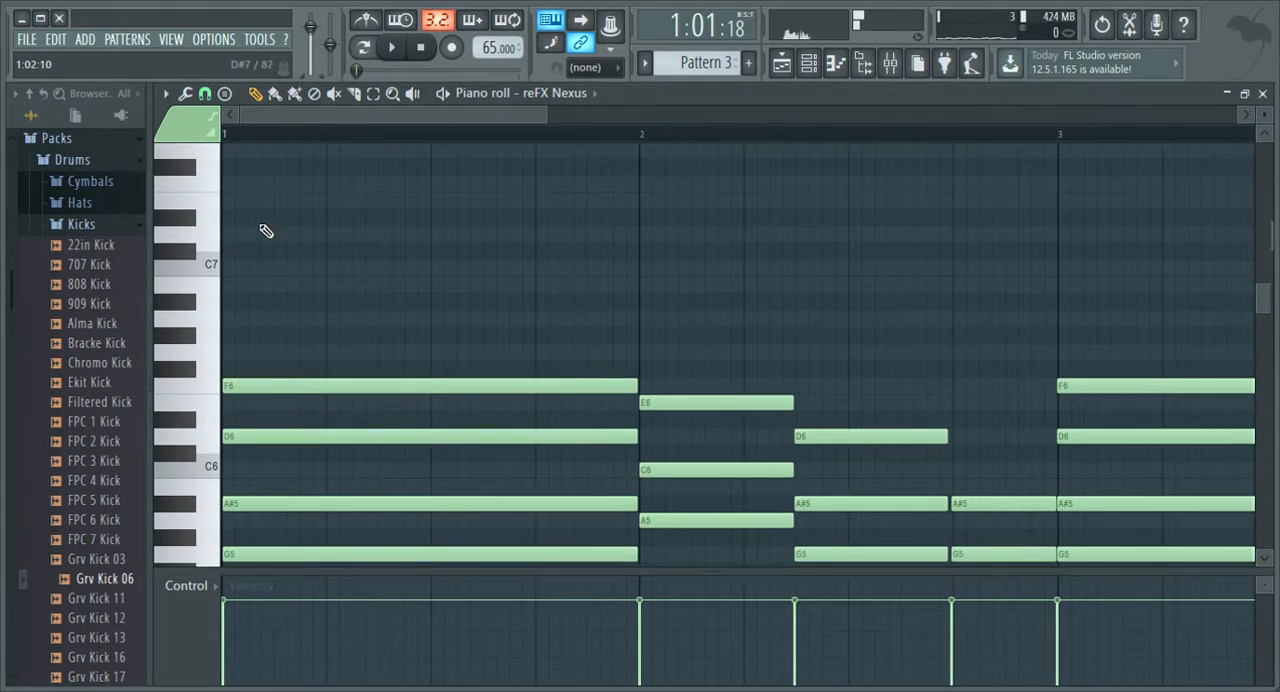
pyautogui.scroll(4, 271, 220)
pyautogui.press('space')
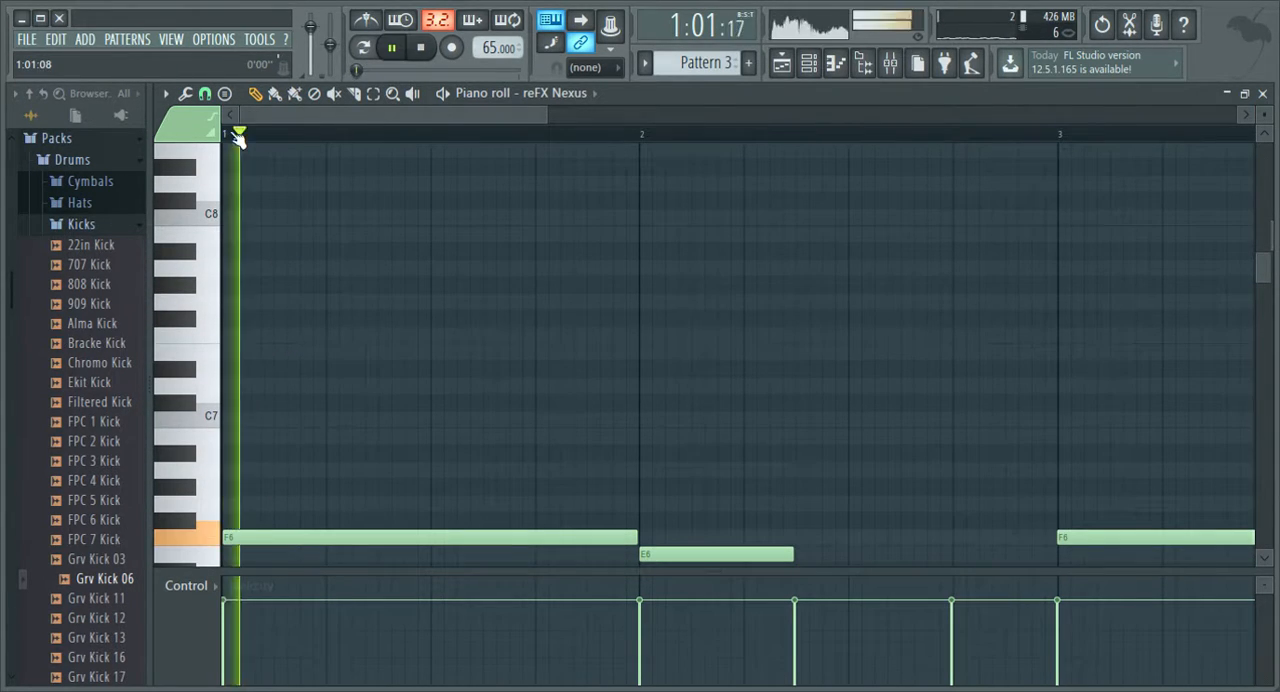
pyautogui.scroll(4, 420, 300)
pyautogui.press('space')
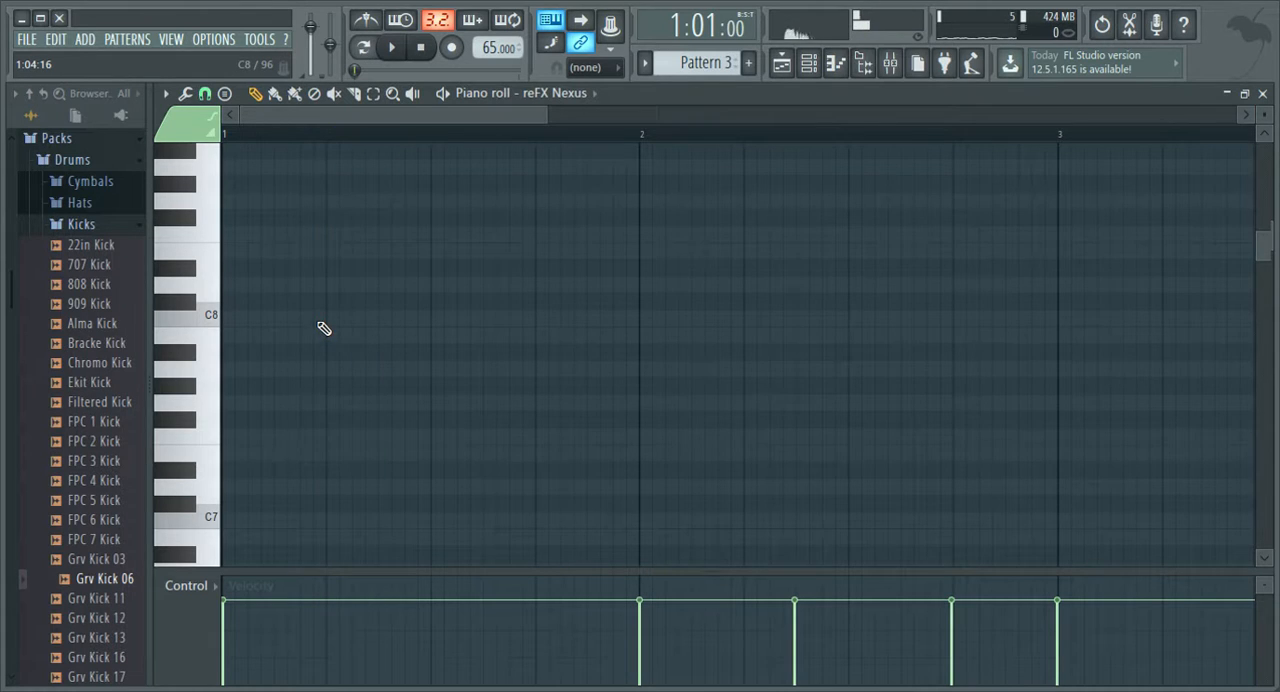
pyautogui.scroll(3, 324, 328)
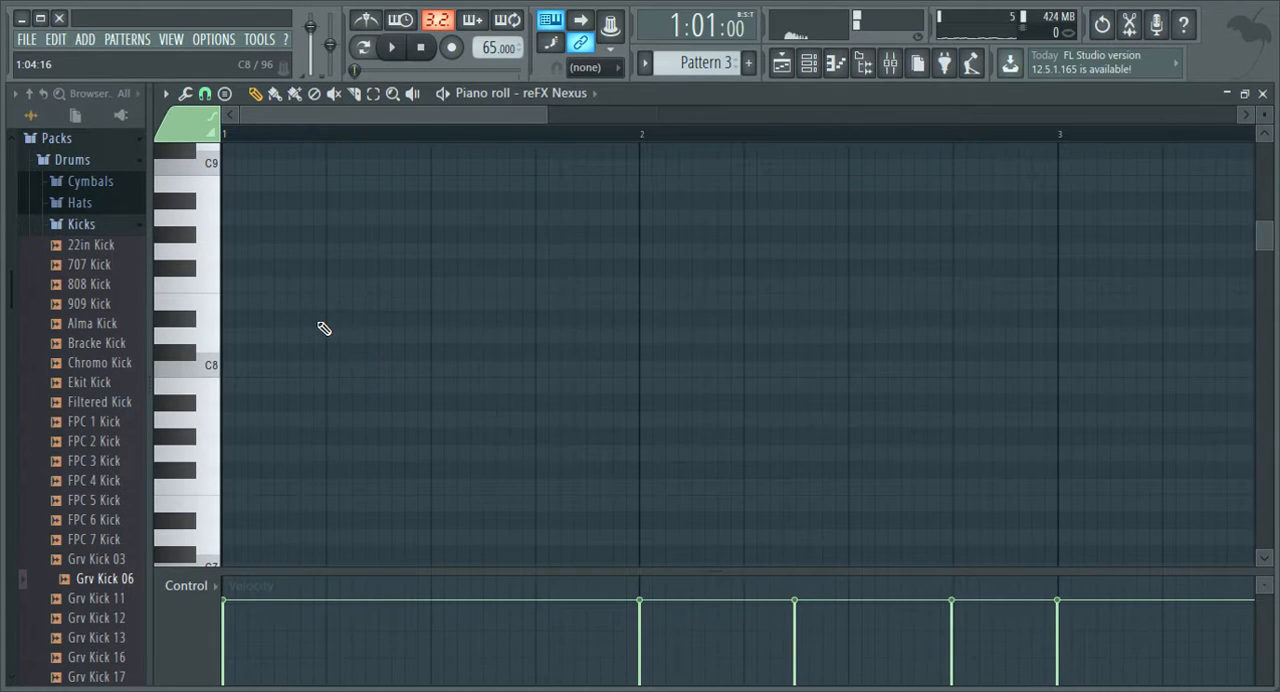
# Place a G8 note on beat 2 of bar 1, shorten it to about 14 ticks, and play it back.
pyautogui.click(341, 256)
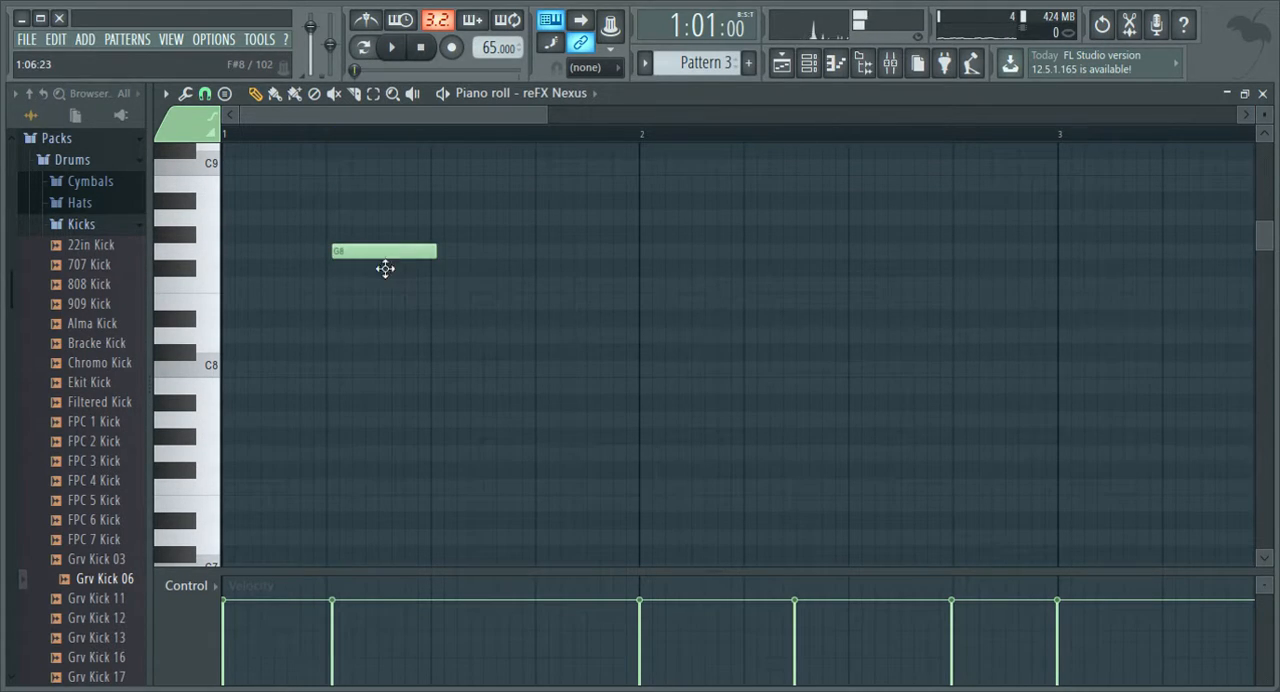
pyautogui.moveTo(385, 268); pyautogui.dragTo(372, 259)
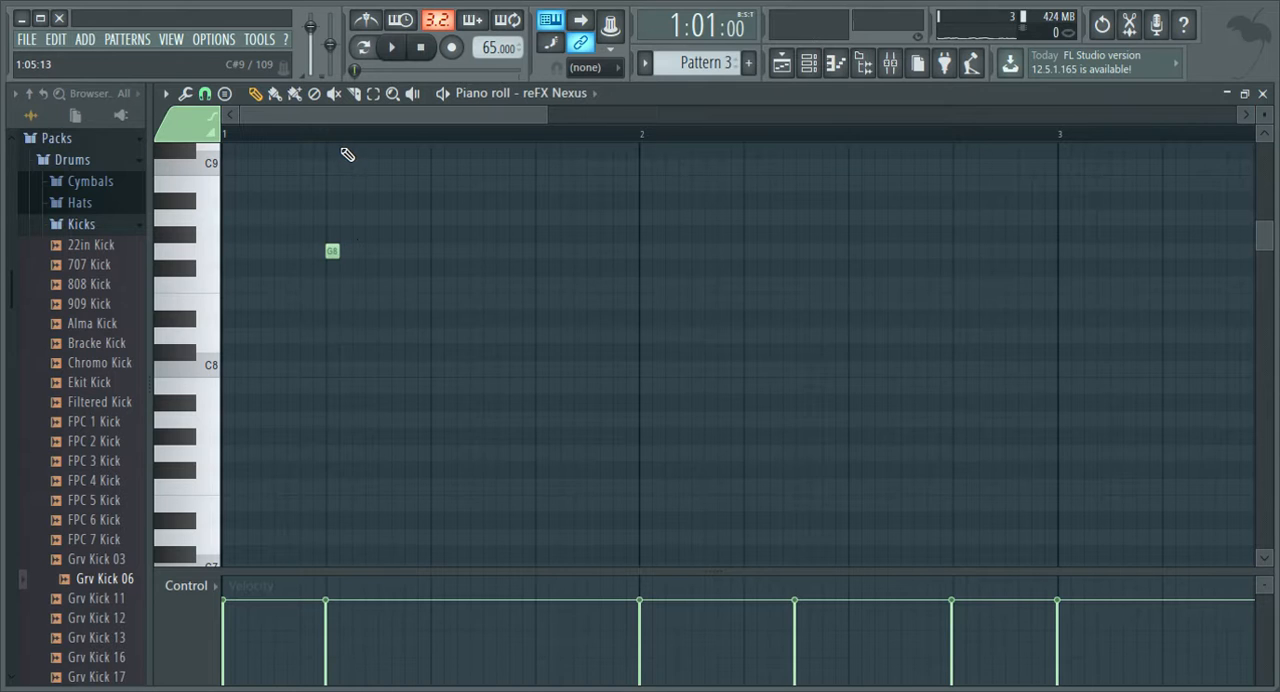
pyautogui.press('space')
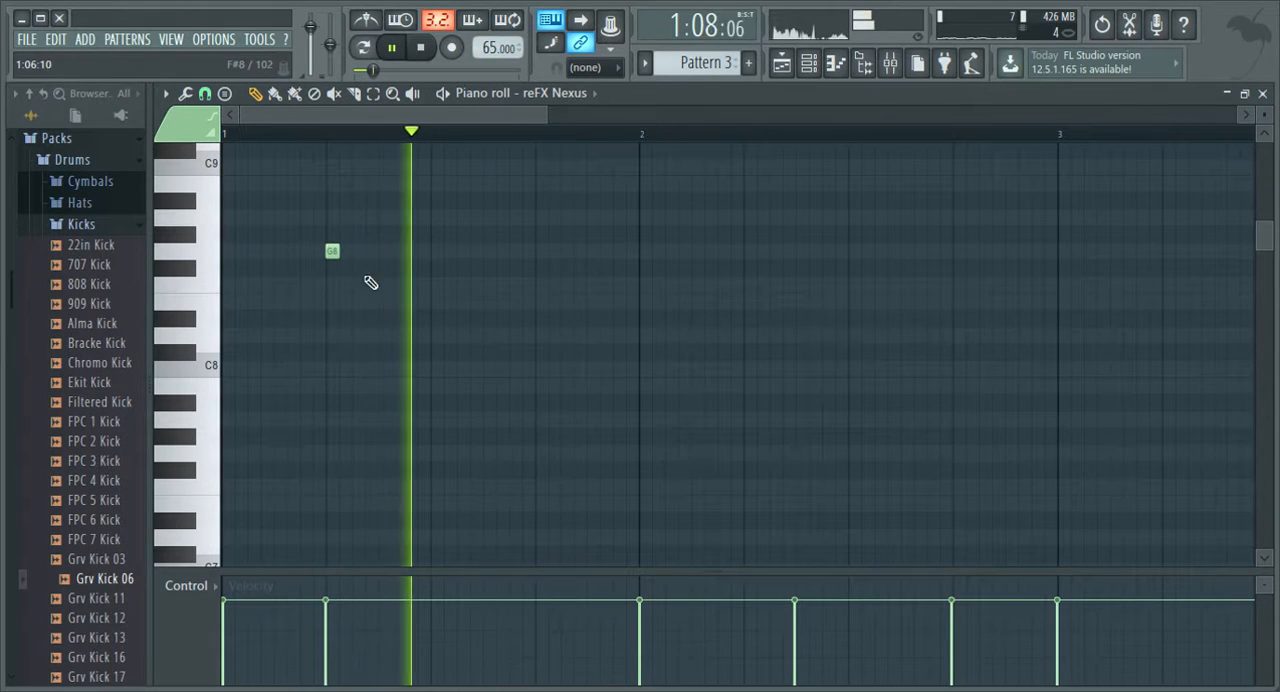
pyautogui.press('space')
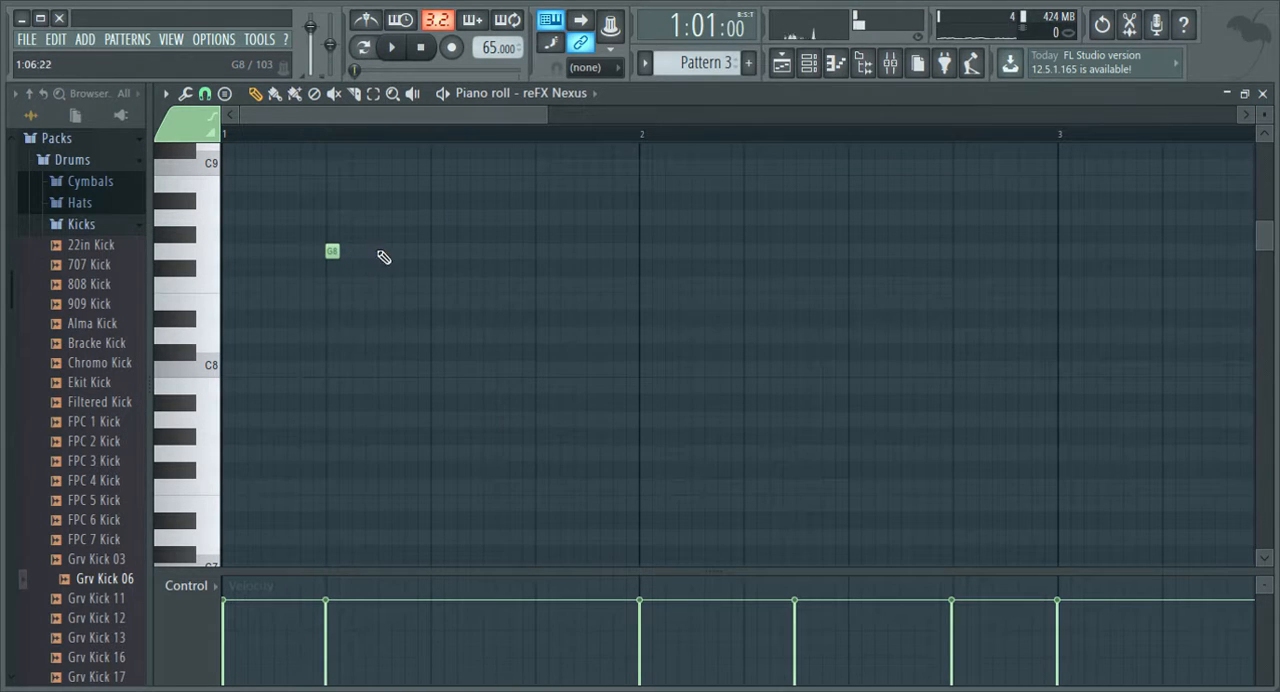
# Try positions for a second short G8 during playback and place it around step 10 of bar 1.
pyautogui.press('space')
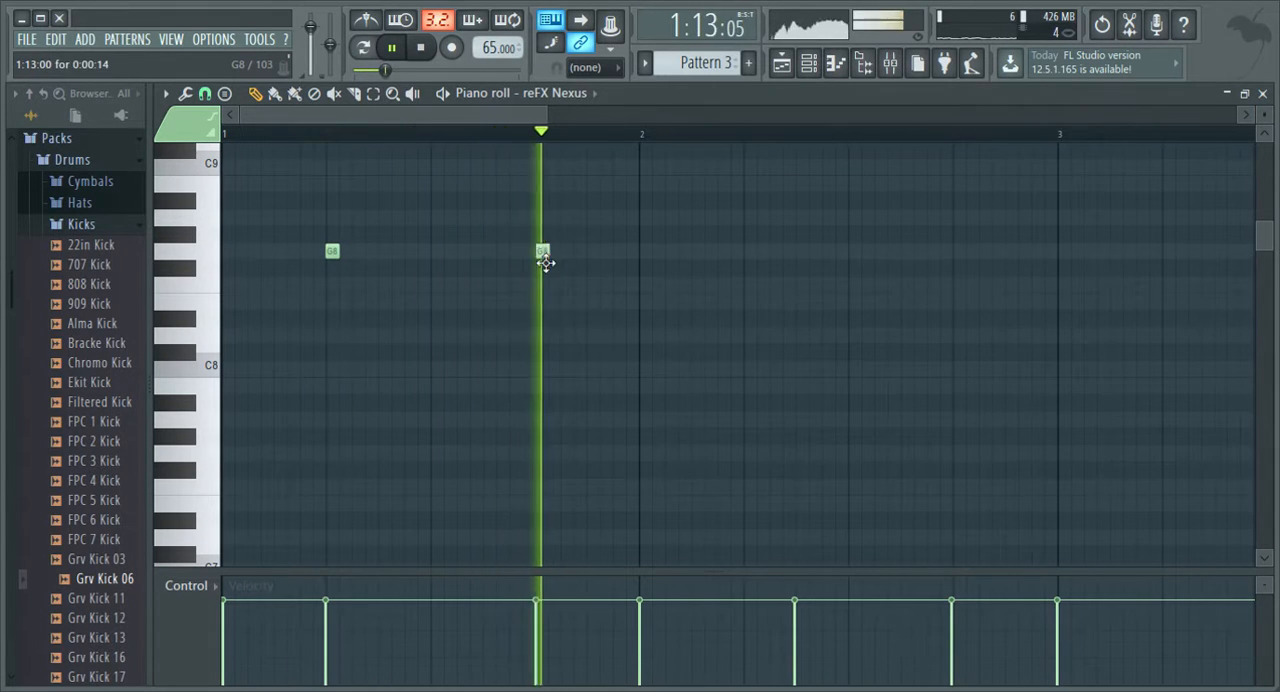
pyautogui.press('space')
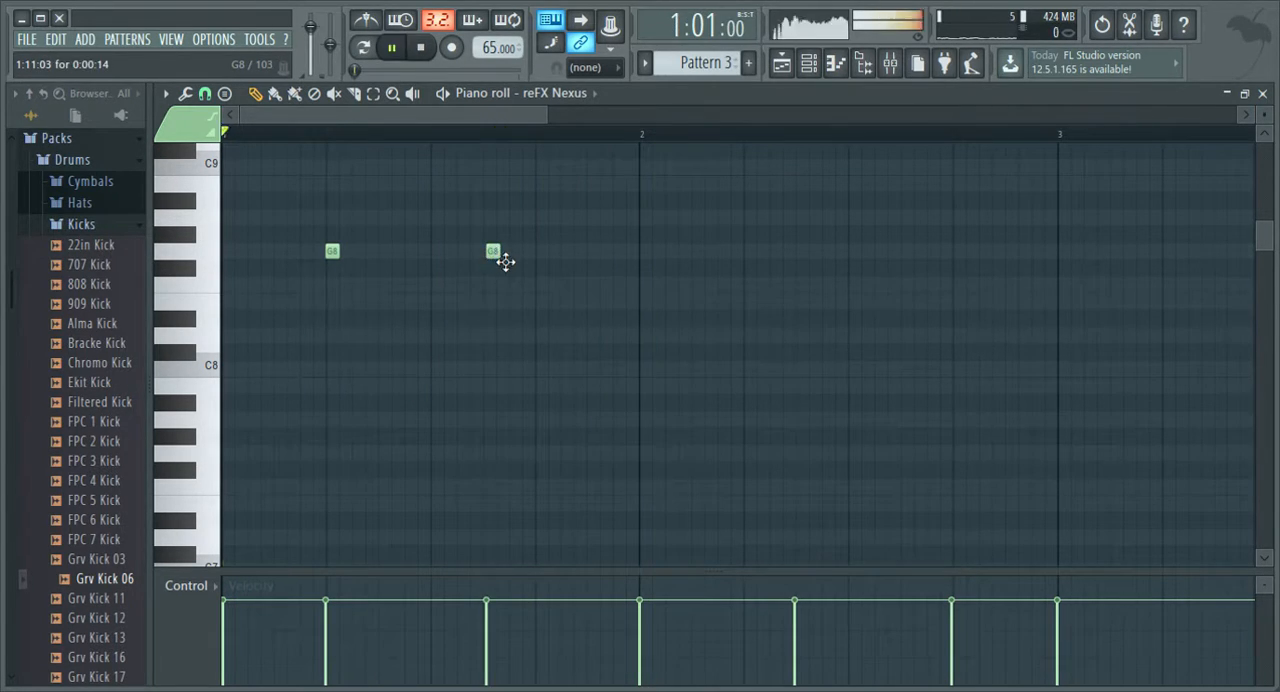
pyautogui.rightClick(495, 253)
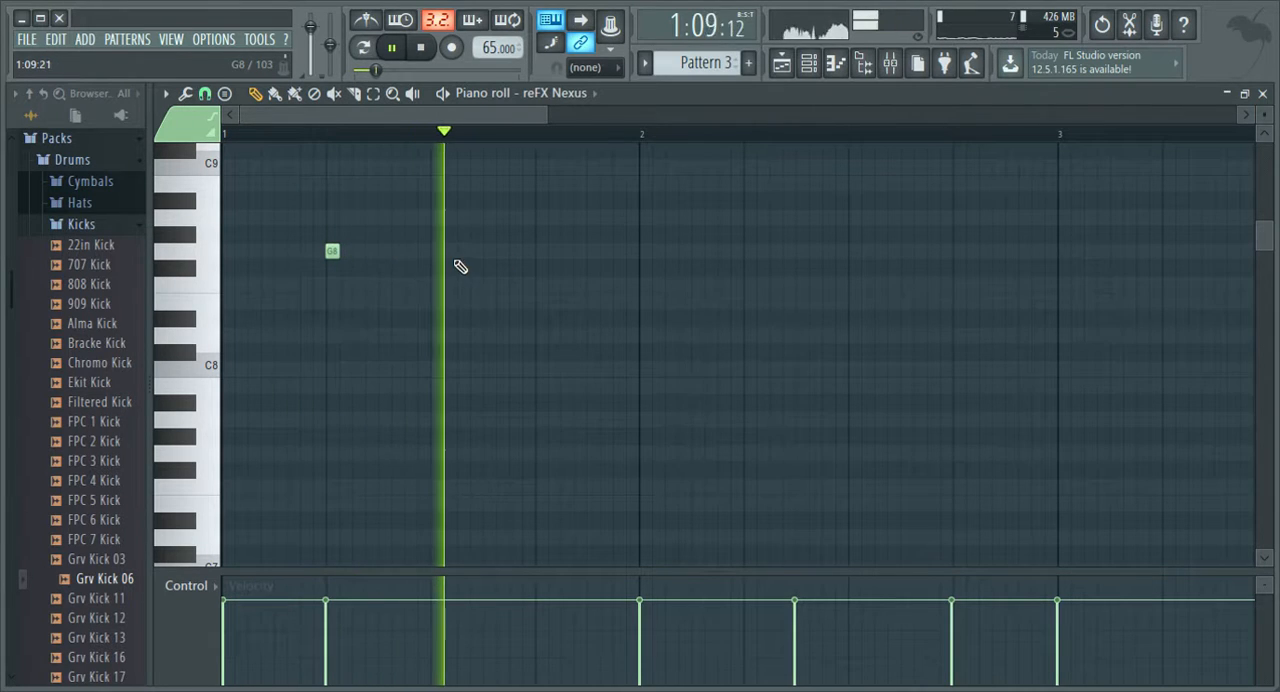
pyautogui.click(461, 252)
pyautogui.press('space')
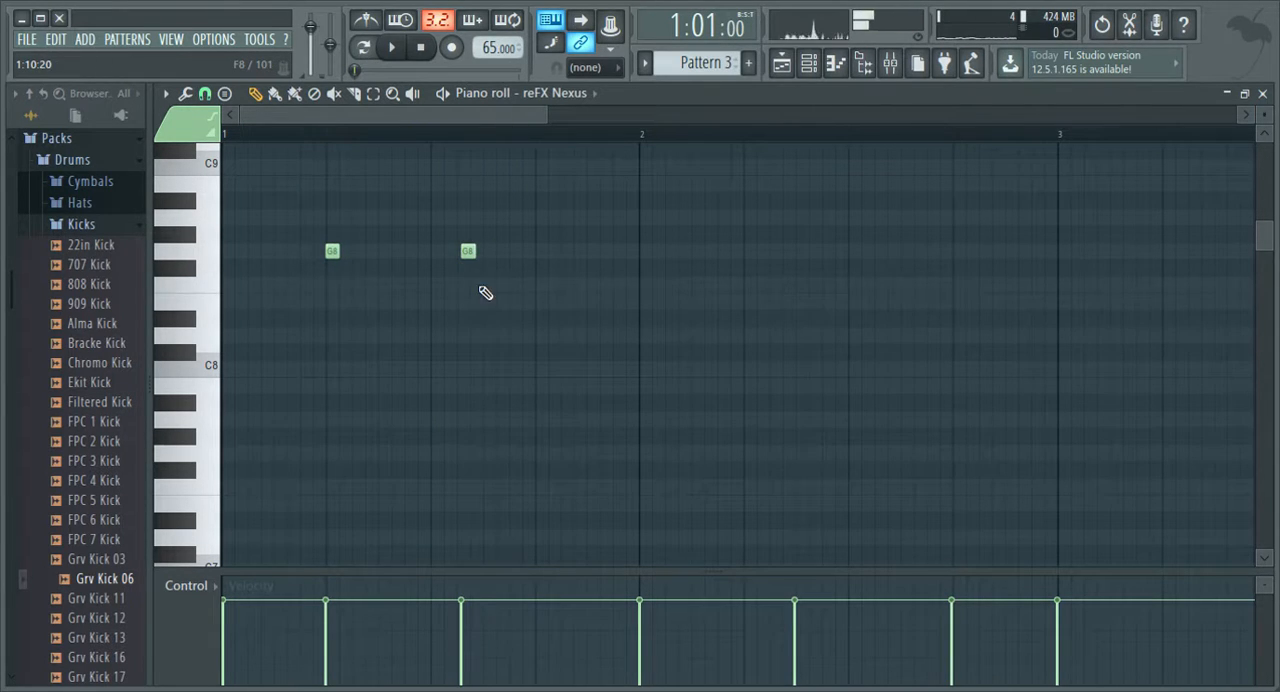
# Add a short F8, E8, D8, E8 run after the second G8 in bar 1 and play it back.
pyautogui.click(504, 337)
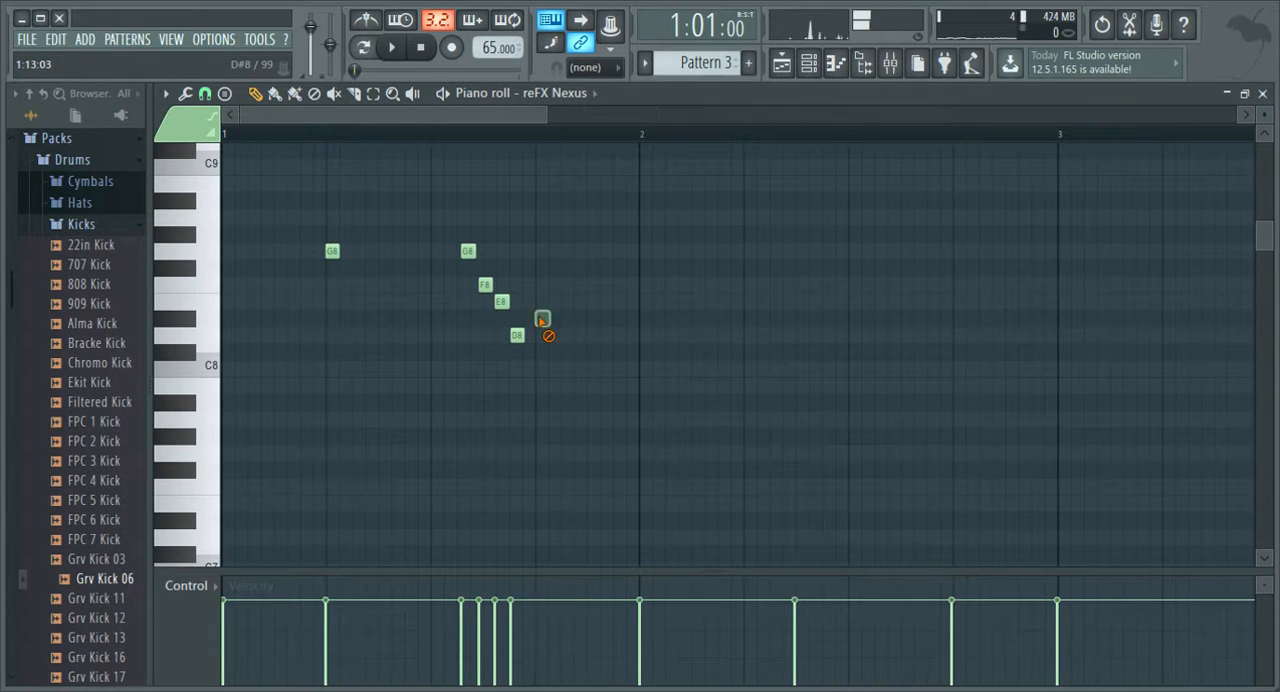
pyautogui.press('space')
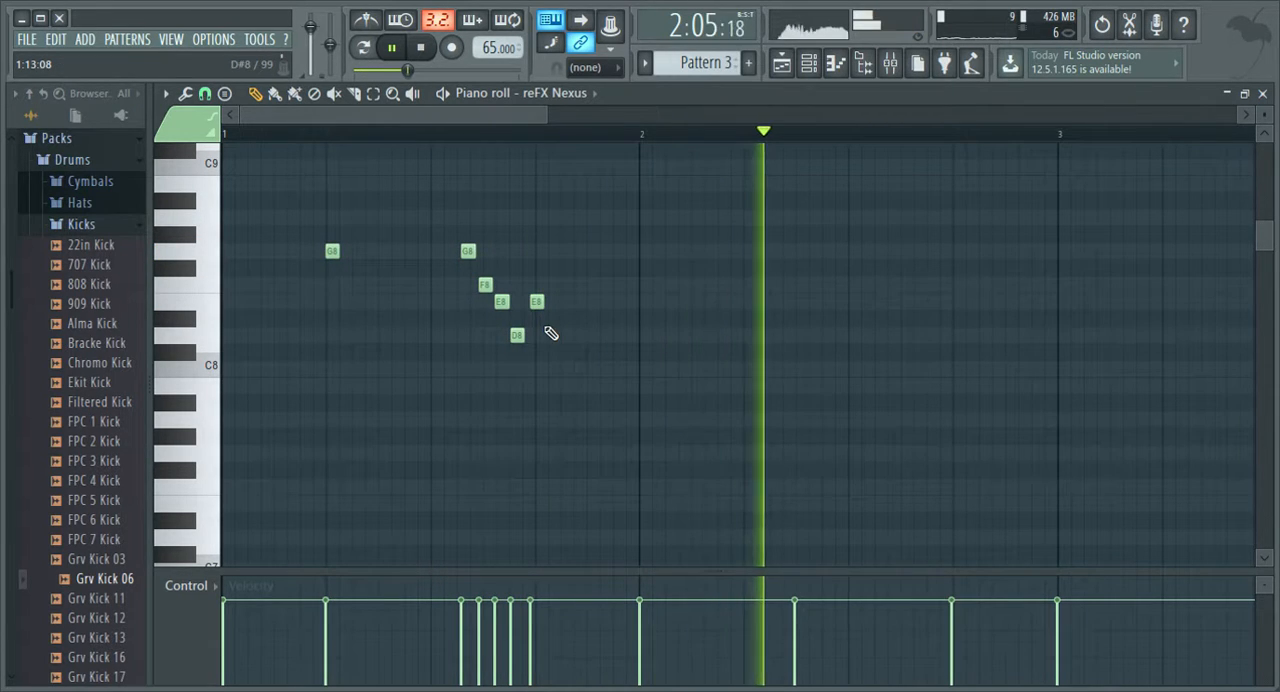
pyautogui.moveTo(428, 121); pyautogui.dragTo(303, 146)
pyautogui.press('space')
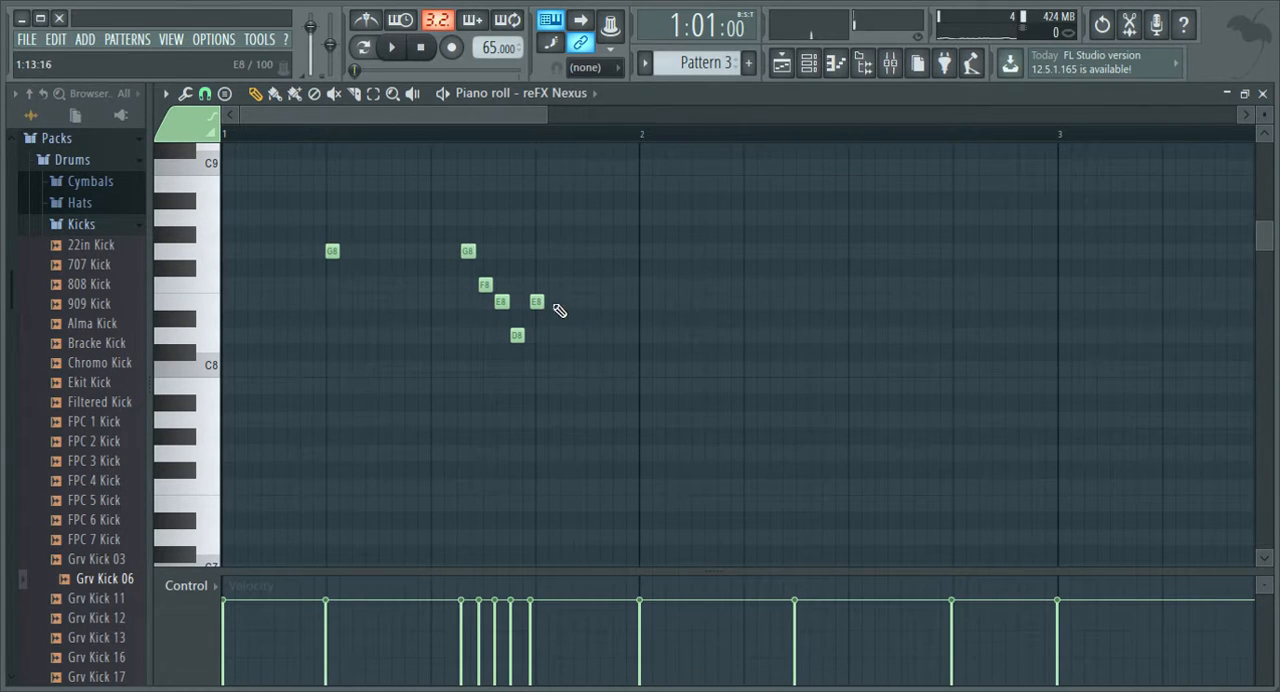
# Place a short E8 on beat 2 of bar 3 during playback and add a D#8 just after it.
pyautogui.moveTo(471, 116); pyautogui.dragTo(621, 127)
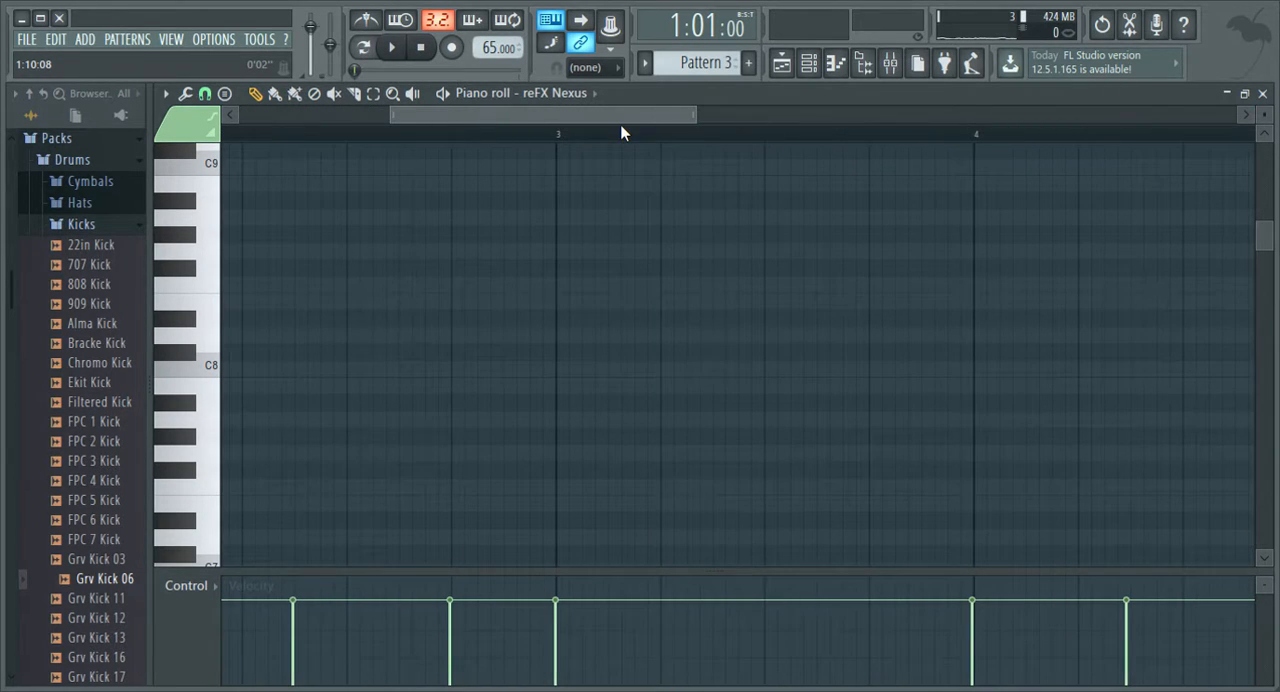
pyautogui.scroll(-6, 603, 264)
pyautogui.scroll(6, 603, 269)
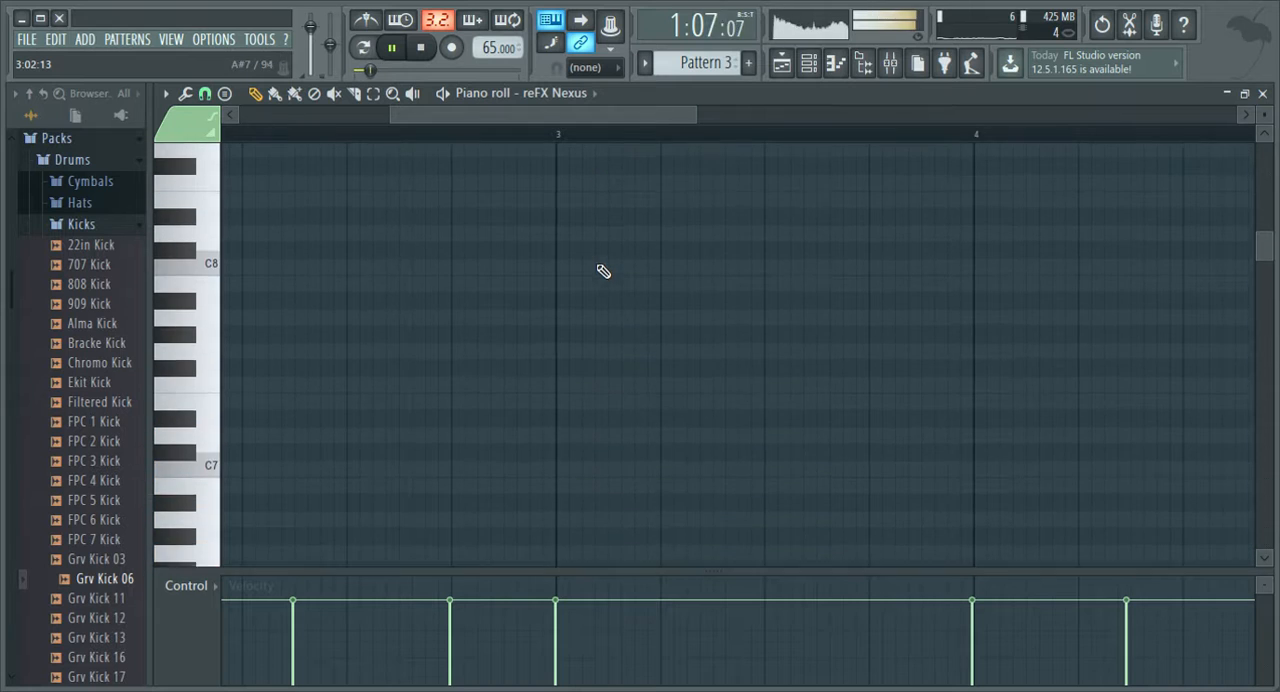
pyautogui.scroll(1, 658, 372)
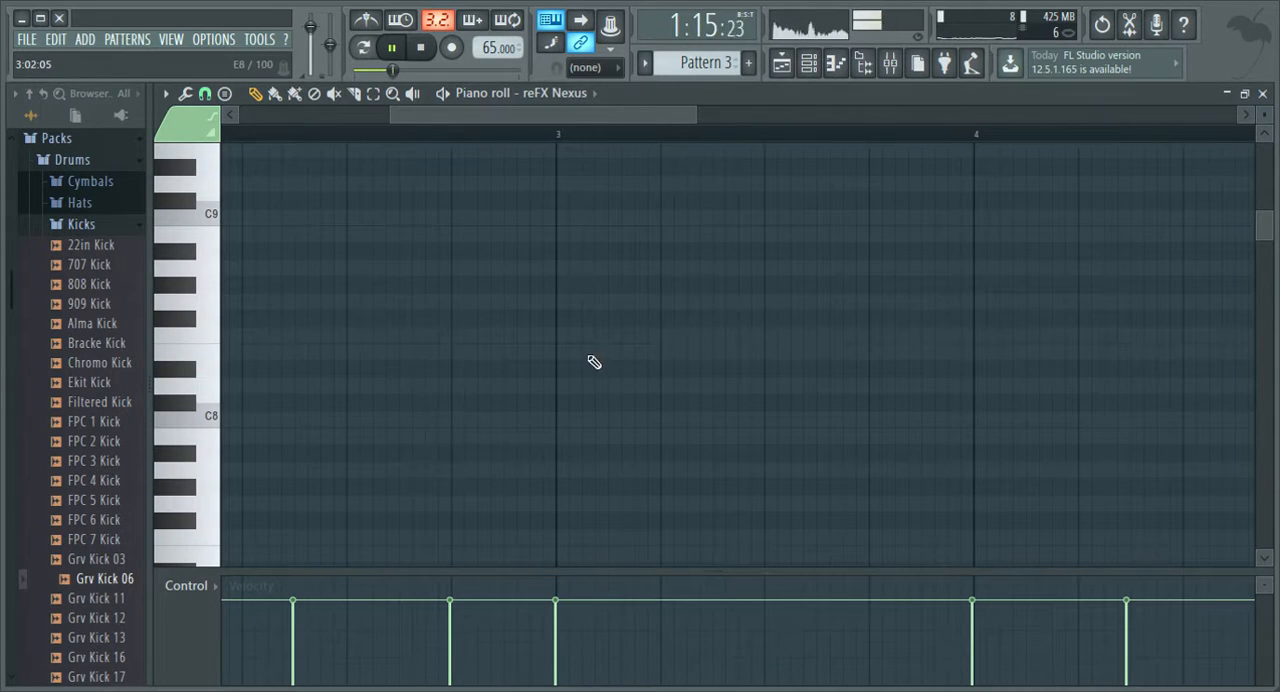
pyautogui.click(671, 357)
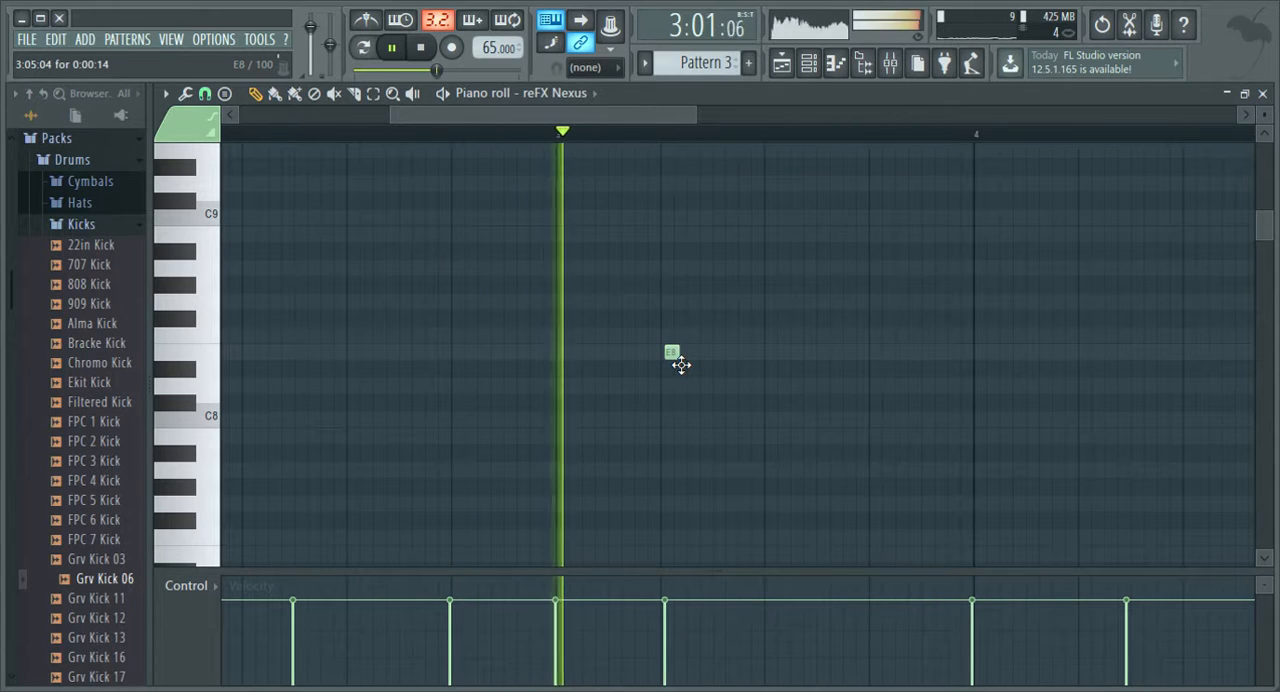
pyautogui.press('space')
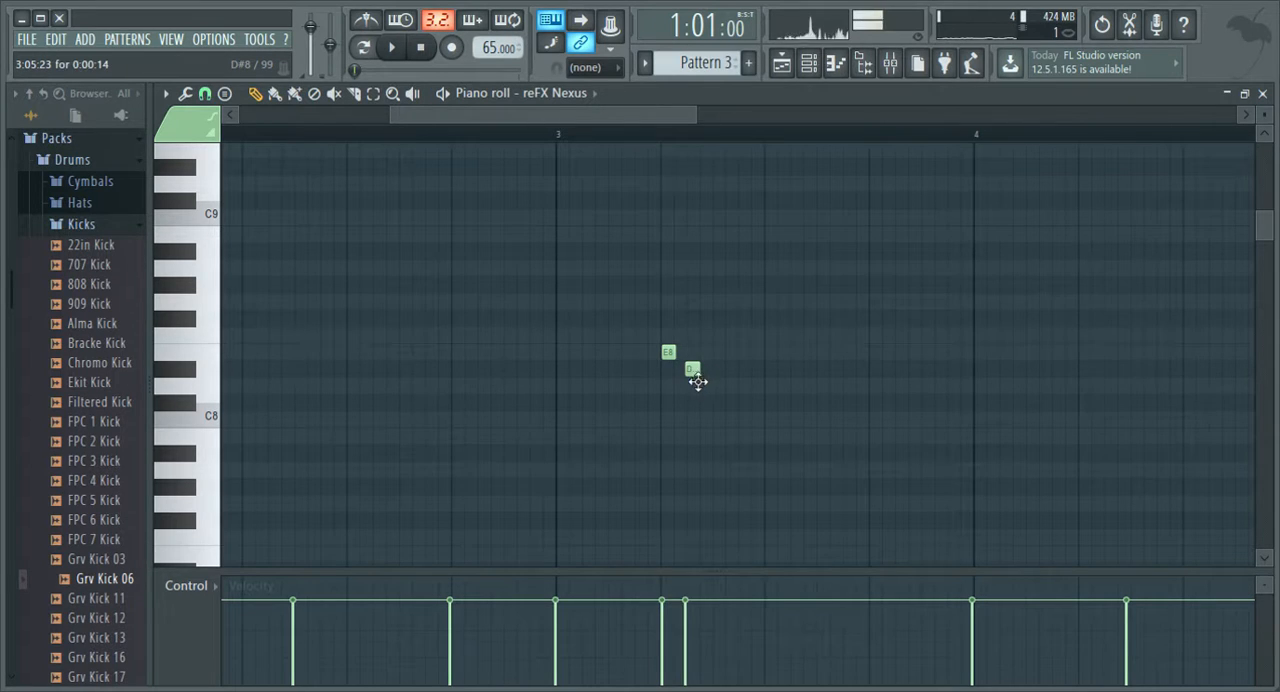
# Continue the bar 3 run with short D8, C8, A#7 and D8 notes, spread the middle notes out, and replay from bar 3.
pyautogui.click(707, 388)
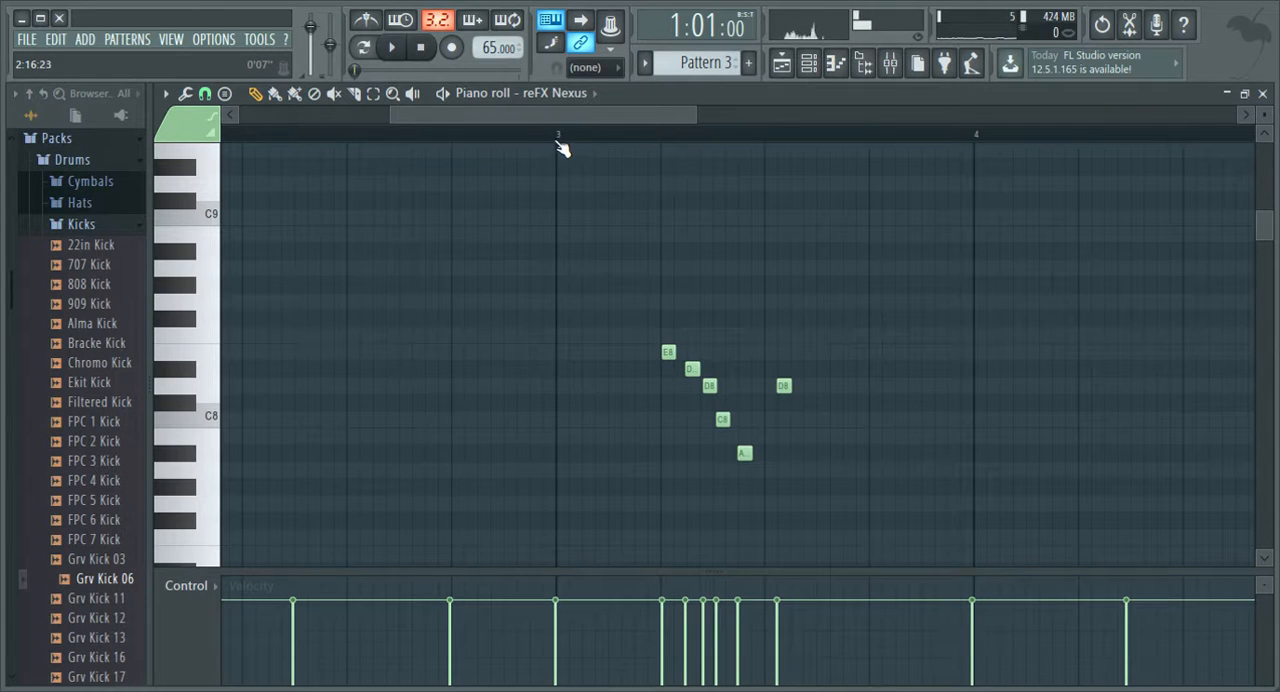
pyautogui.press('space')
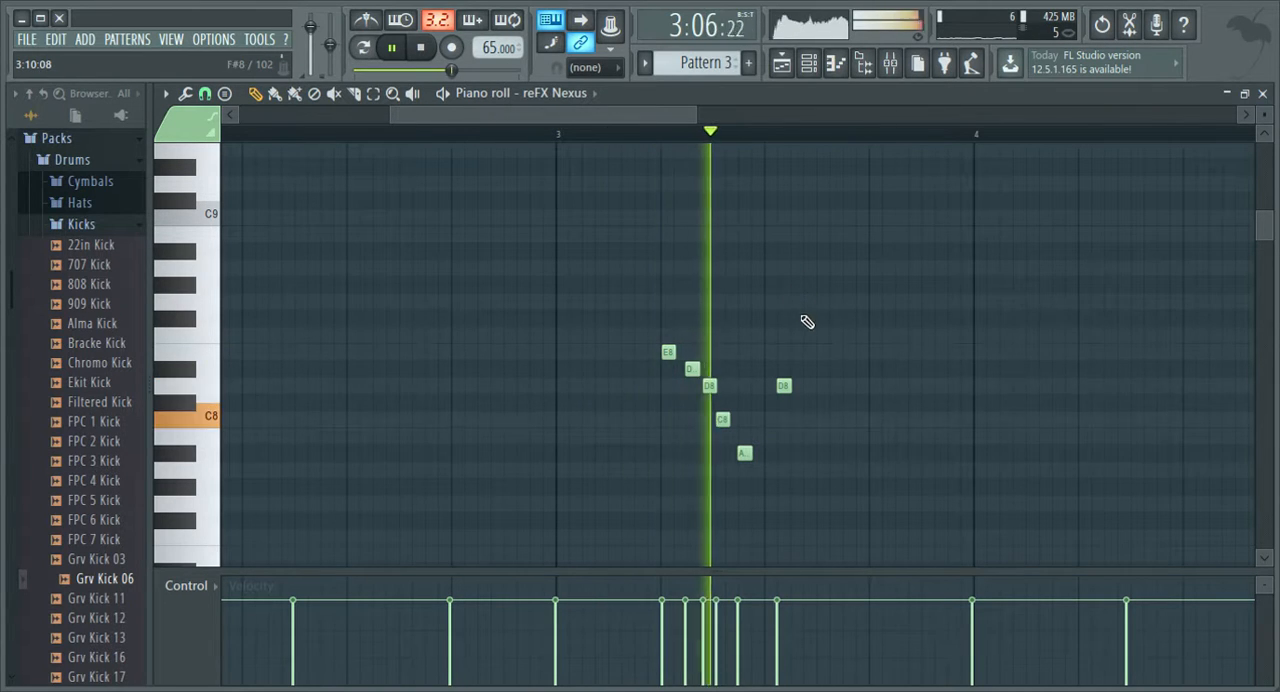
pyautogui.press('space')
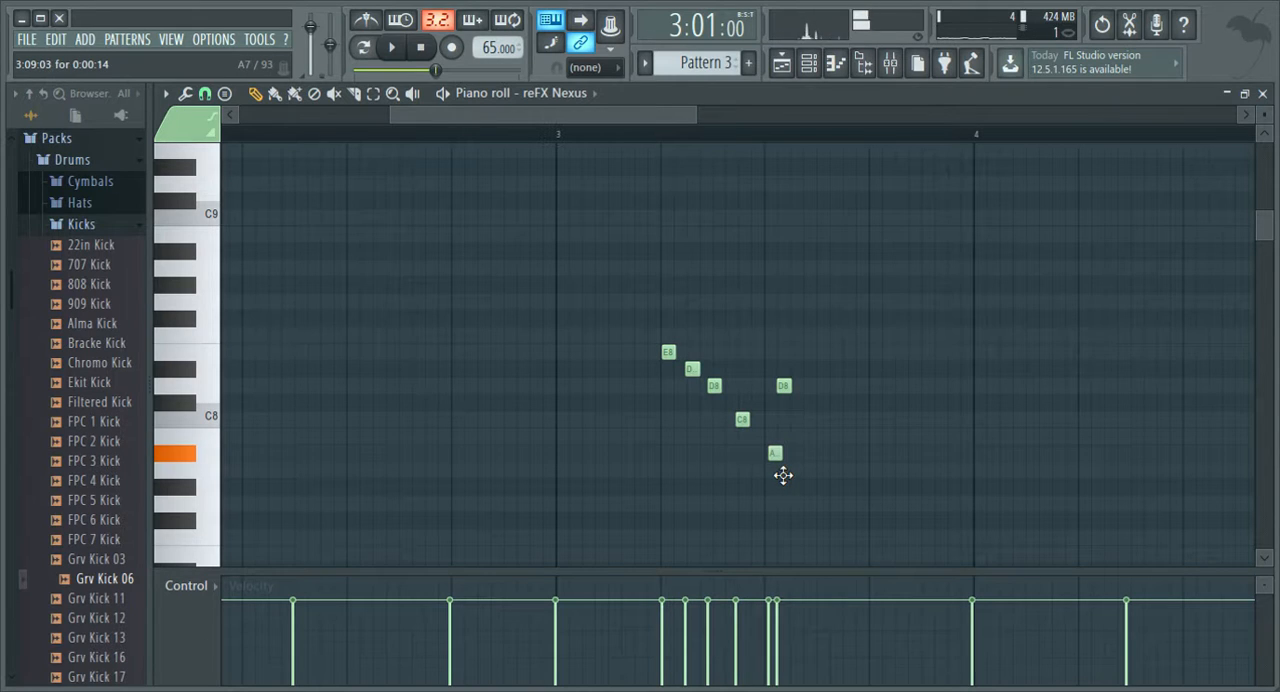
pyautogui.press('space')
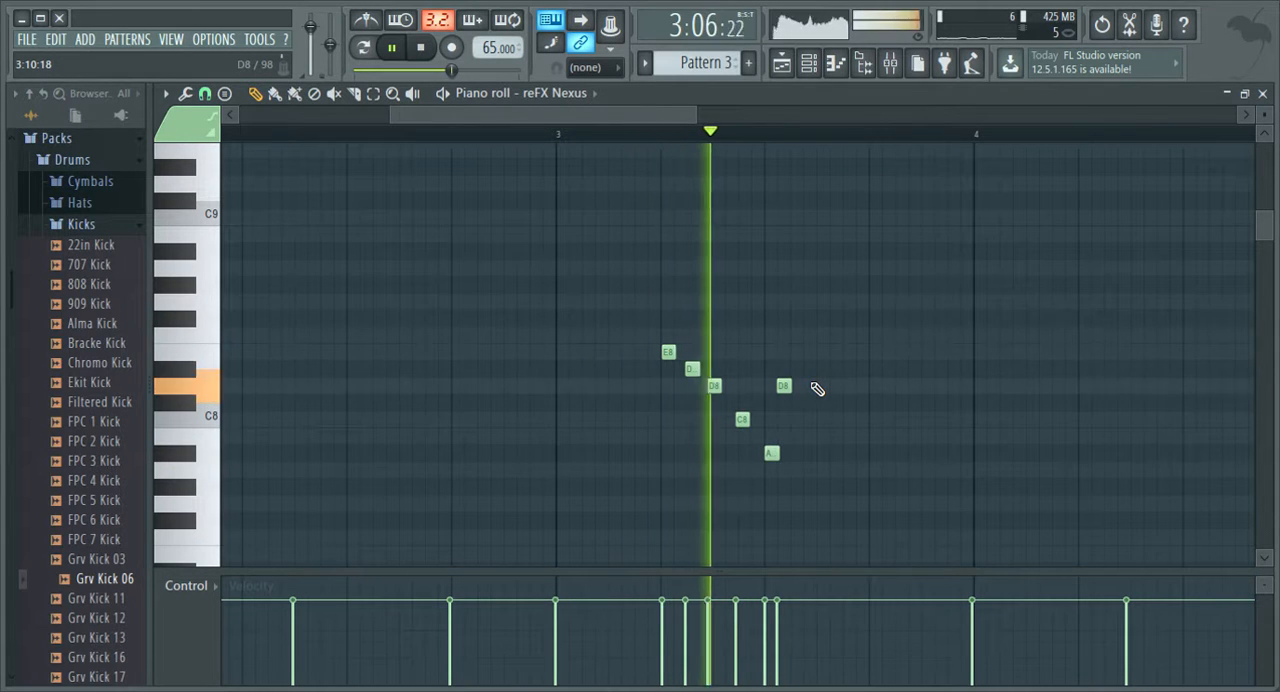
# Audition the bar 3 run note by note with the playback tool and replay it from bar 3.
pyautogui.press('space')
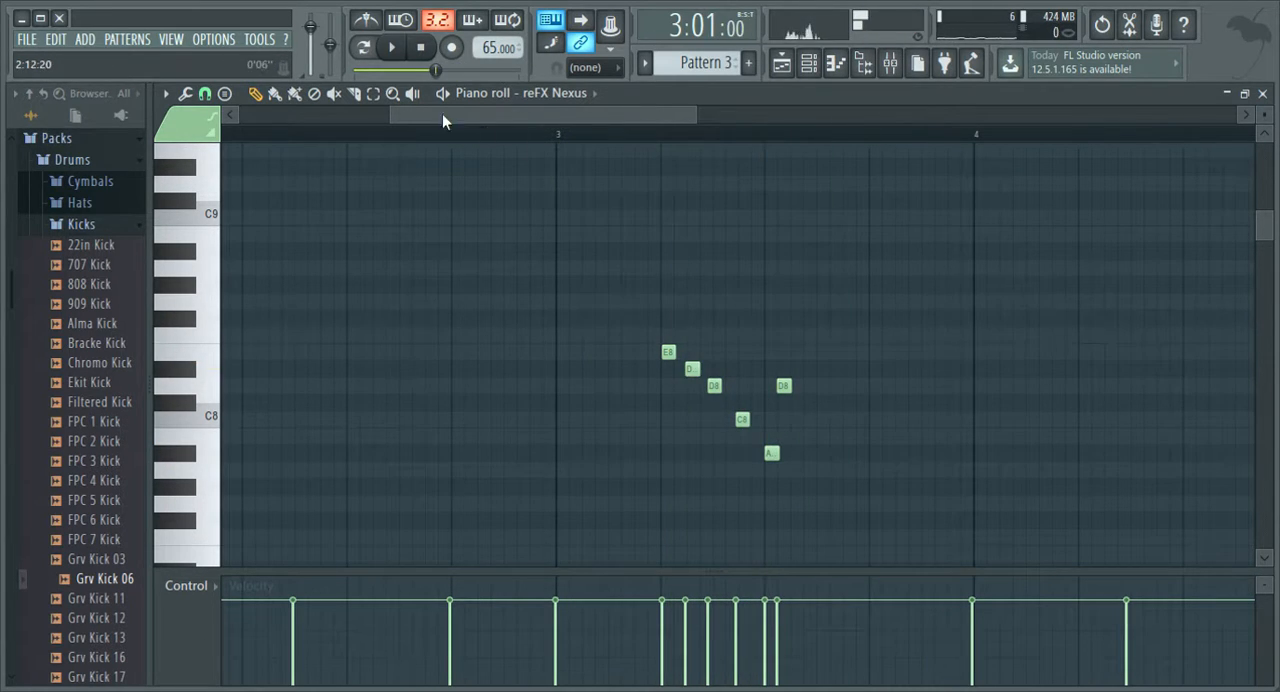
pyautogui.moveTo(520, 177); pyautogui.dragTo(720, 300)
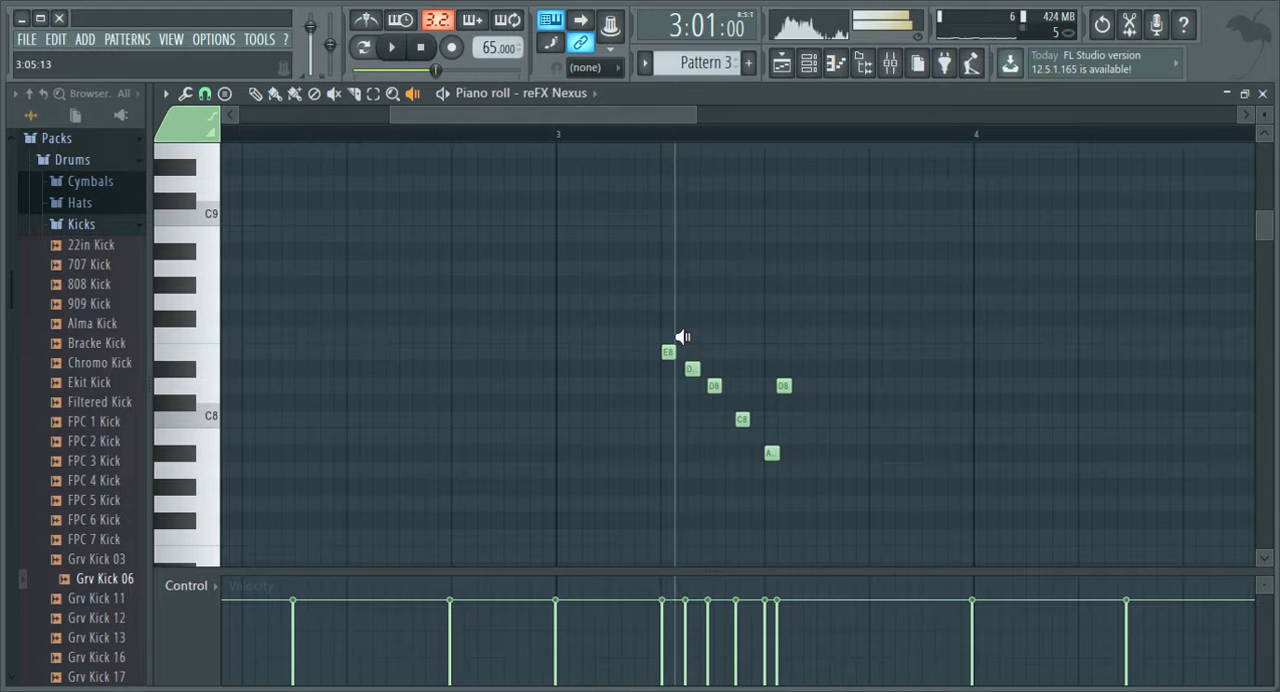
pyautogui.moveTo(684, 339); pyautogui.dragTo(786, 380)
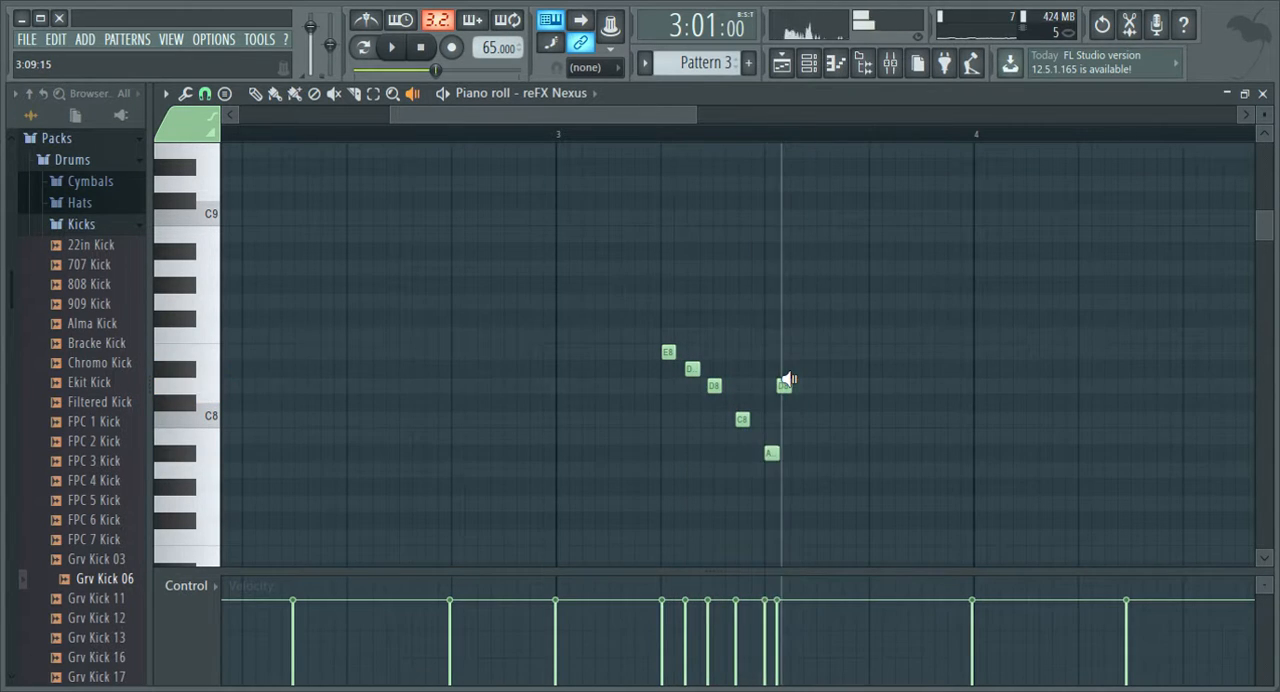
pyautogui.press('space')
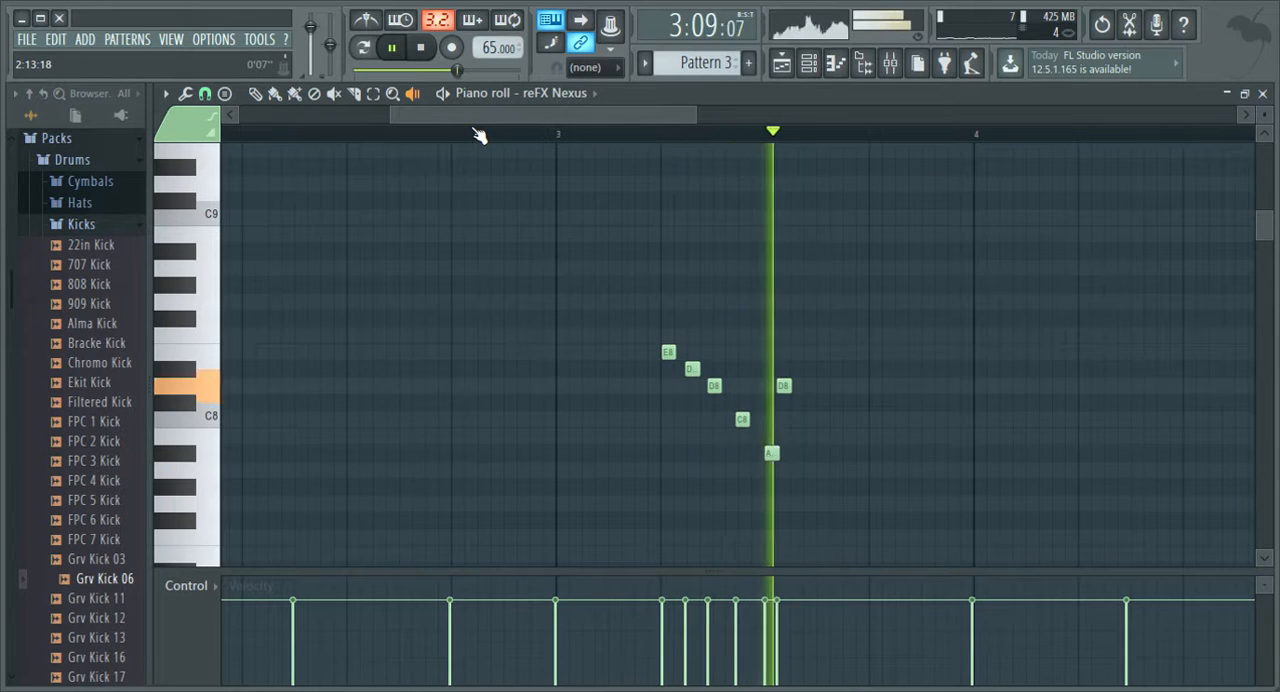
pyautogui.click(257, 96)
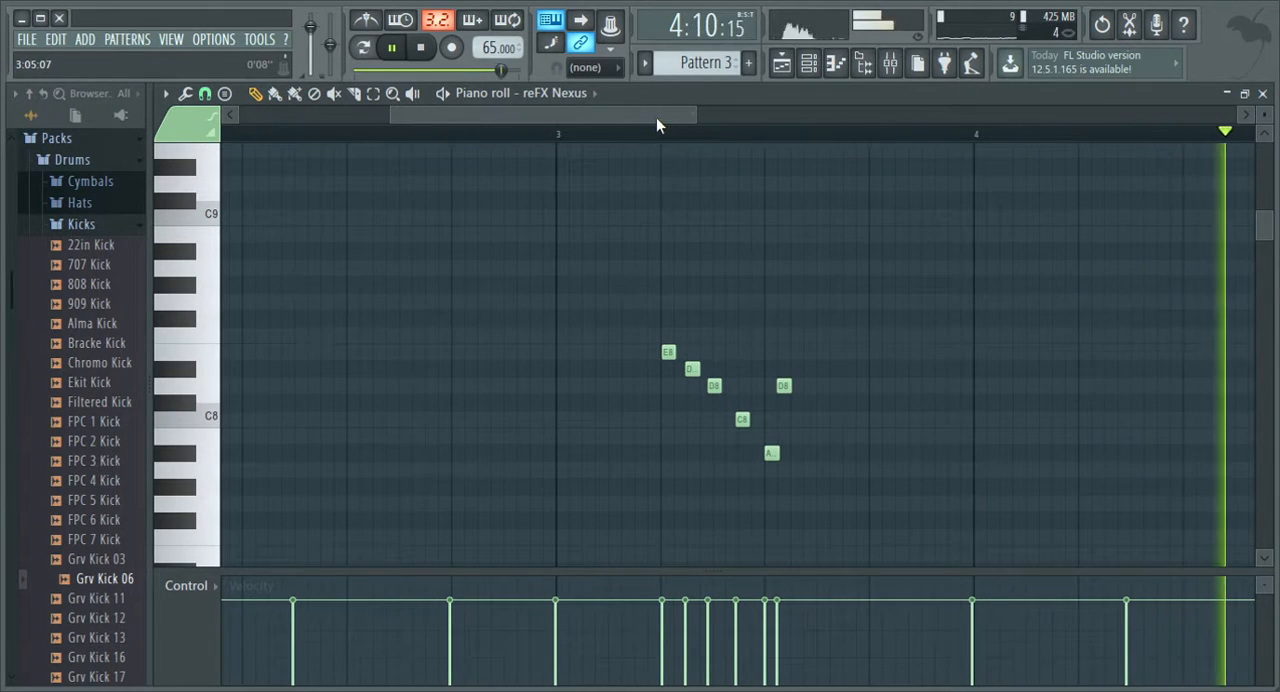
# Nudge the C8 of the bar 3 run slightly earlier, place the A#7 at 3:08:10, and replay from bar 3.
pyautogui.moveTo(656, 117); pyautogui.dragTo(411, 116)
pyautogui.scroll(-4, 815, 150)
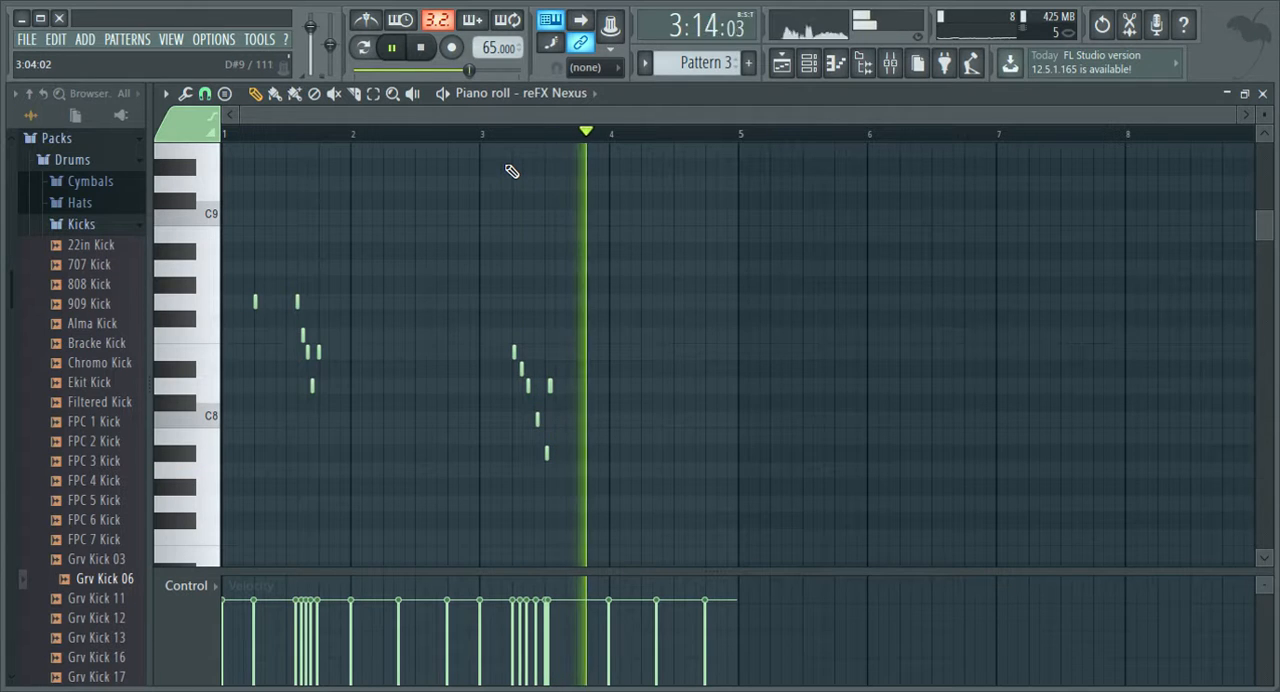
pyautogui.press('space')
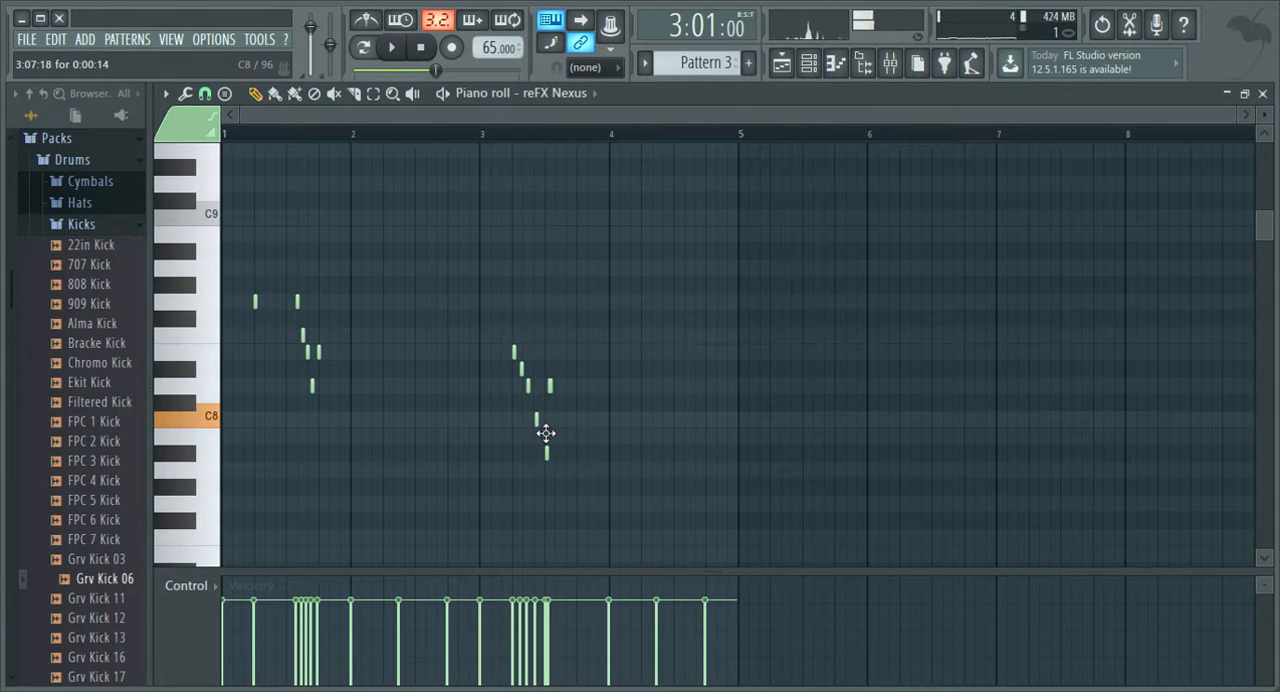
pyautogui.press('space')
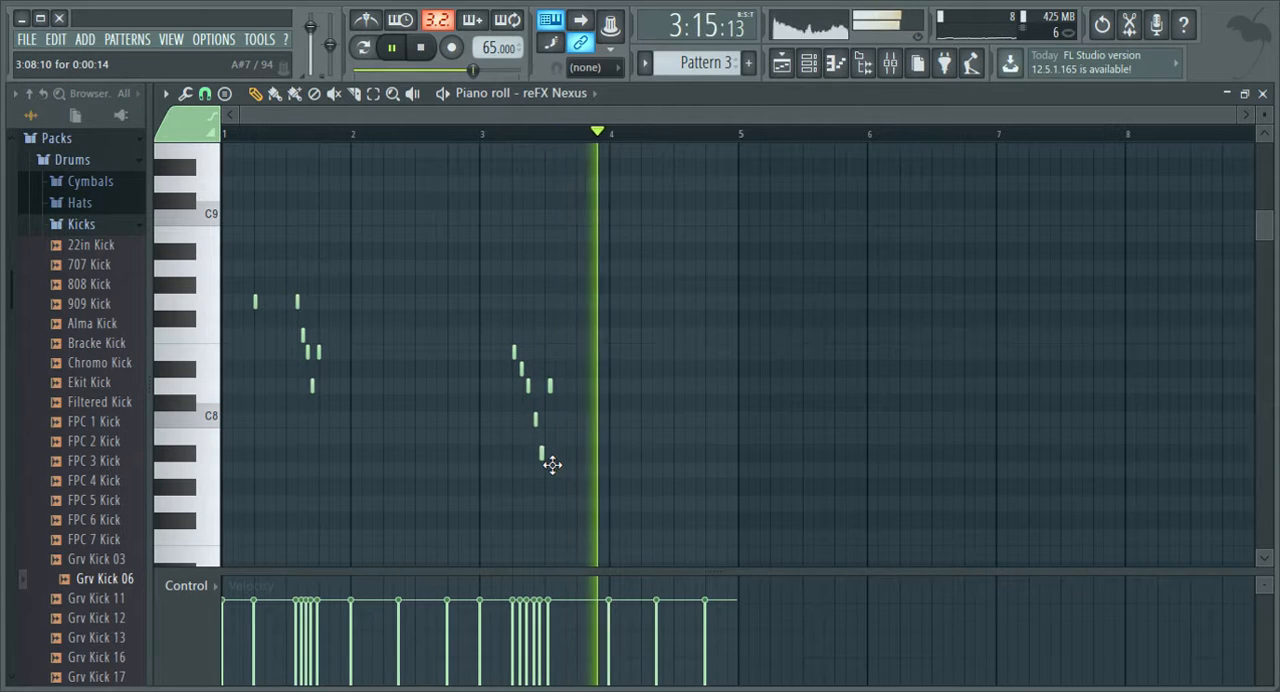
pyautogui.press('space')
pyautogui.press('space')
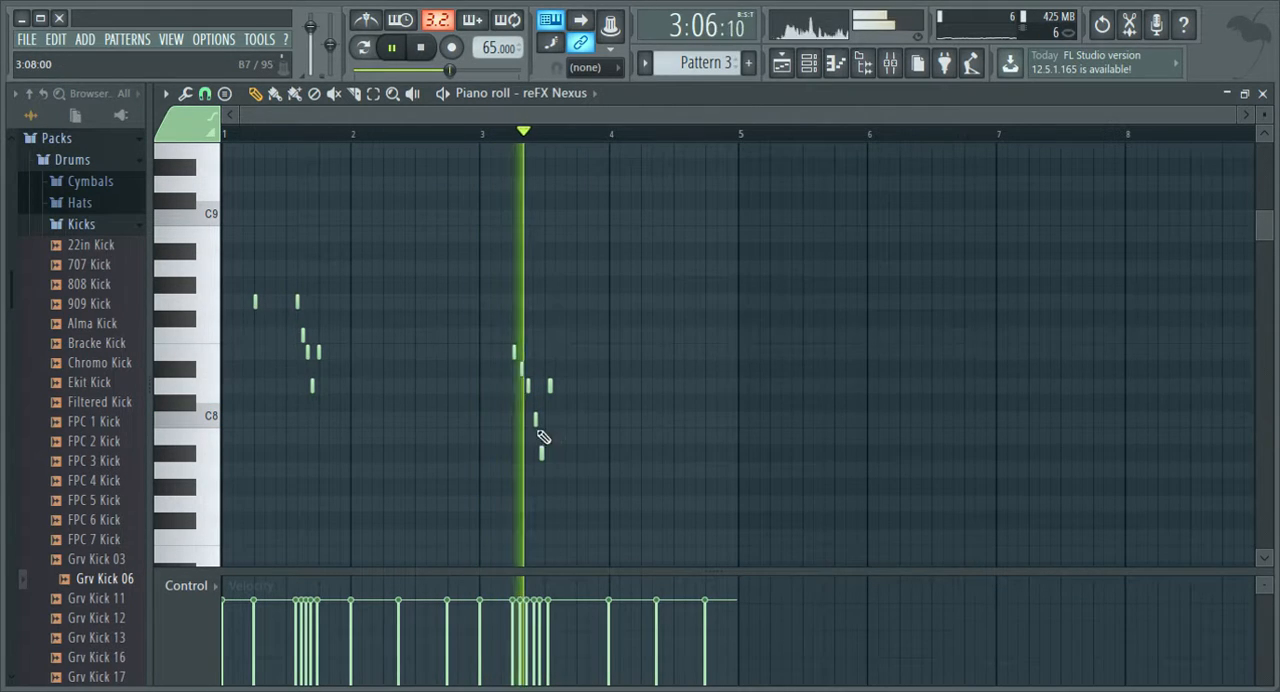
# Move the D#8 of the bar 3 run to 3:05:15 and the D8 following it slightly earlier, replaying after each change.
pyautogui.press('space')
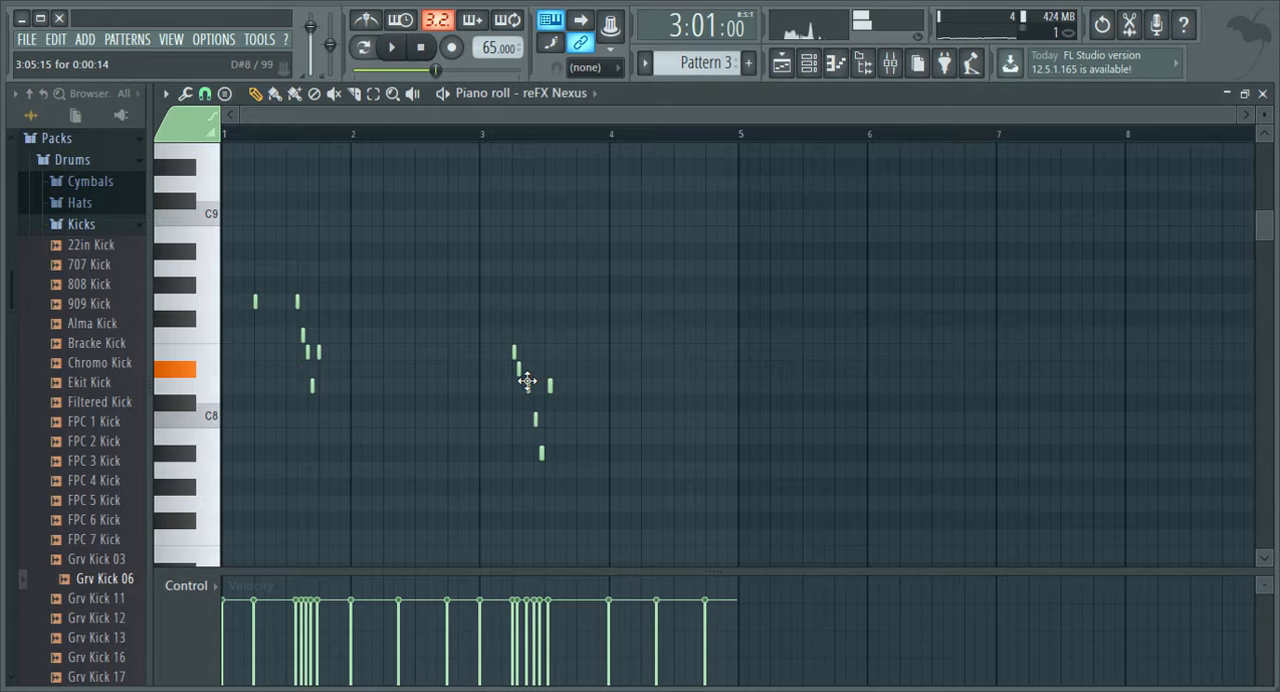
pyautogui.press('space')
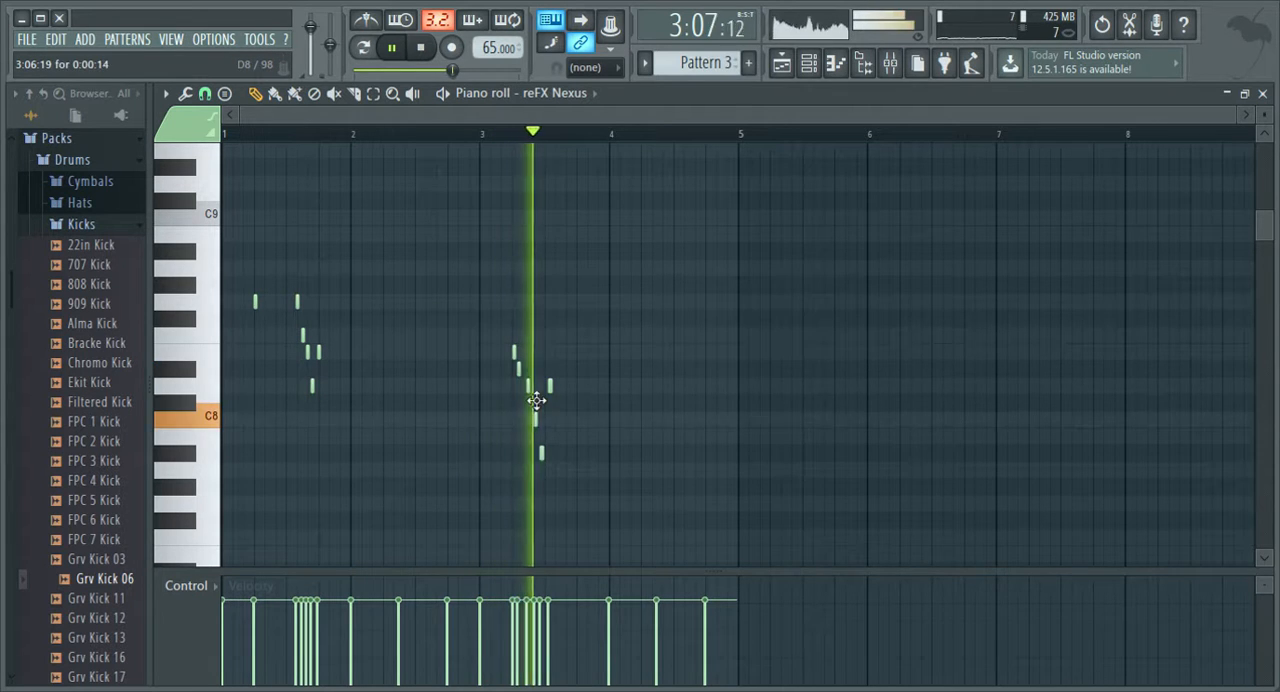
pyautogui.press('space')
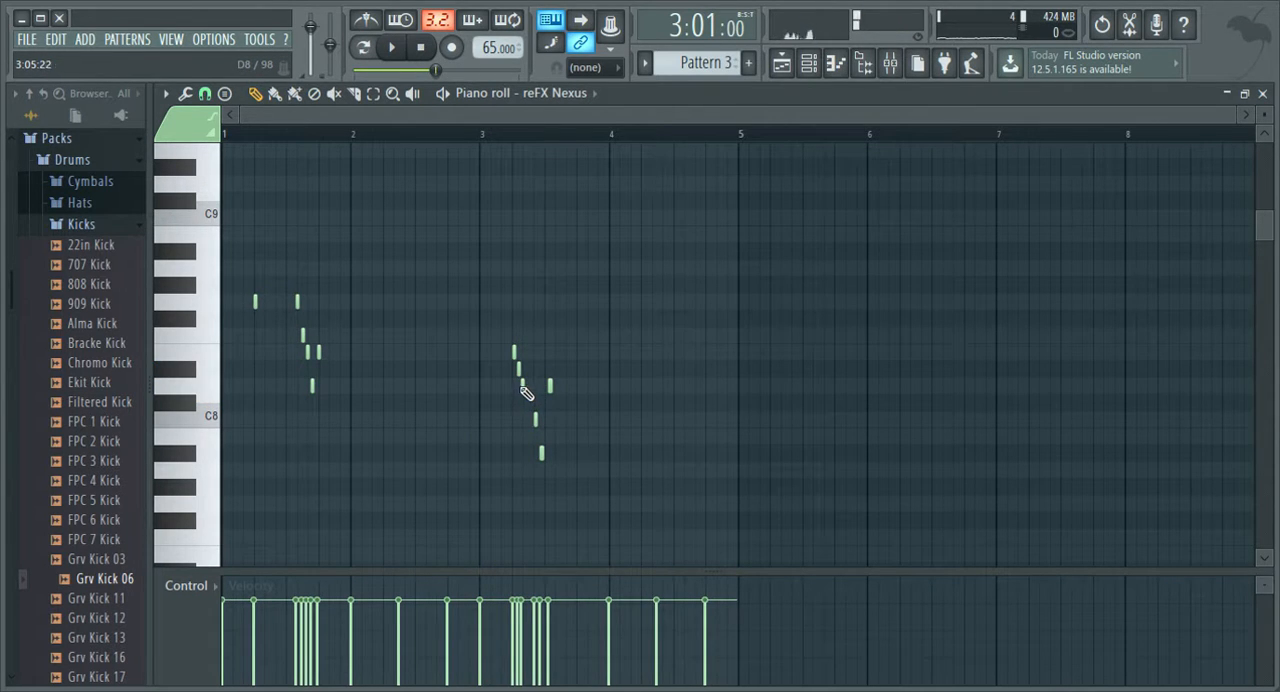
pyautogui.press('space')
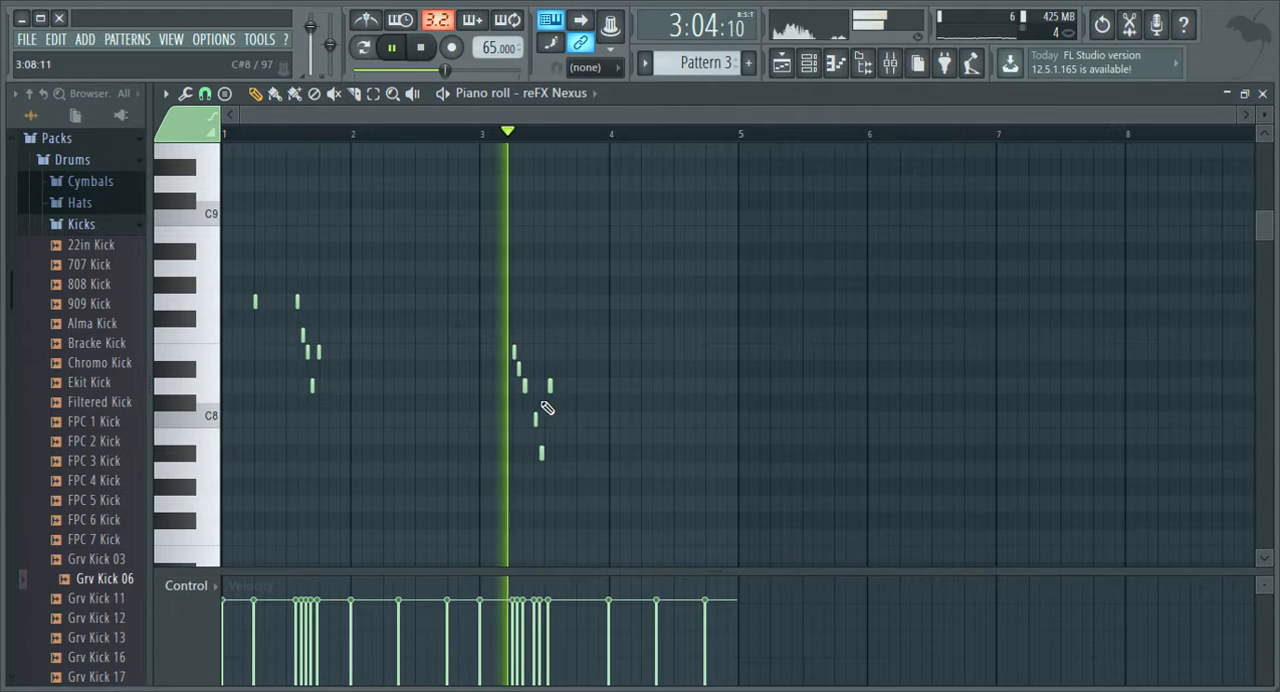
# Shift the bar 3 C8 slightly earlier and try positions for the A#7 during playback, placing it at 3:08:09.
pyautogui.press('space')
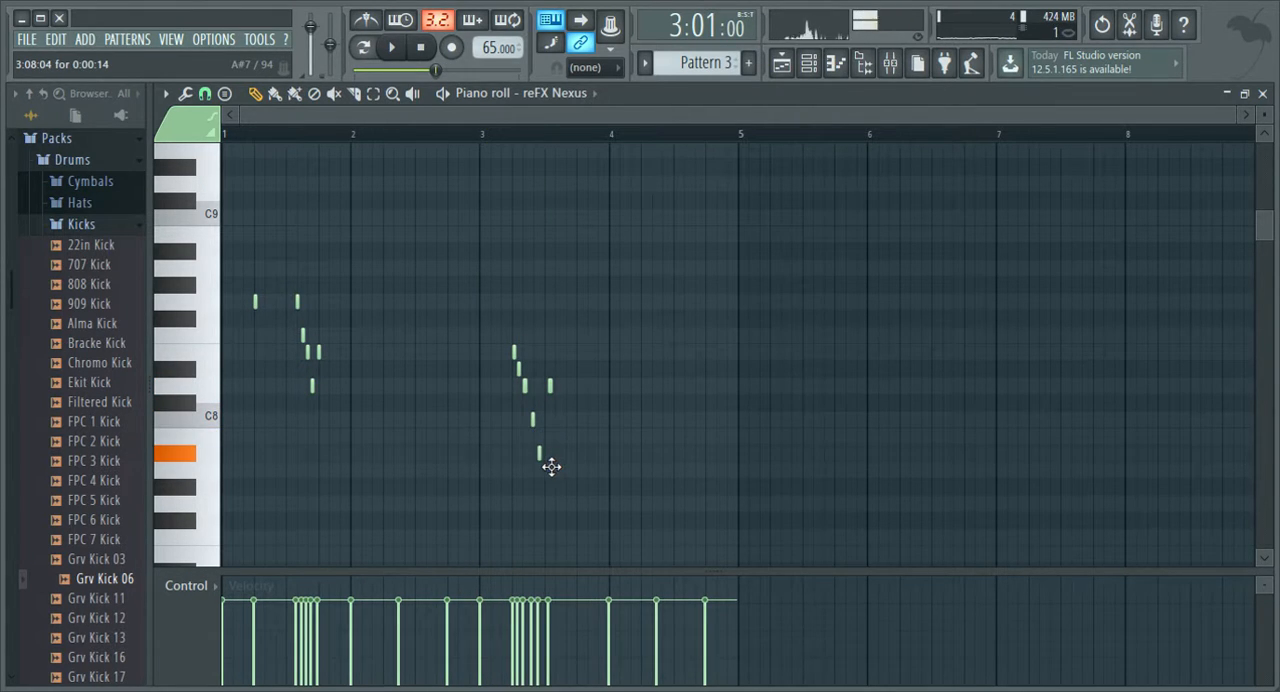
pyautogui.press('space')
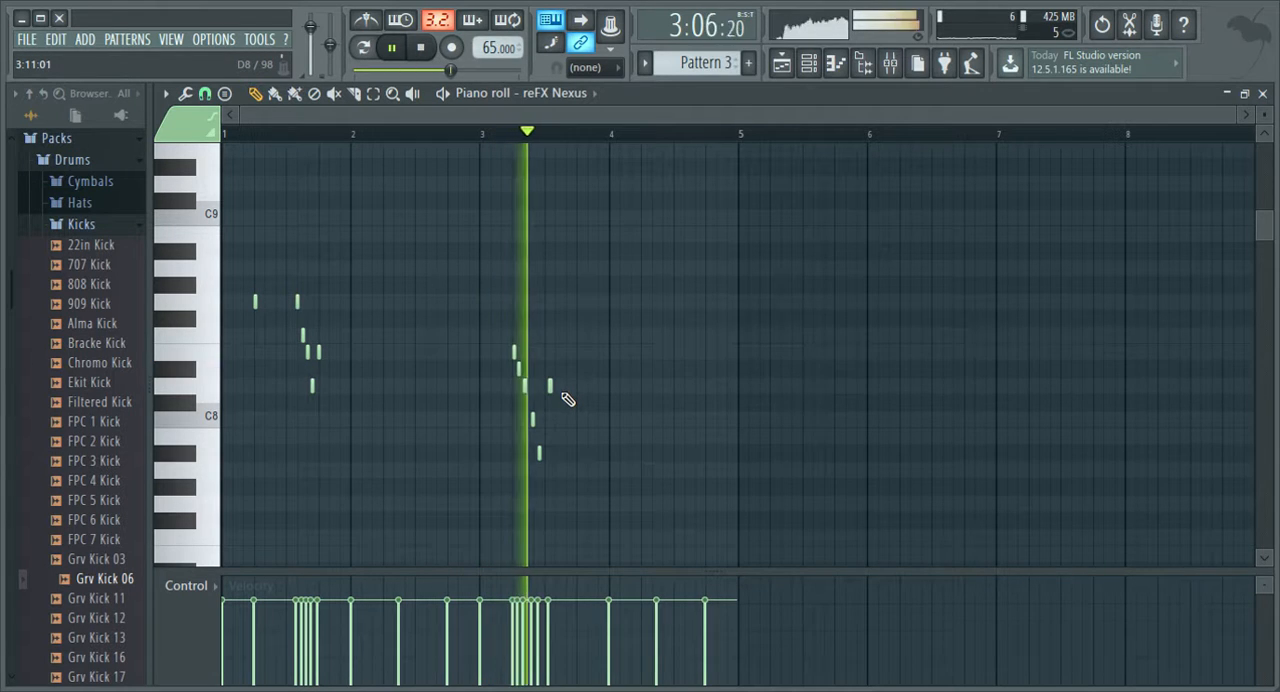
pyautogui.press('space')
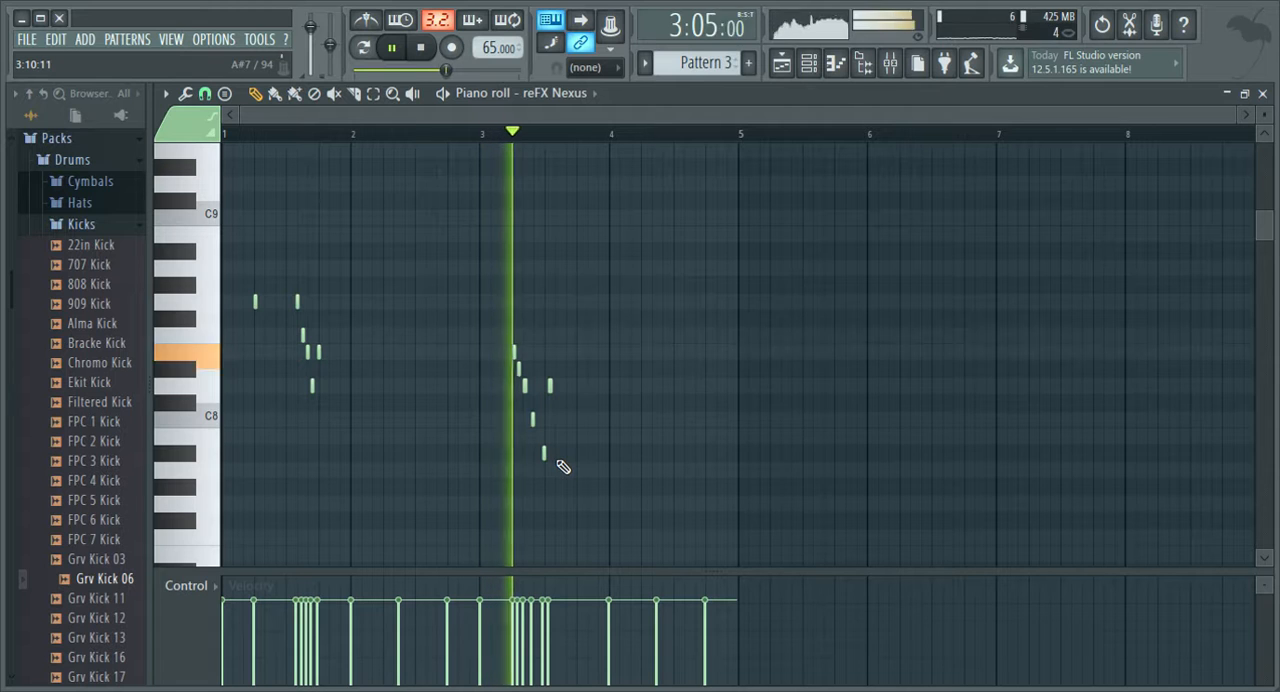
pyautogui.press('space')
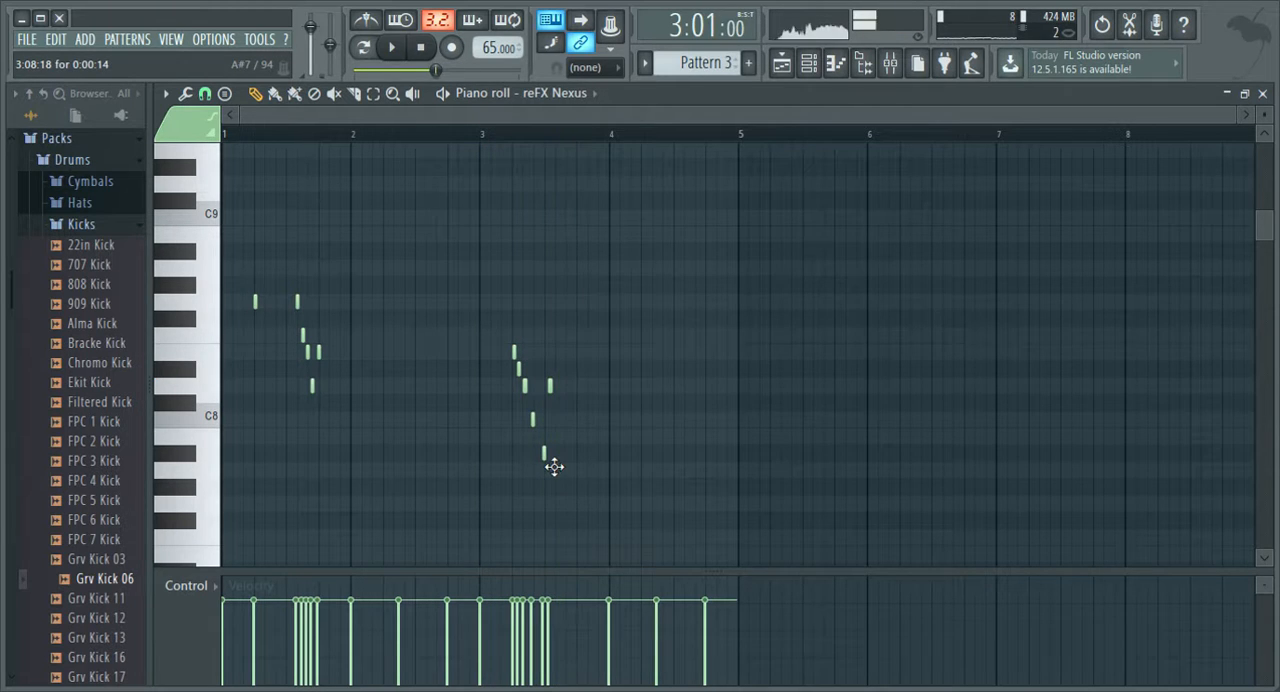
pyautogui.press('space')
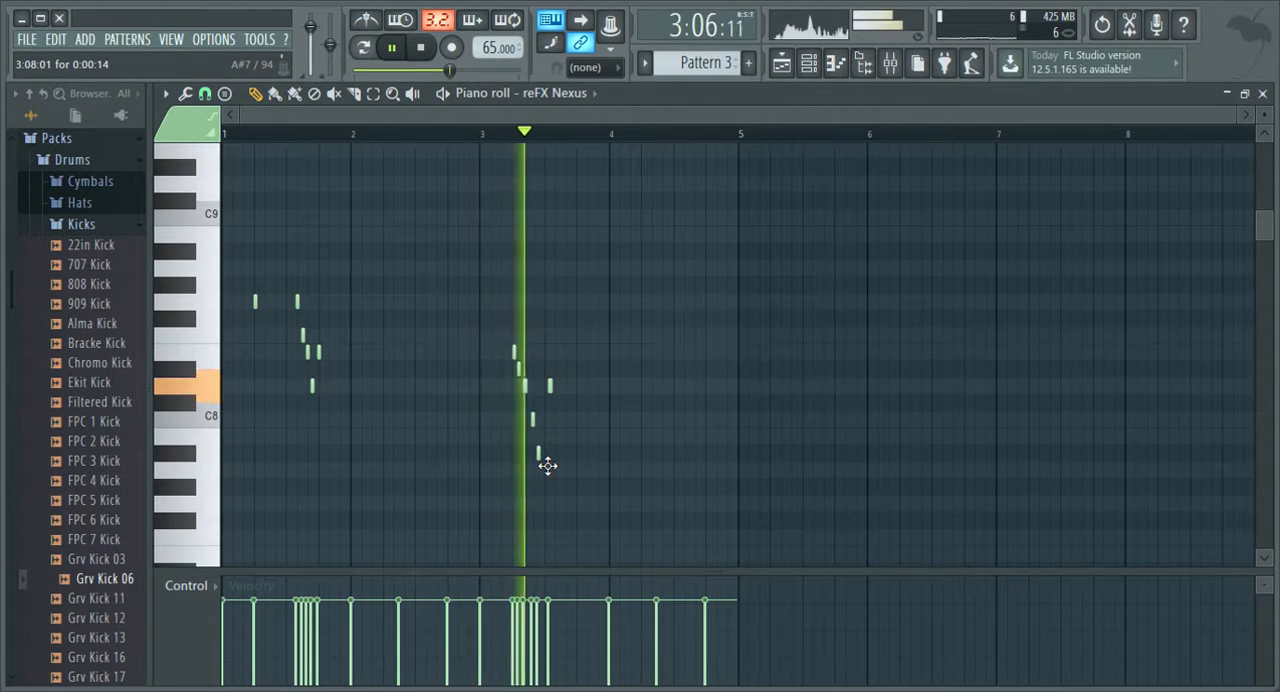
pyautogui.press('space')
pyautogui.press('space')
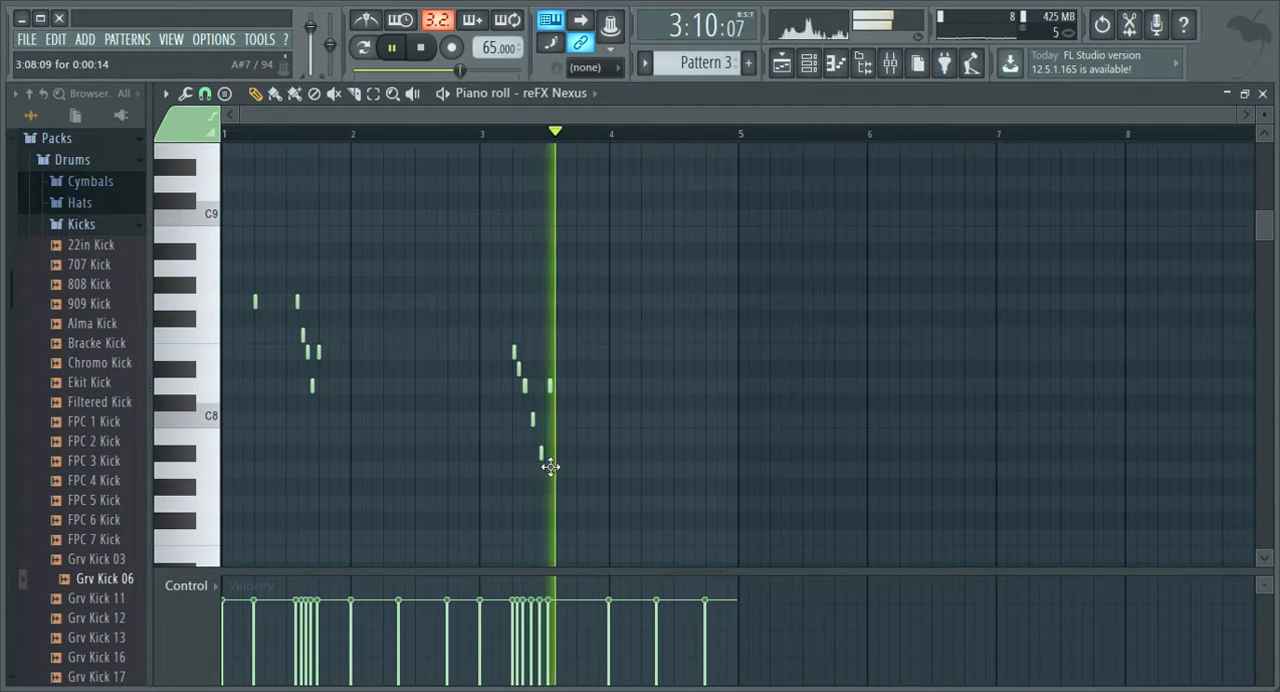
# Move the closing D8 of the bar 3 run to 3:10:06 and replay from bar 3.
pyautogui.press('space')
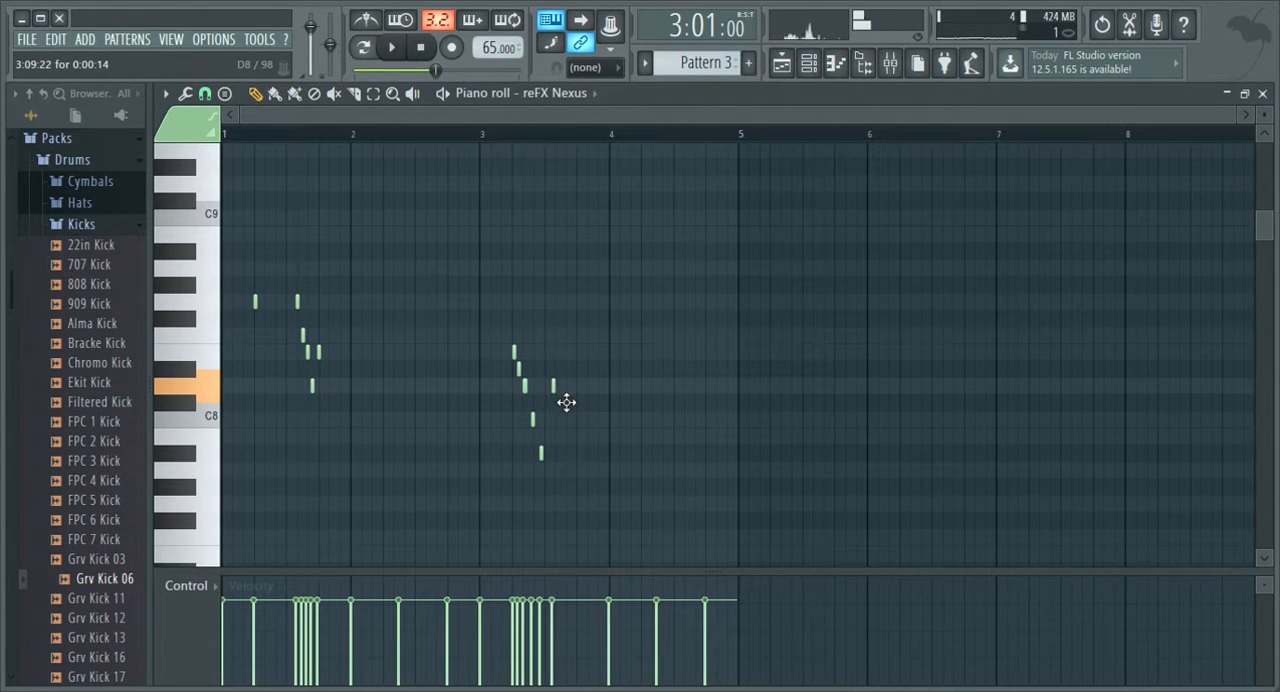
pyautogui.press('space')
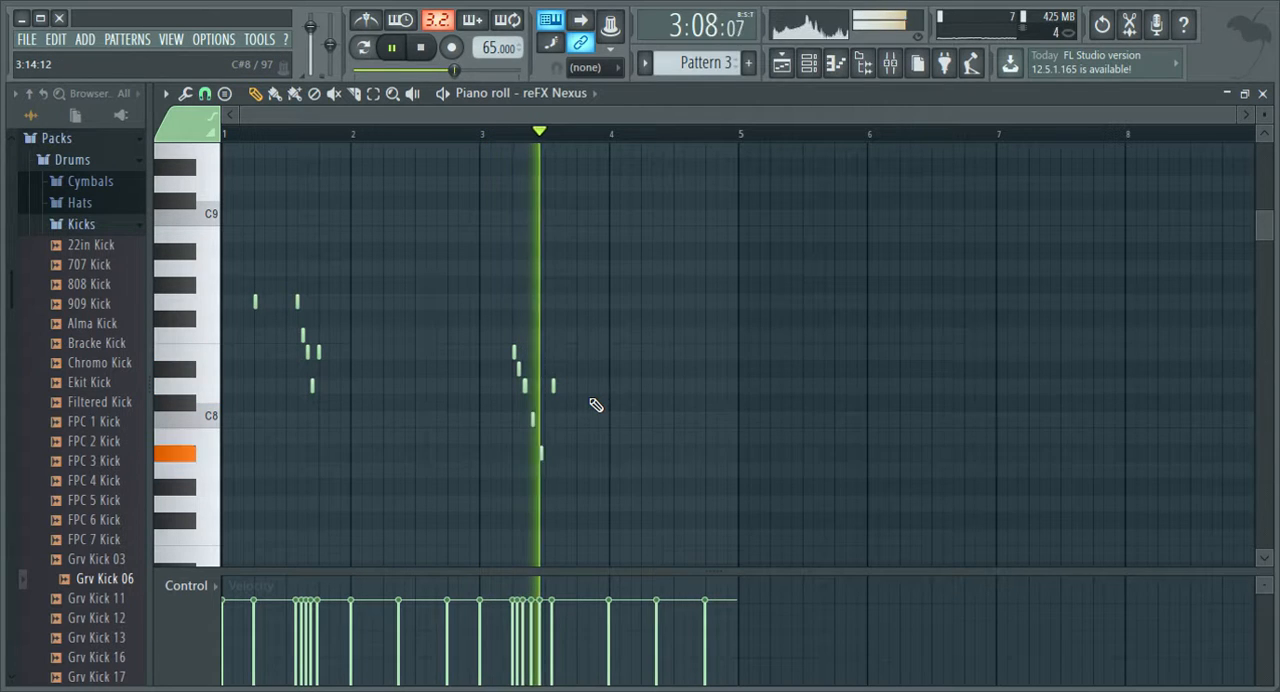
pyautogui.press('space')
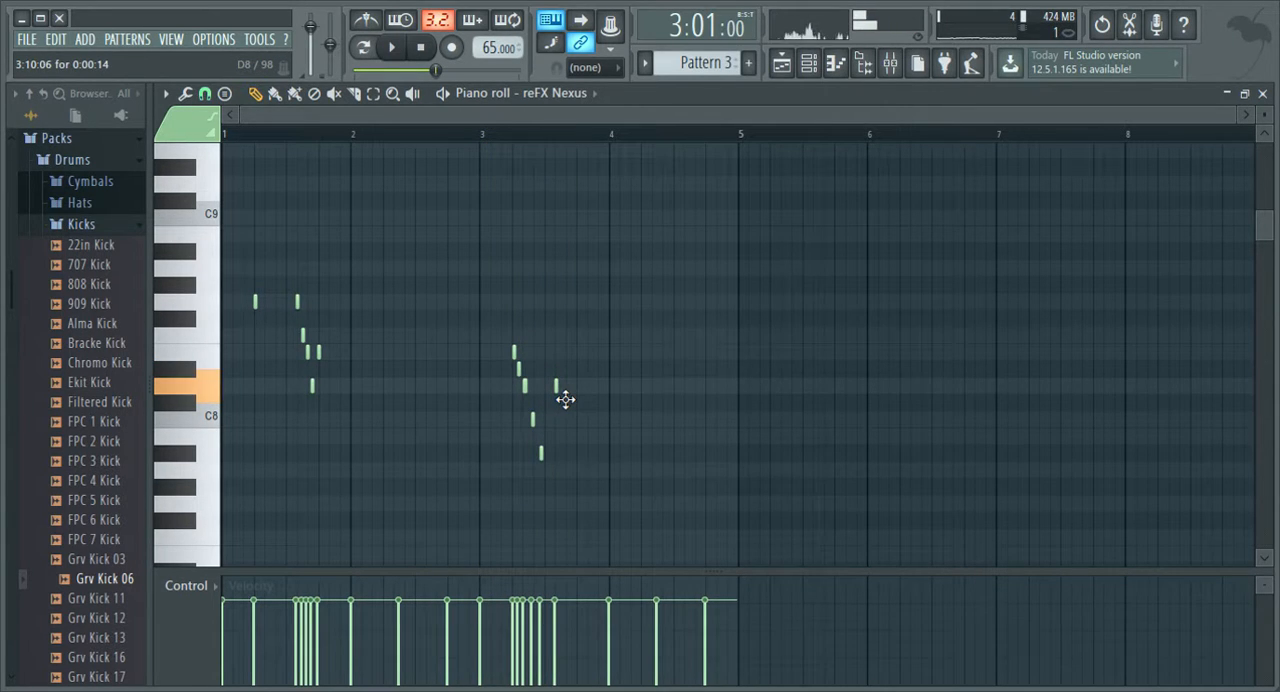
pyautogui.press('space')
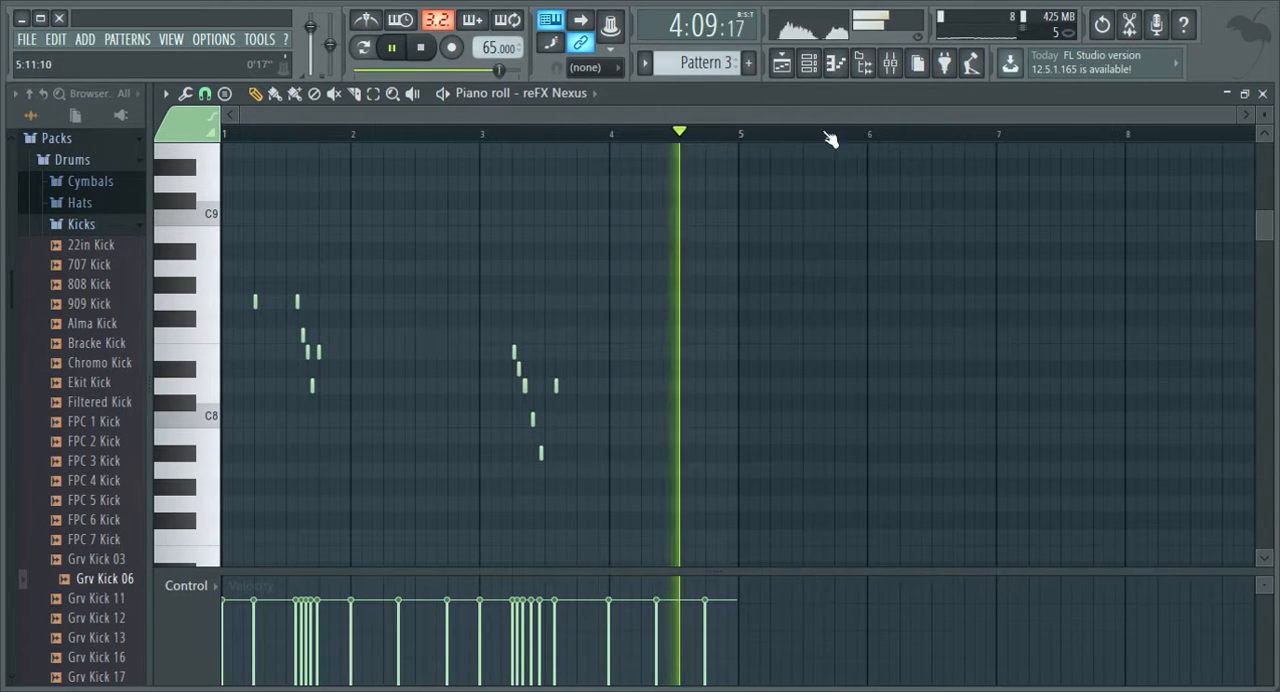
# Switch to the playlist, stop playback and reset the playback start to bar 1.
pyautogui.press('F5')
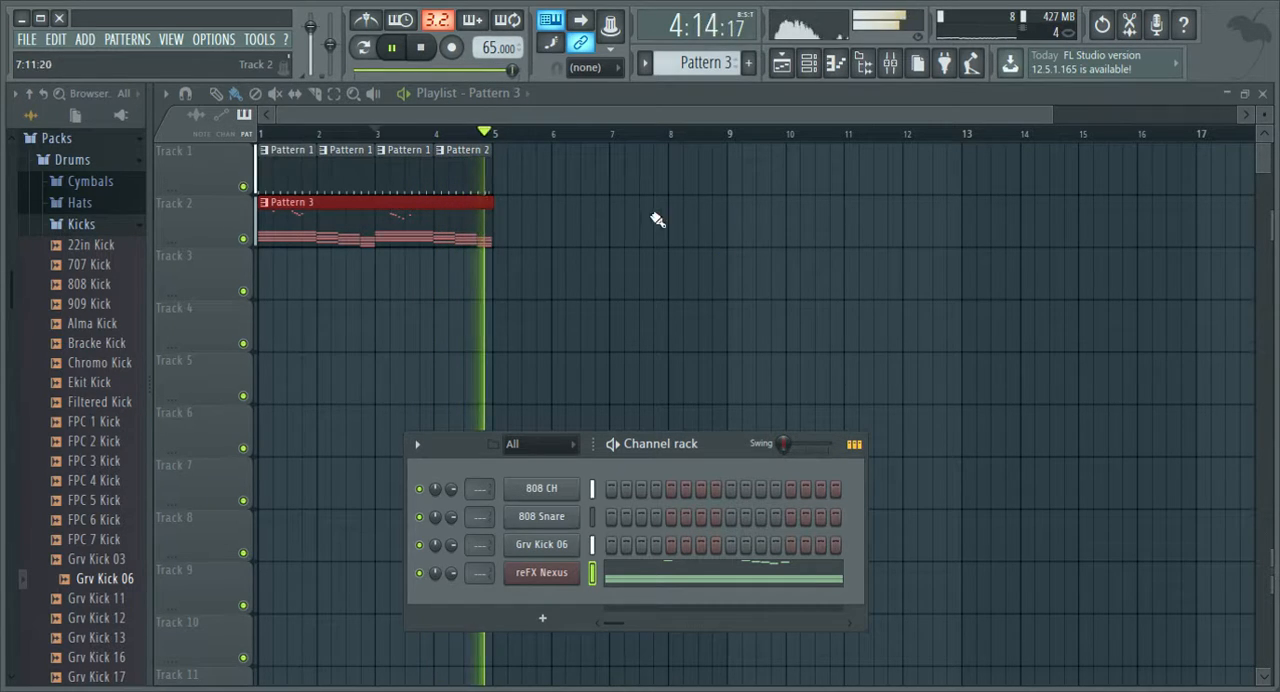
pyautogui.press('space')
pyautogui.moveTo(375, 132); pyautogui.dragTo(249, 122)
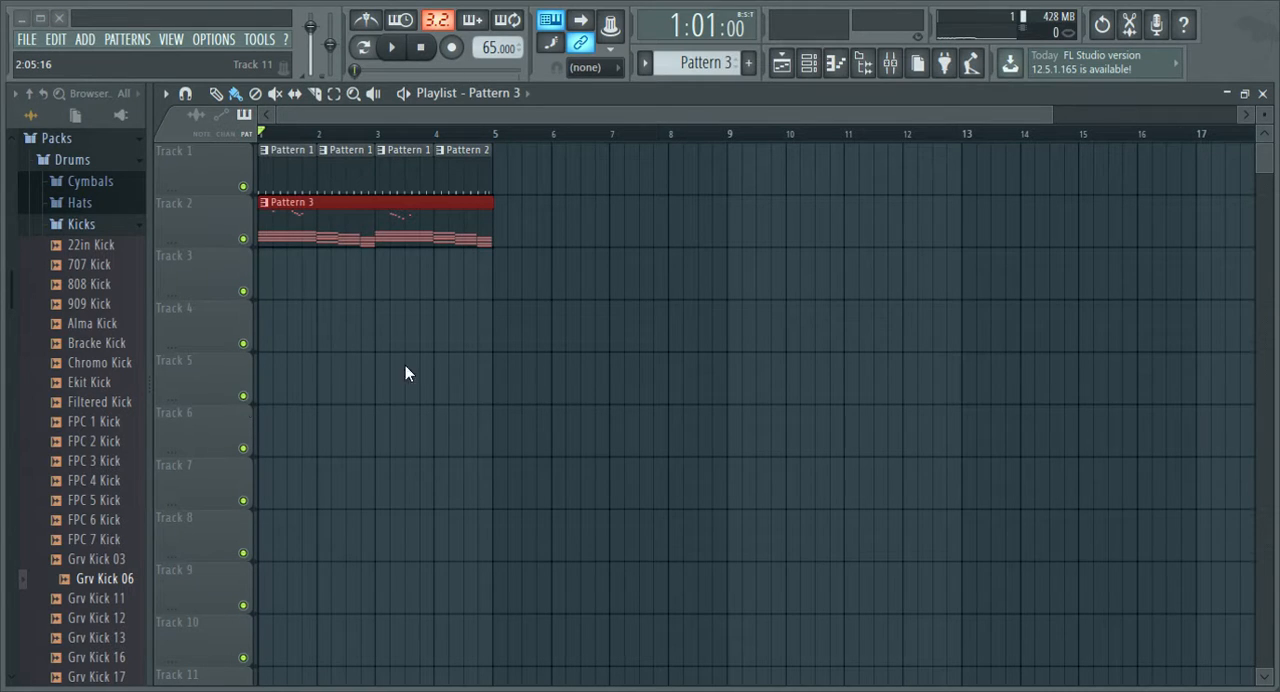
# Add the Vinyl Record Crackle sample to Track 3 at bar 1 and trim it to about four bars, checking it with playback.
pyautogui.moveTo(740, 294); pyautogui.dragTo(741, 296)
pyautogui.moveTo(957, 266); pyautogui.dragTo(95, 284)
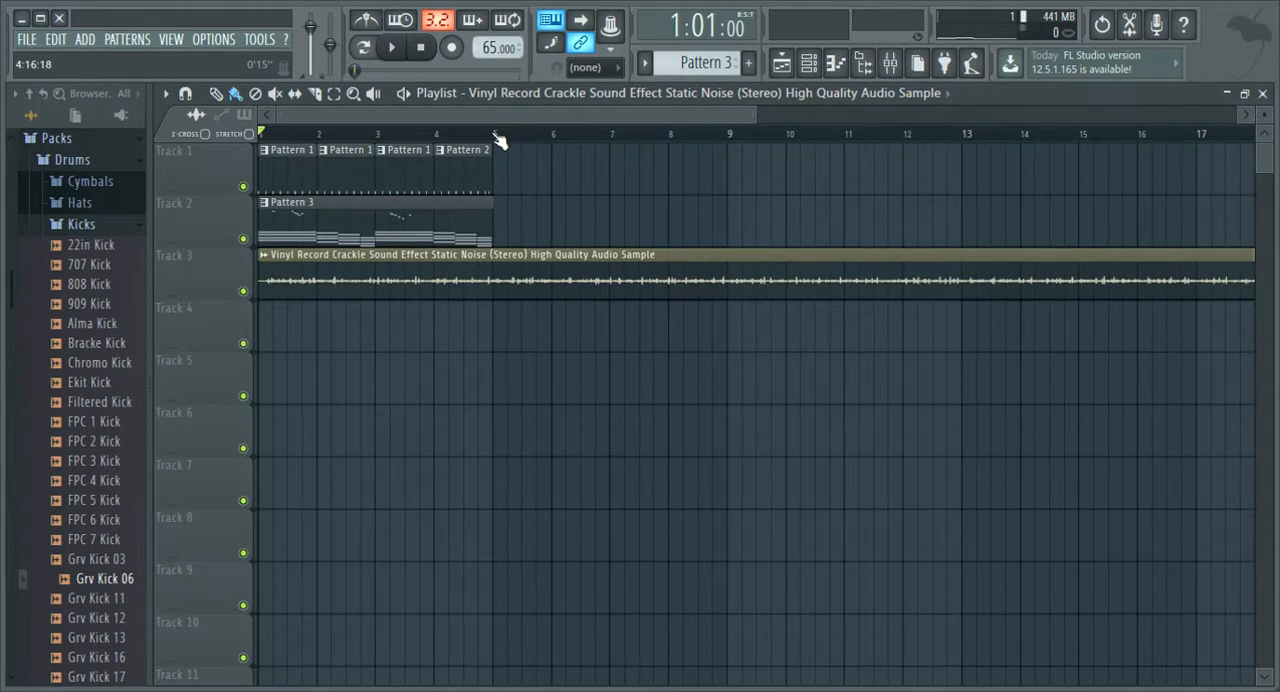
pyautogui.scroll(-2, 497, 140)
pyautogui.moveTo(770, 289); pyautogui.dragTo(384, 317)
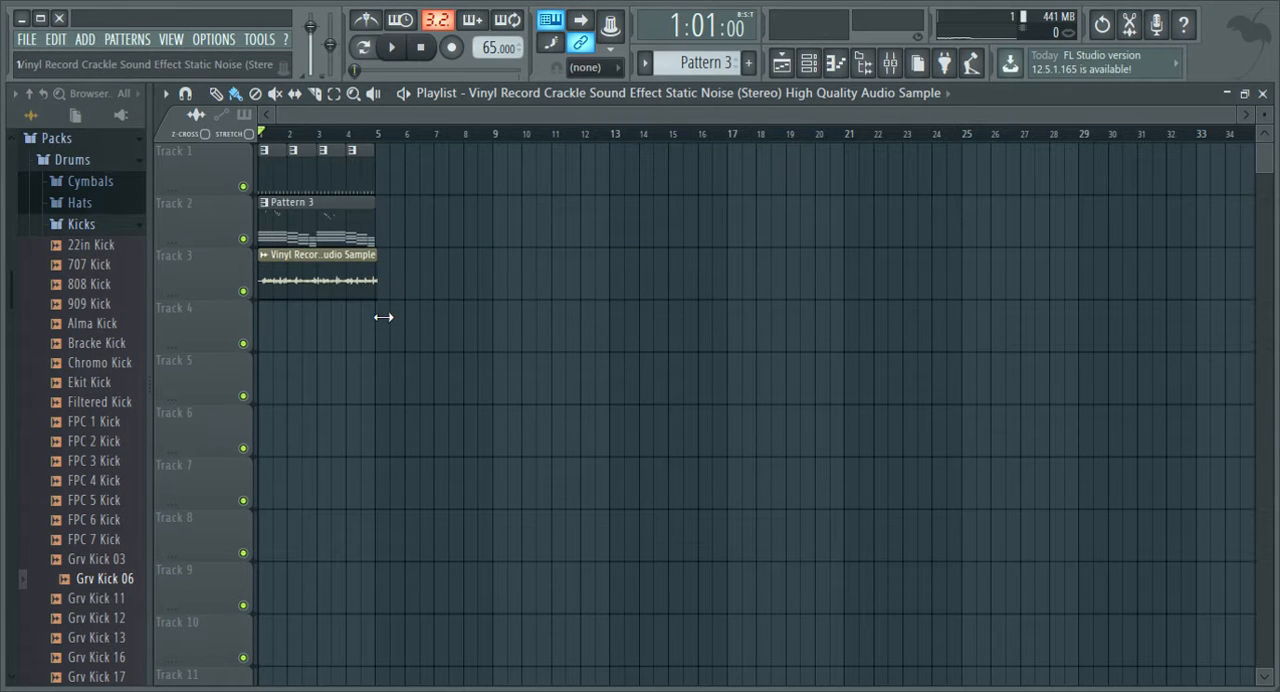
pyautogui.press('space')
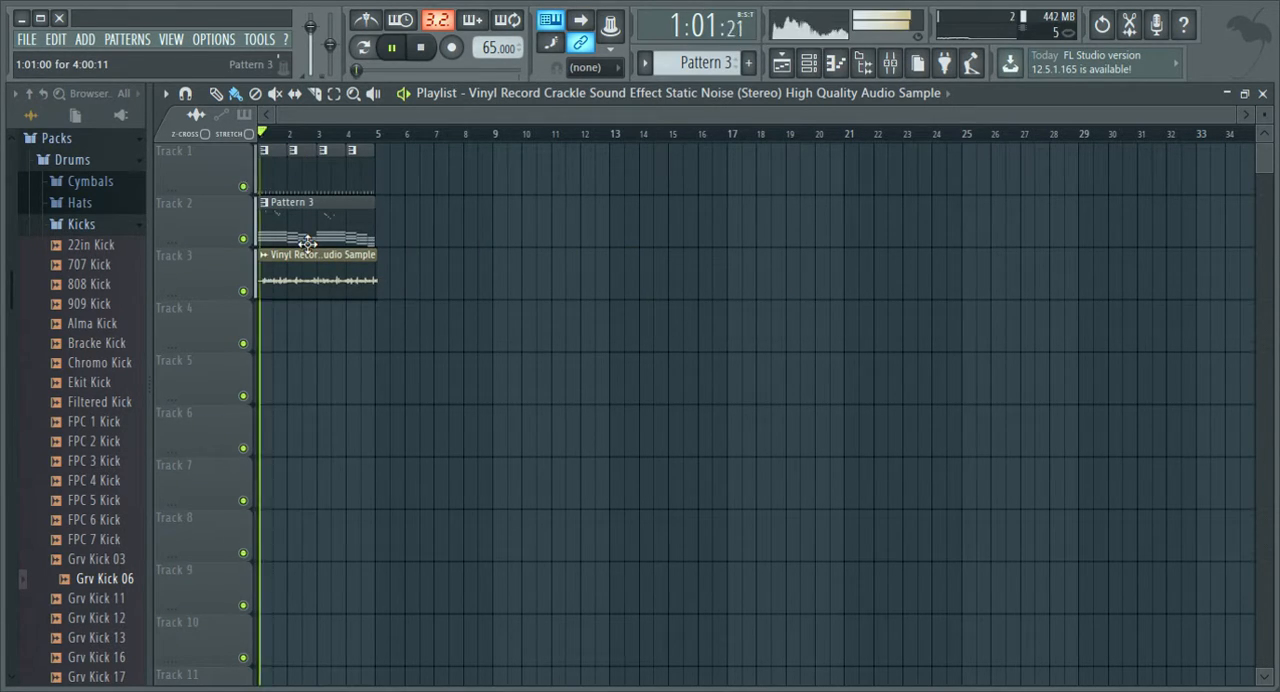
pyautogui.press('space')
pyautogui.moveTo(310, 290)
pyautogui.mouseDown()
pyautogui.moveTo(360, 297)
pyautogui.moveTo(305, 290)
pyautogui.mouseUp()
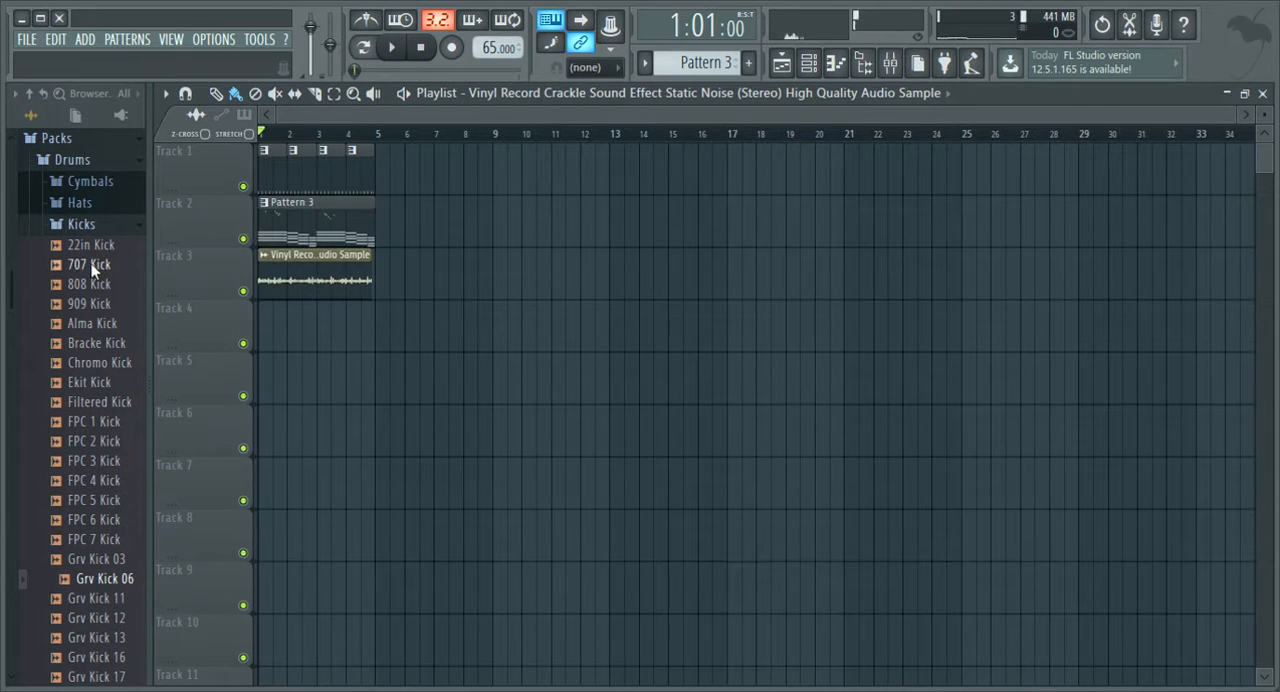
# Lower the vinyl crackle sample's channel volume during playback, close its settings and stop playback.
pyautogui.press('space')
pyautogui.doubleClick(326, 297)
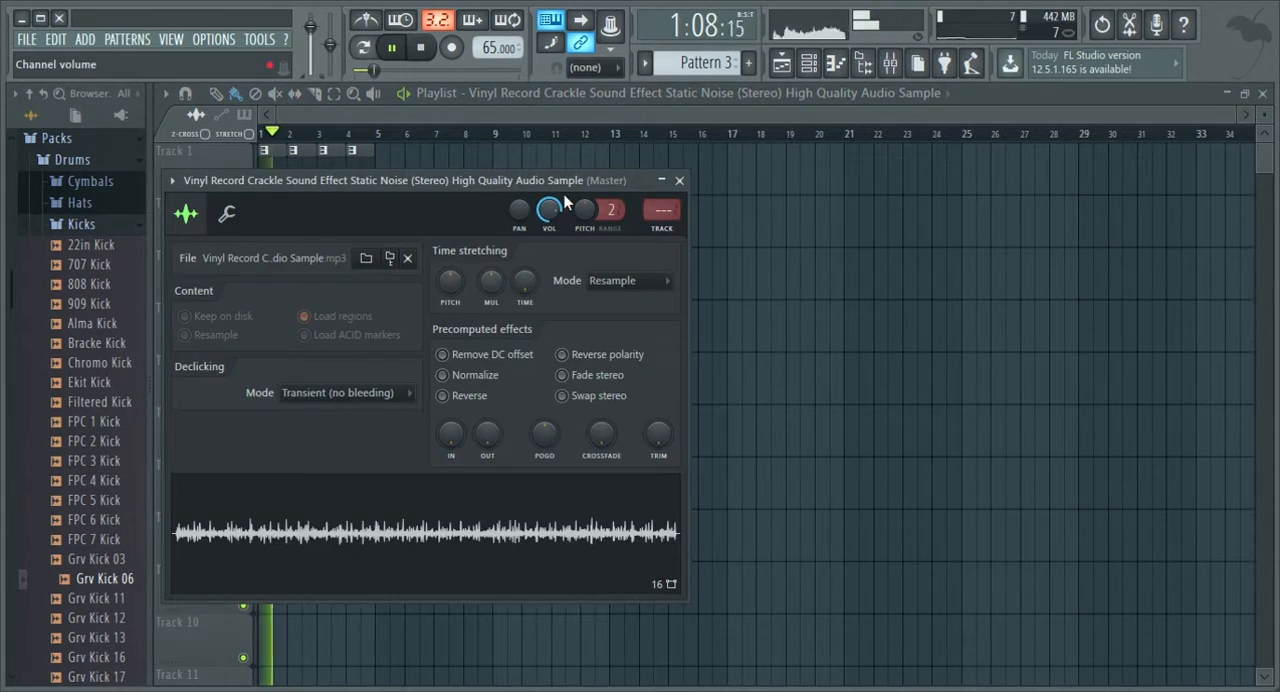
pyautogui.moveTo(550, 210); pyautogui.dragTo(550, 257)
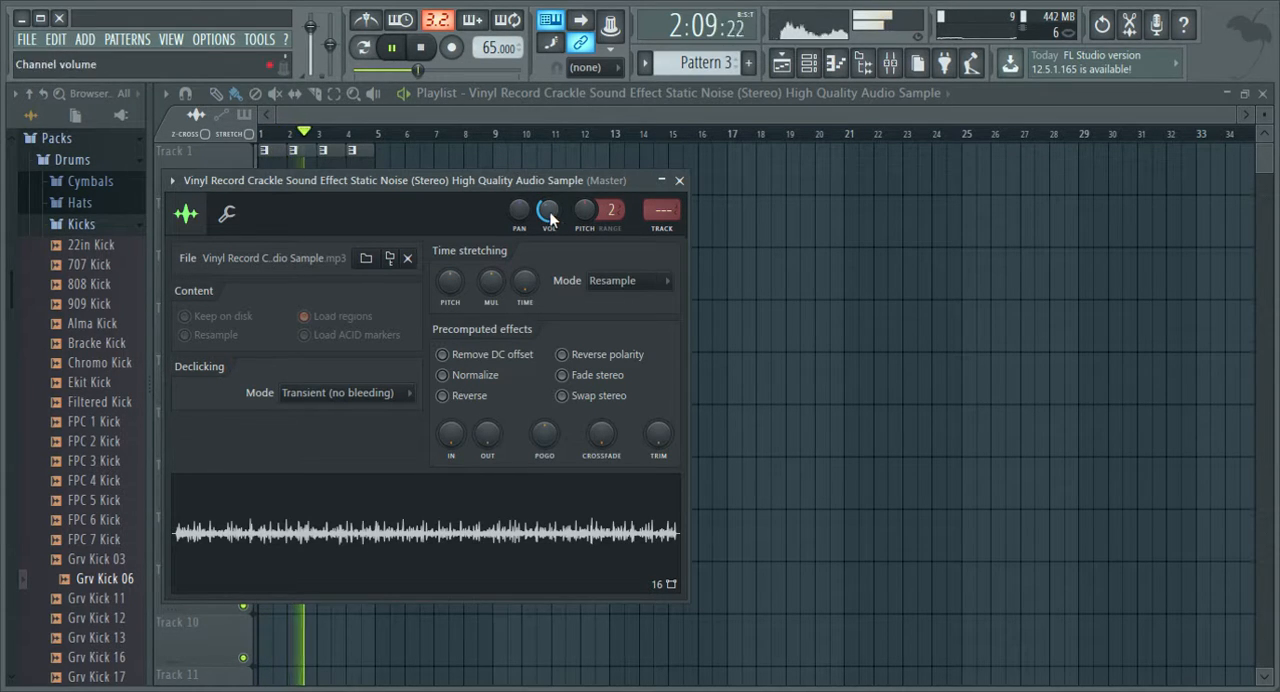
pyautogui.click(679, 180)
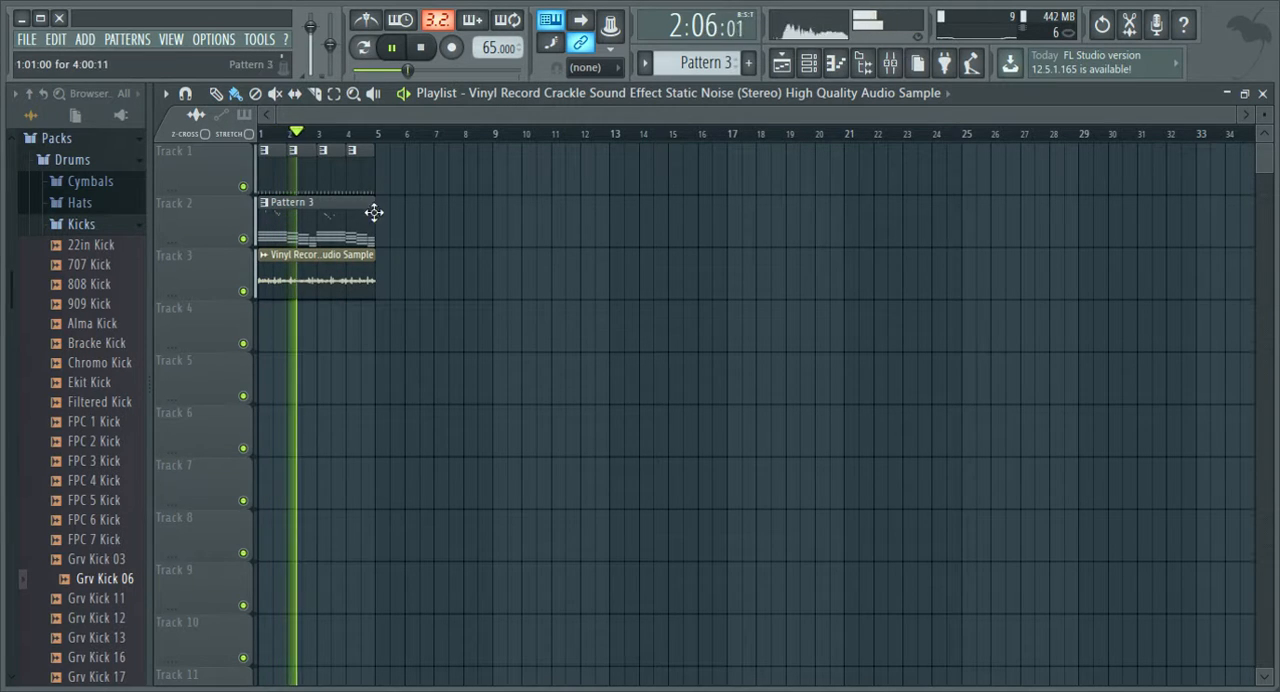
pyautogui.press('space')
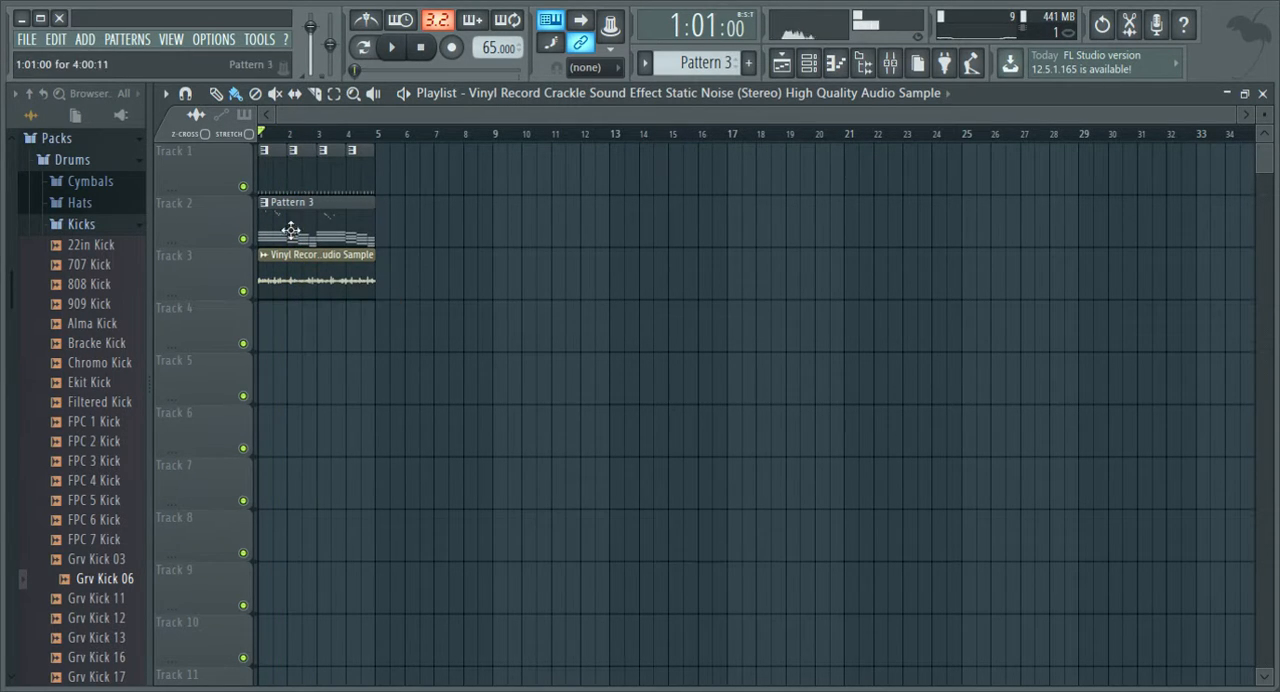